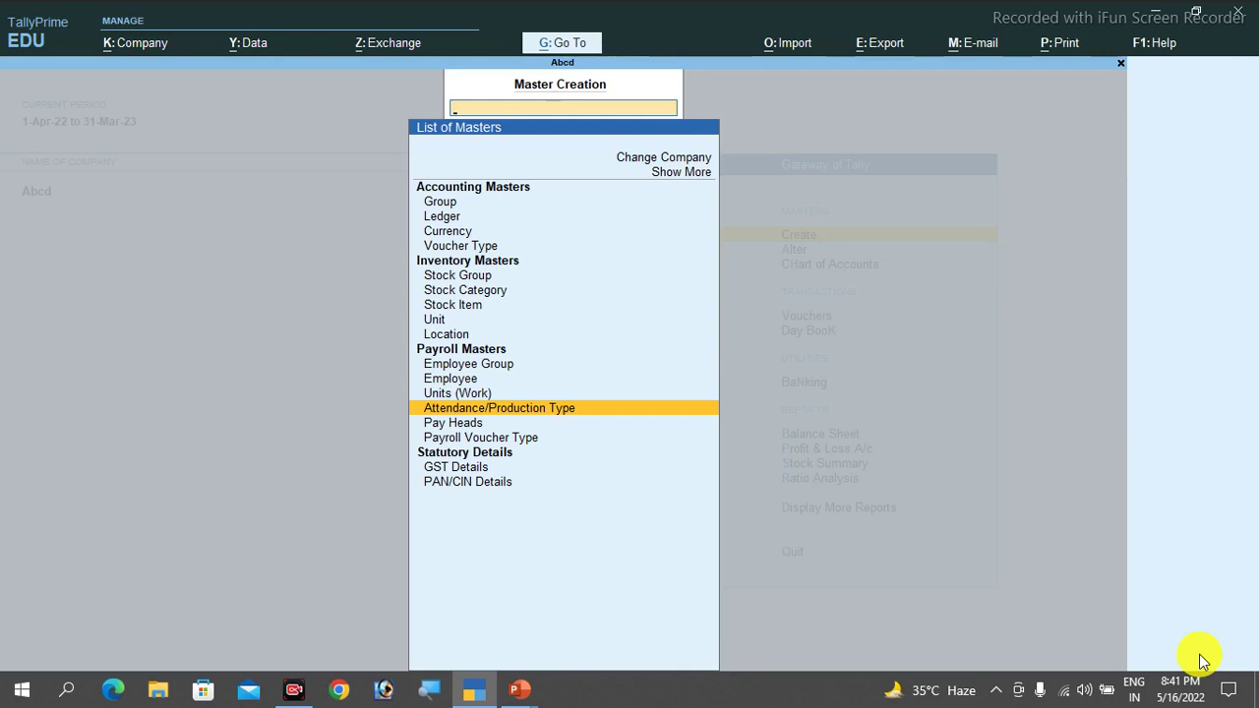
Create an attendance type named Present under Primary, with the type Attendance / Leave with Pay.
key("Return")
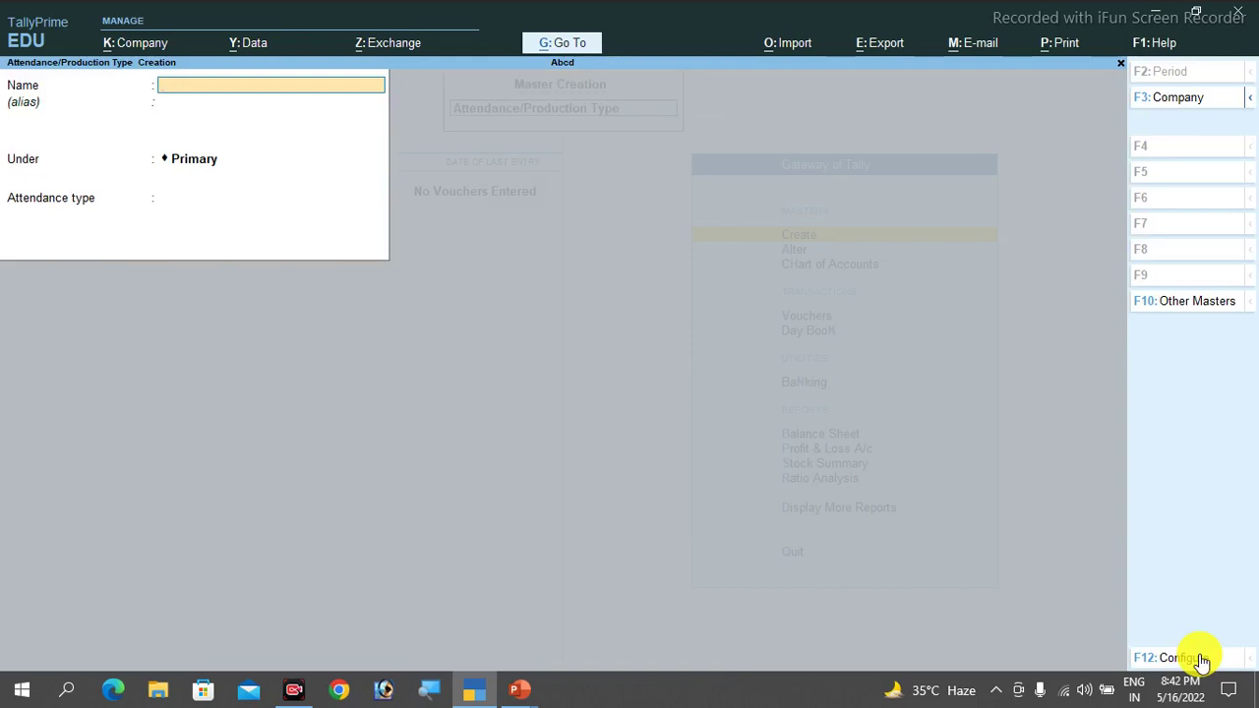
type("Present")
key("Return")
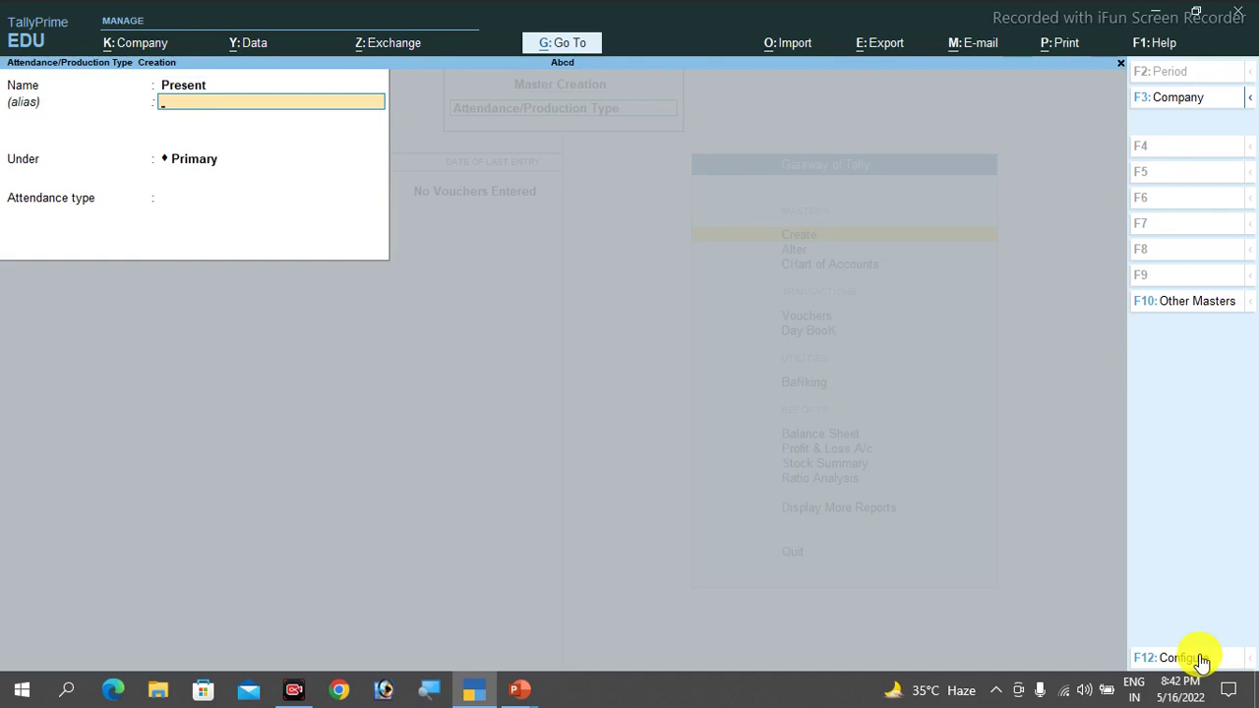
key("Return")
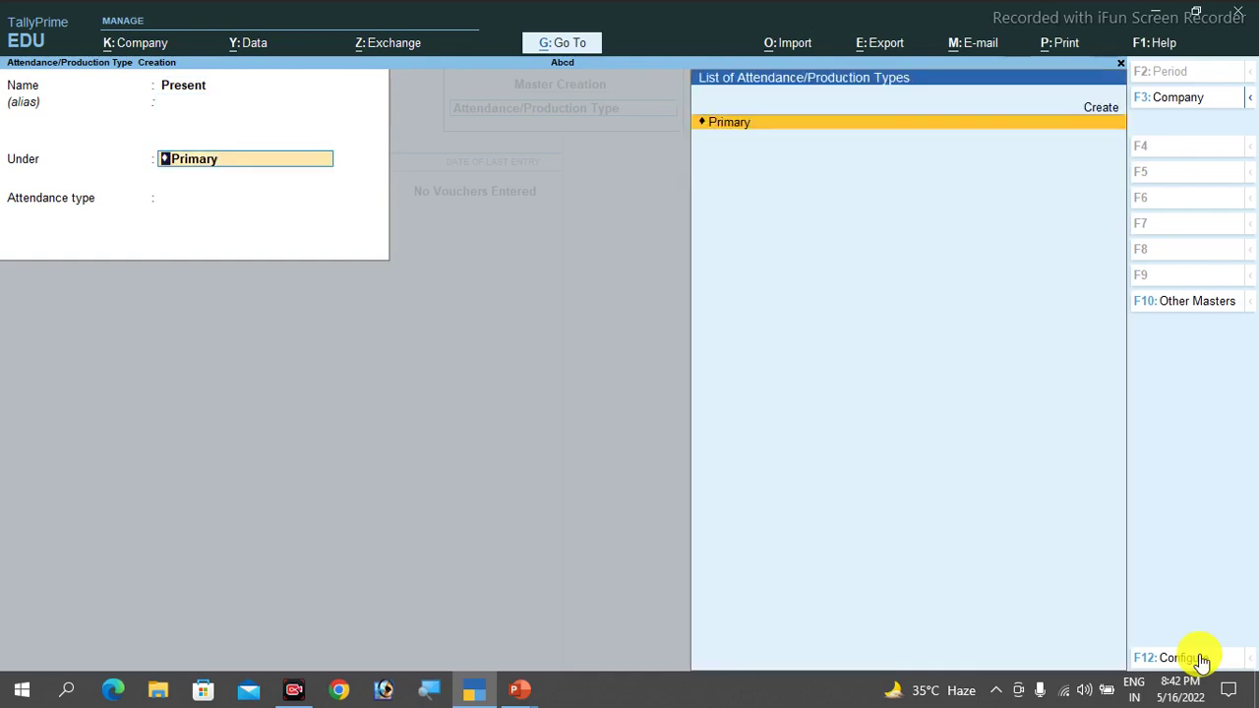
key("Return")
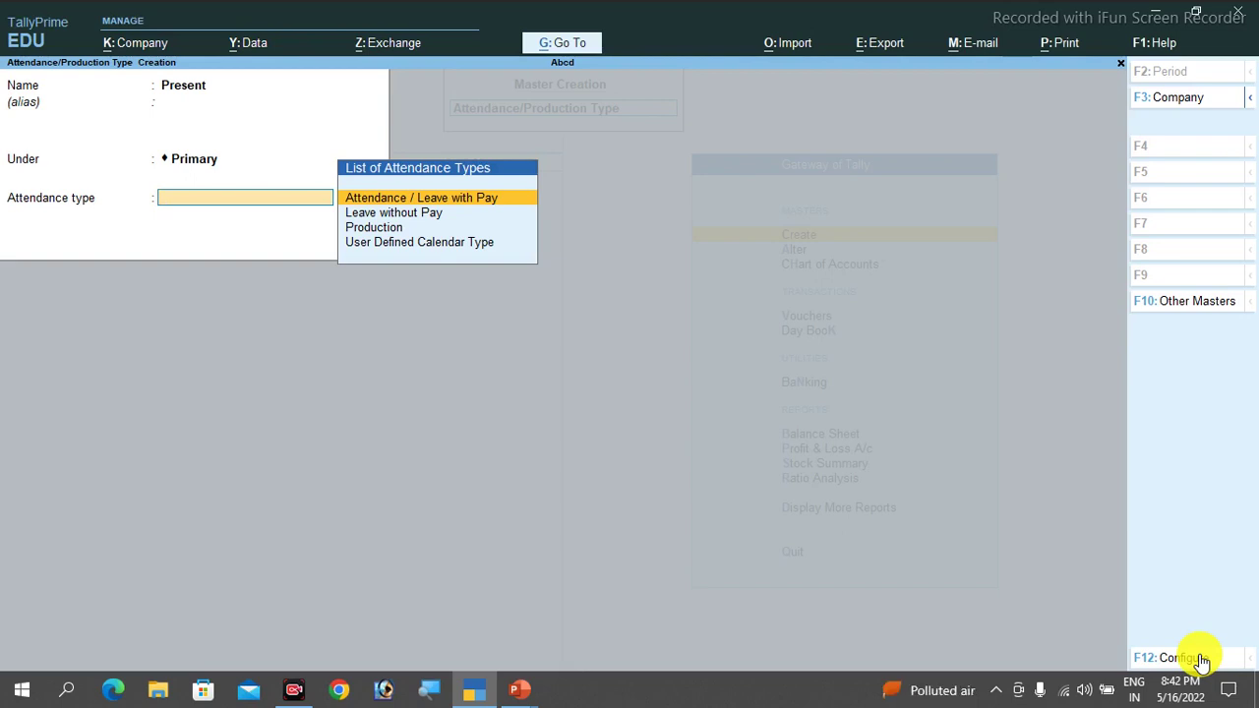
key("Return")
key("Return")
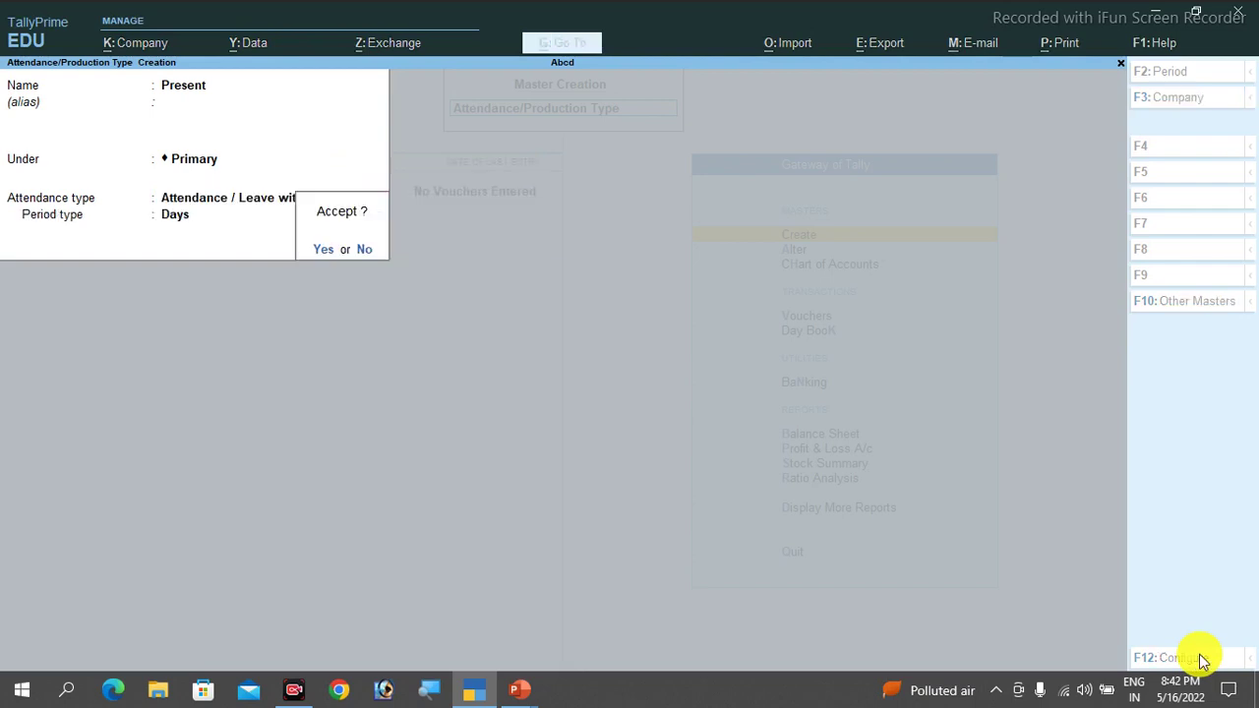
key("Return")
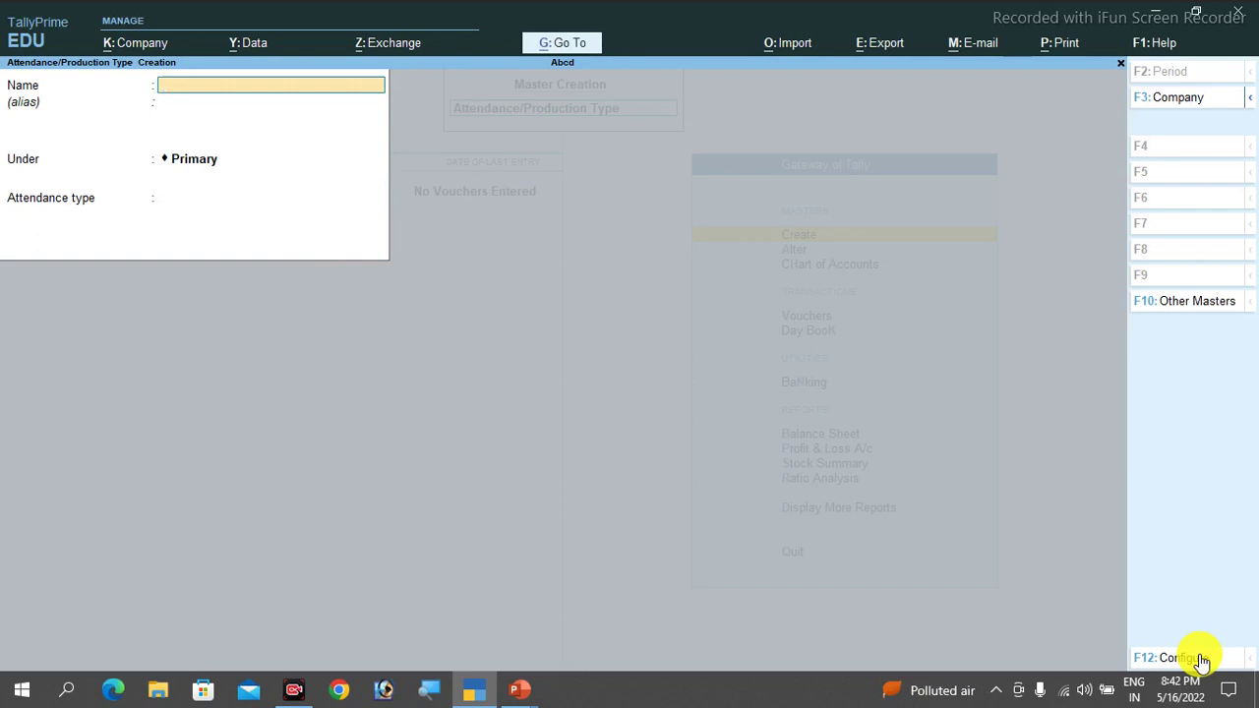
Create an attendance type named Paid Leaves under Primary, with the type Attendance / Leave with Pay.
type("Paid Leaves")
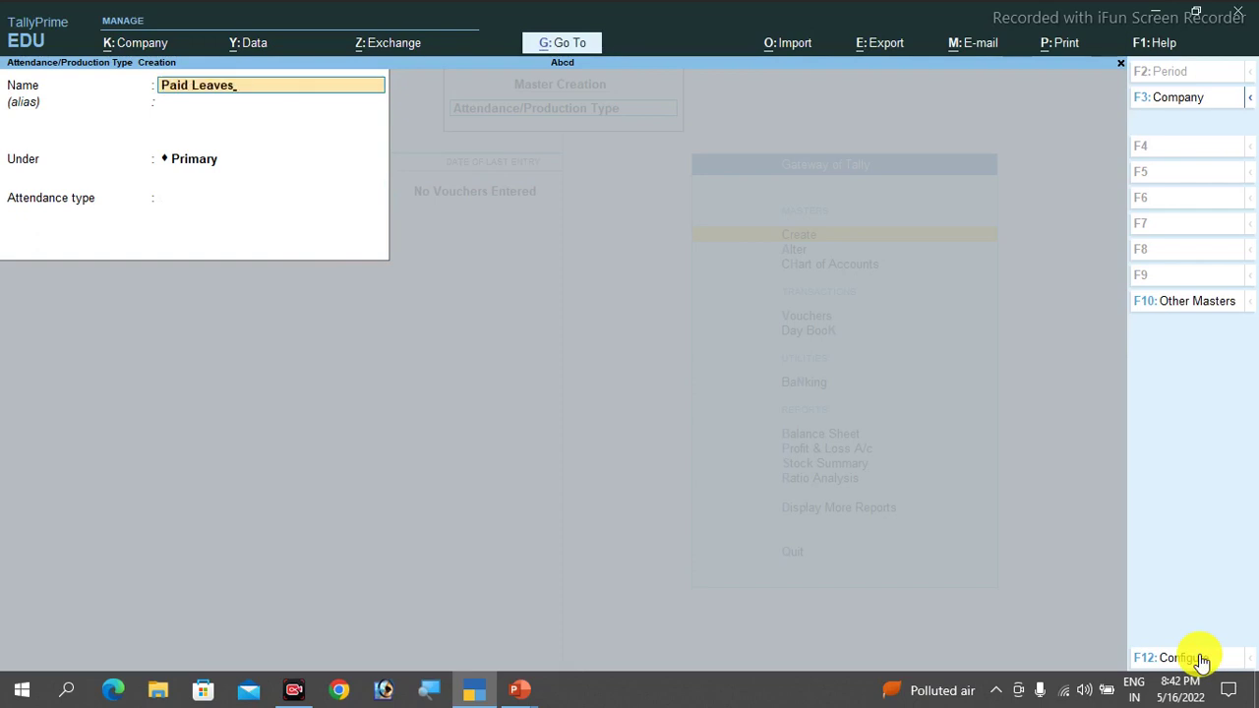
key("Return")
key("Return")
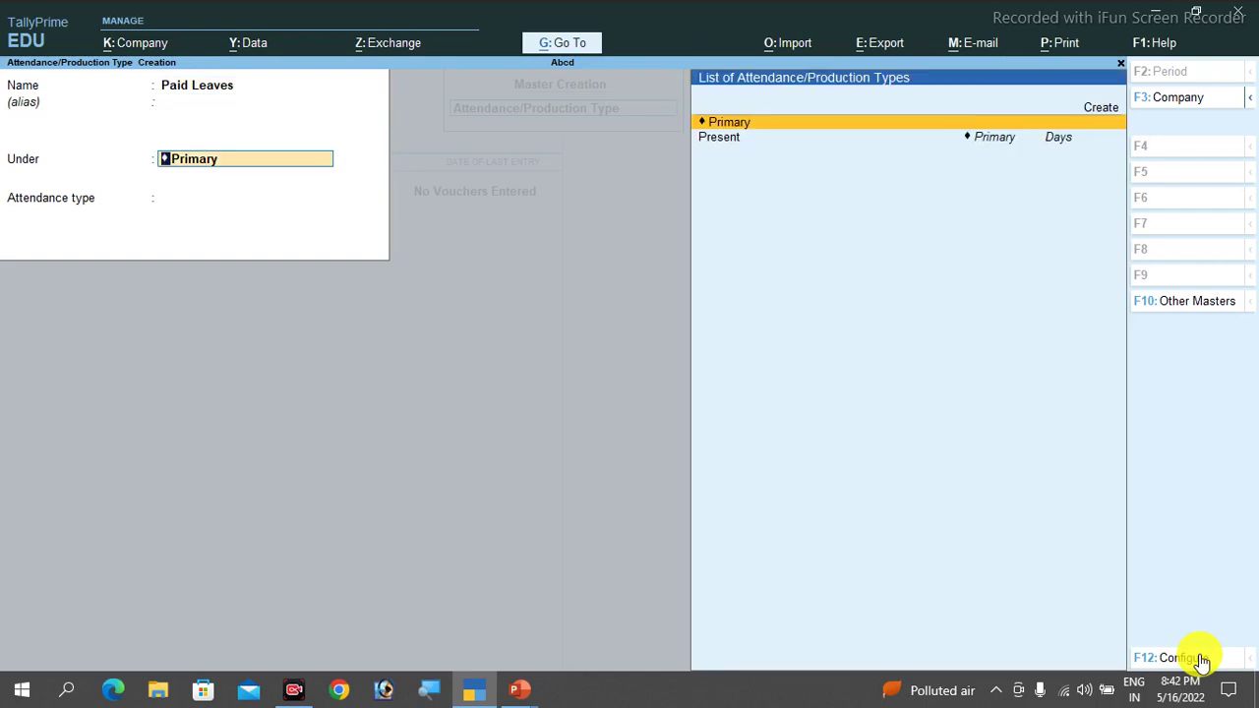
key("Return")
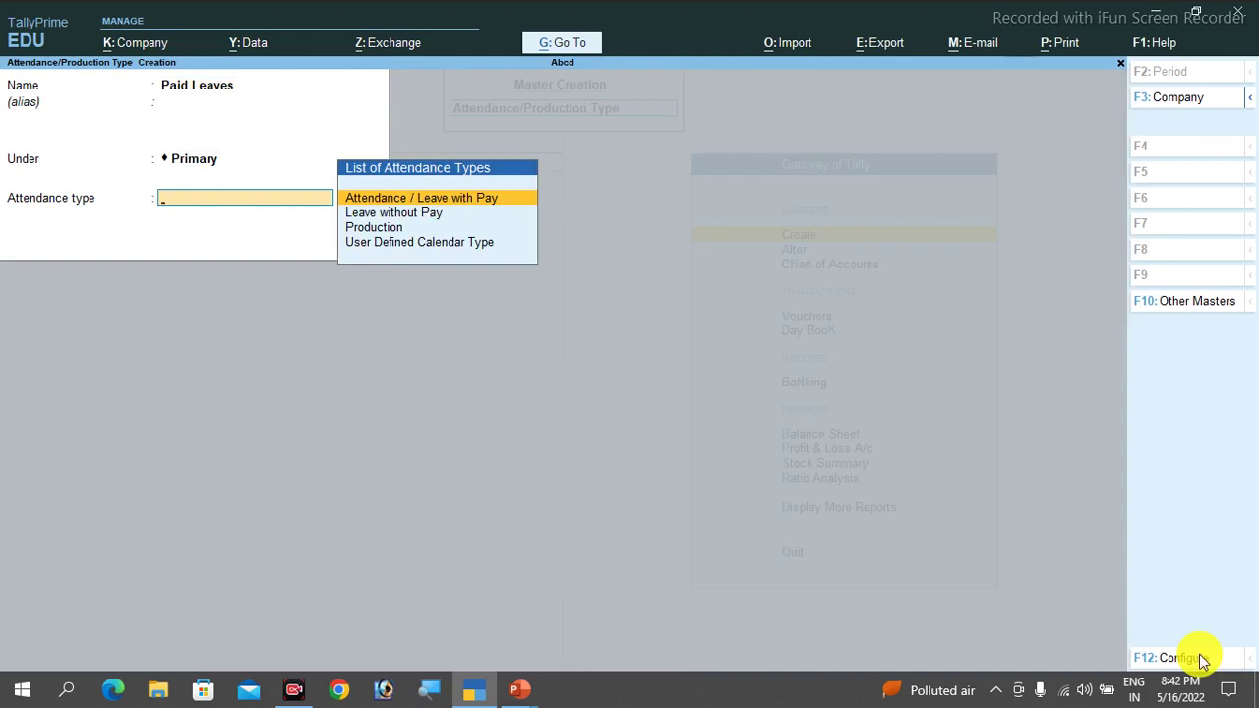
key("Return")
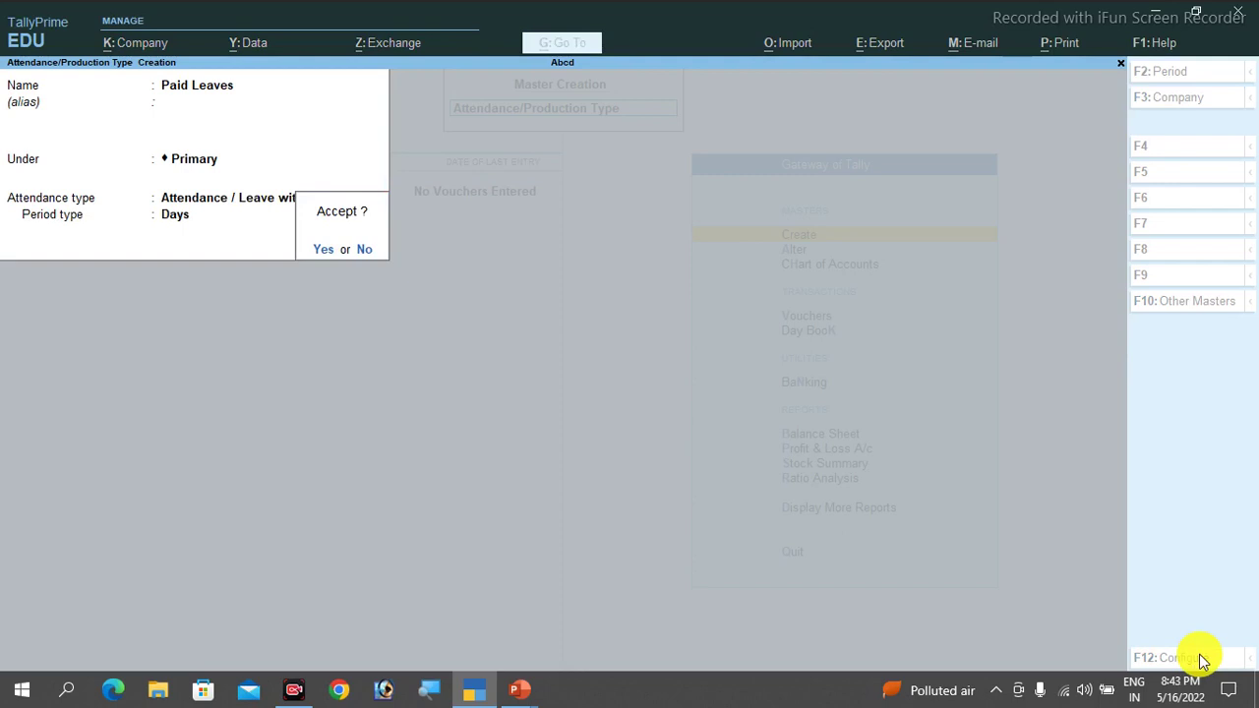
key("Return")
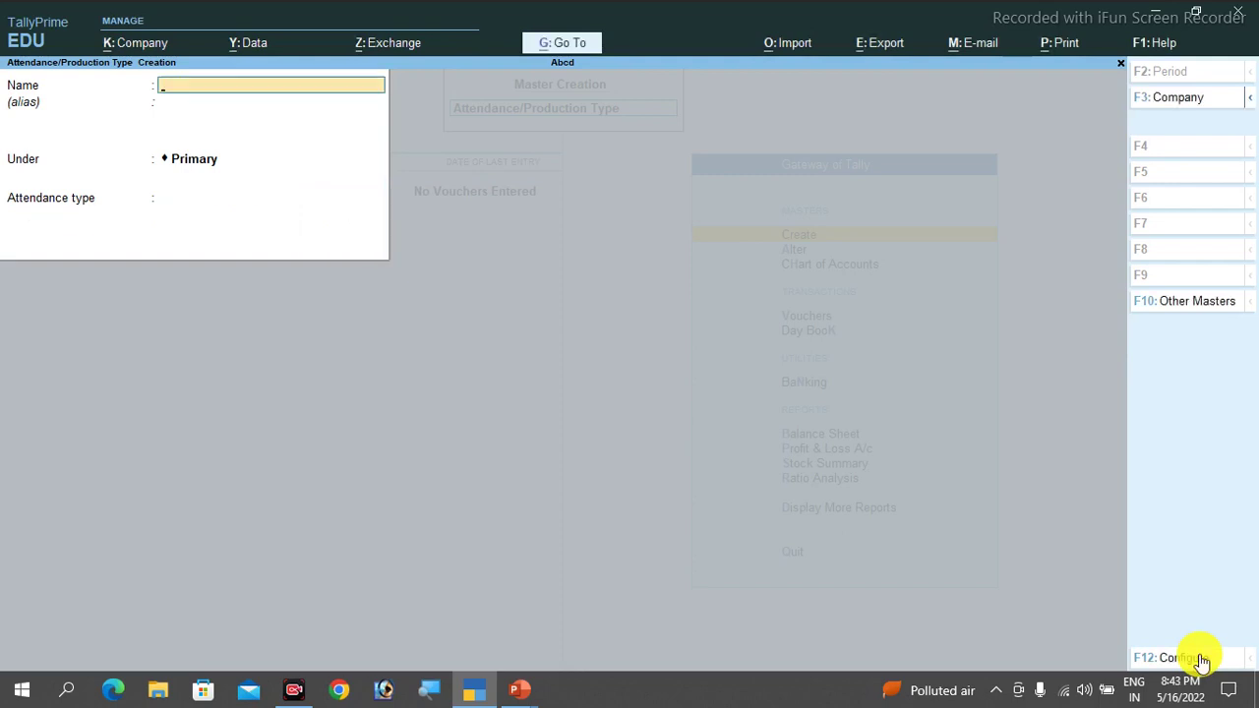
Create an attendance type named Absent under Primary, with the type Leave without Pay.
type("Absent")
key("Return")
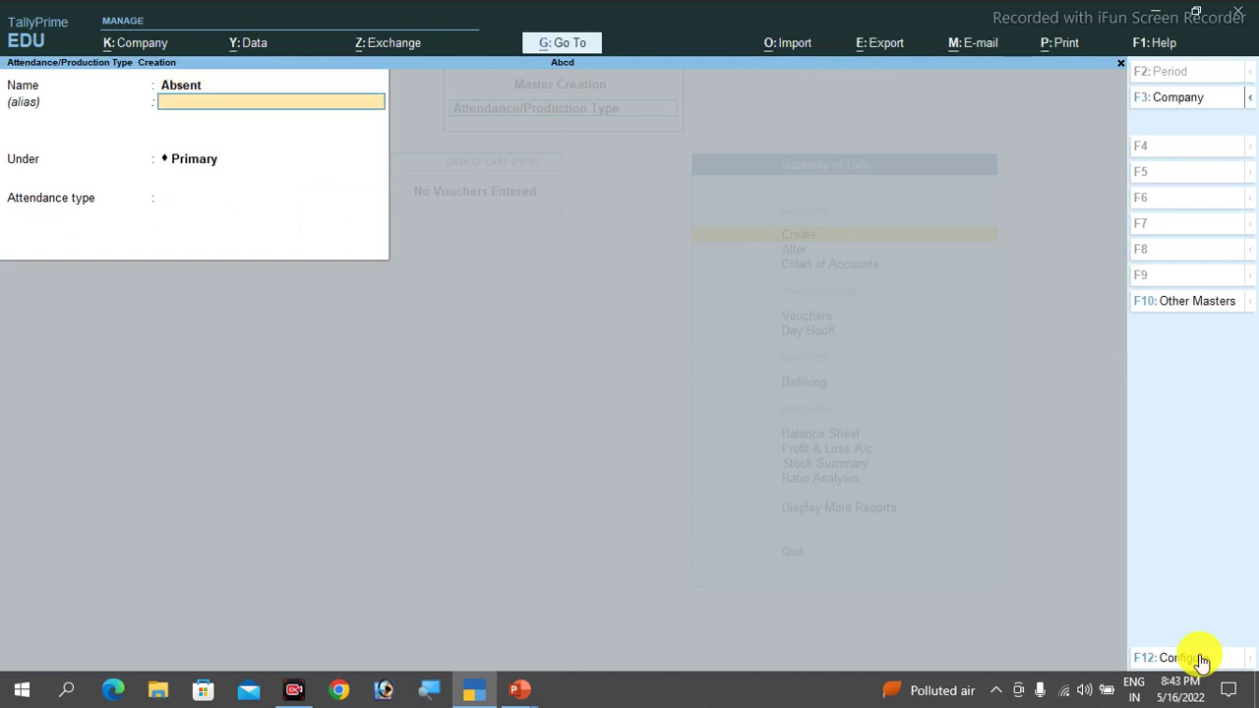
key("Return")
key("Return")
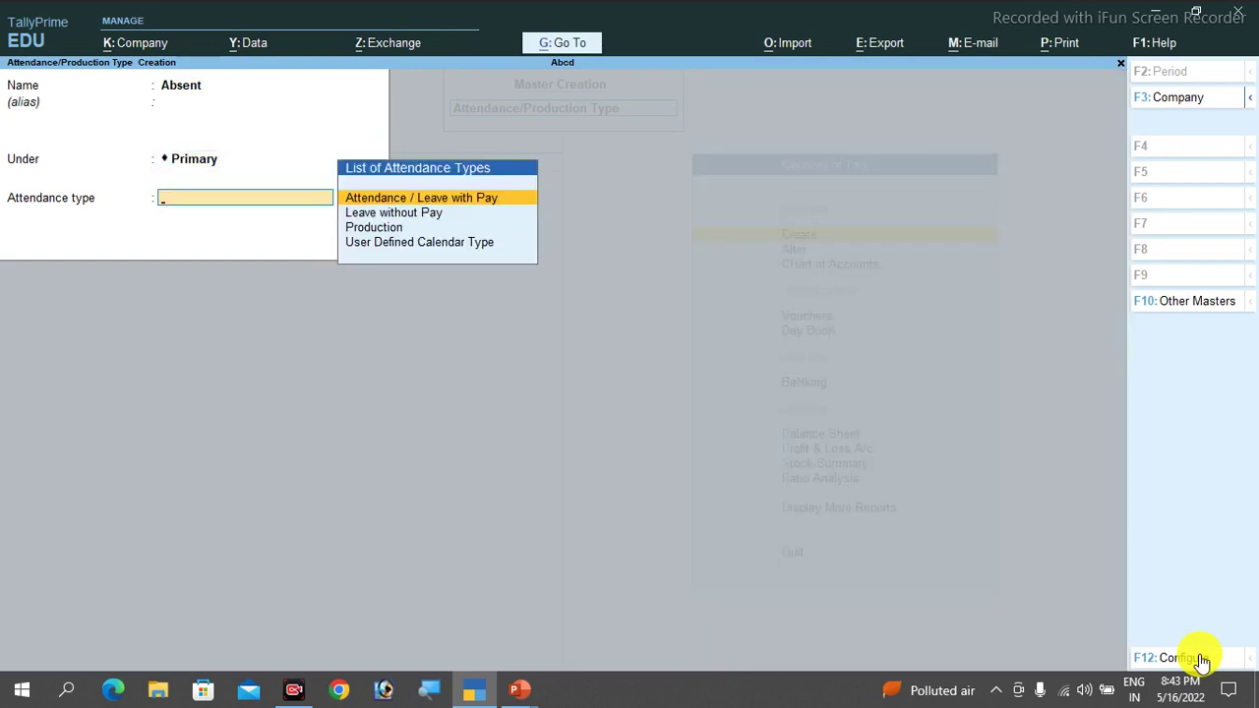
key("Down")
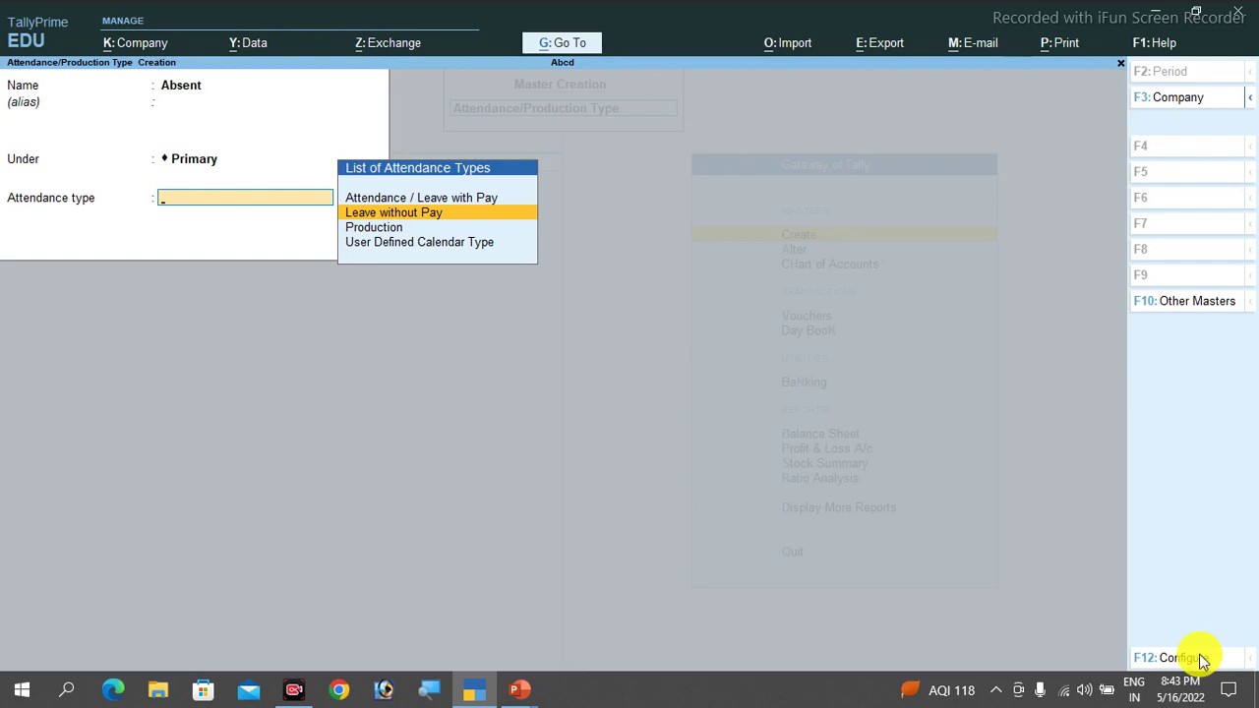
key("Return")
key("Return")
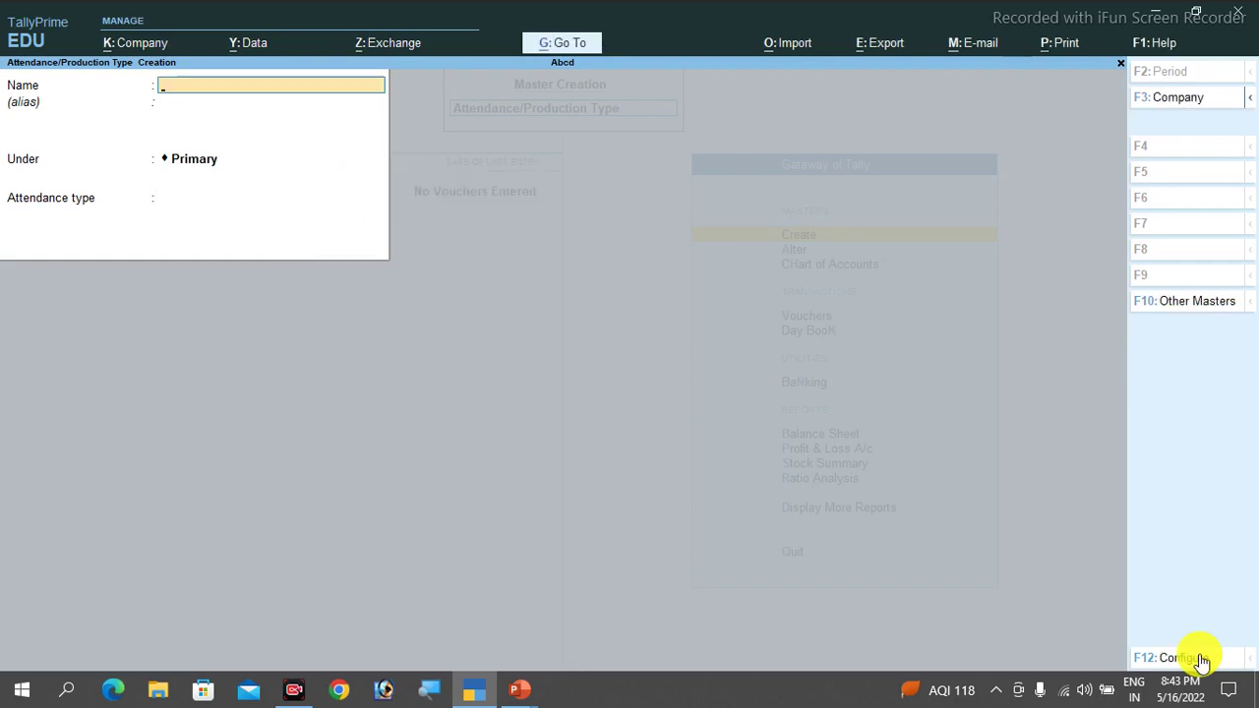
Fill in a new attendance/production type named Overtime under Primary, with the type Production.
type("Overtime")
key("Return")
key("Return")
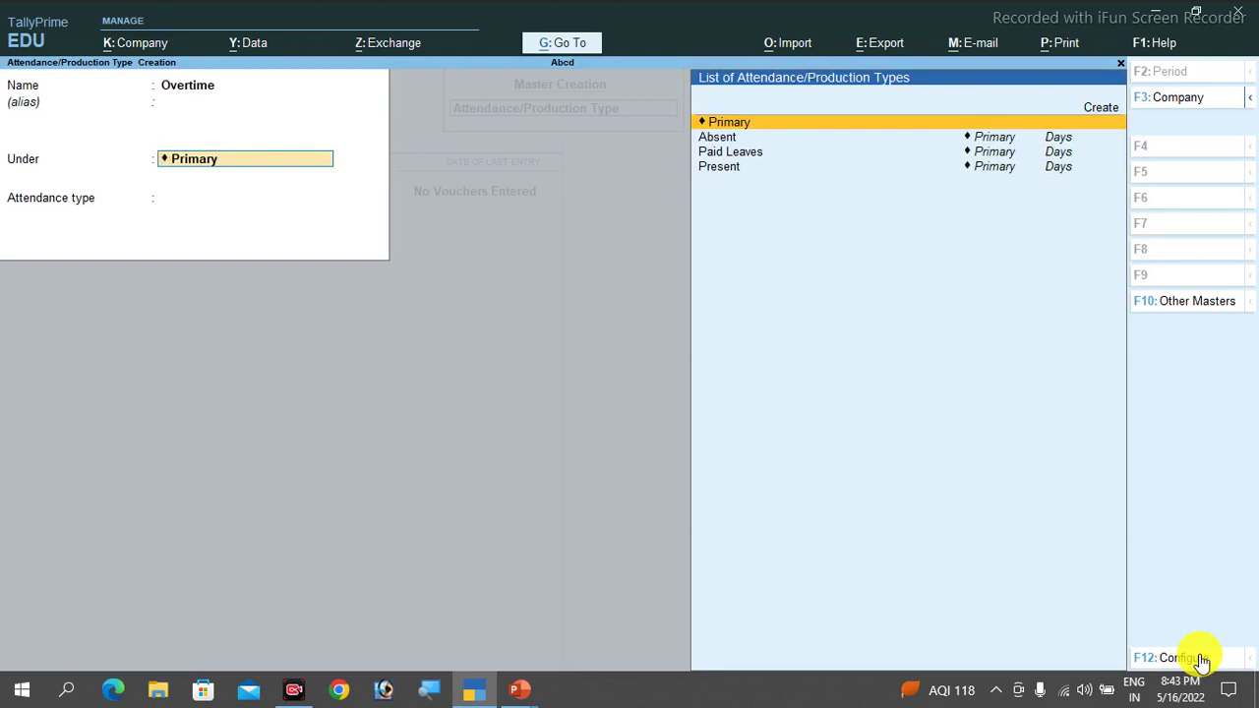
key("Return")
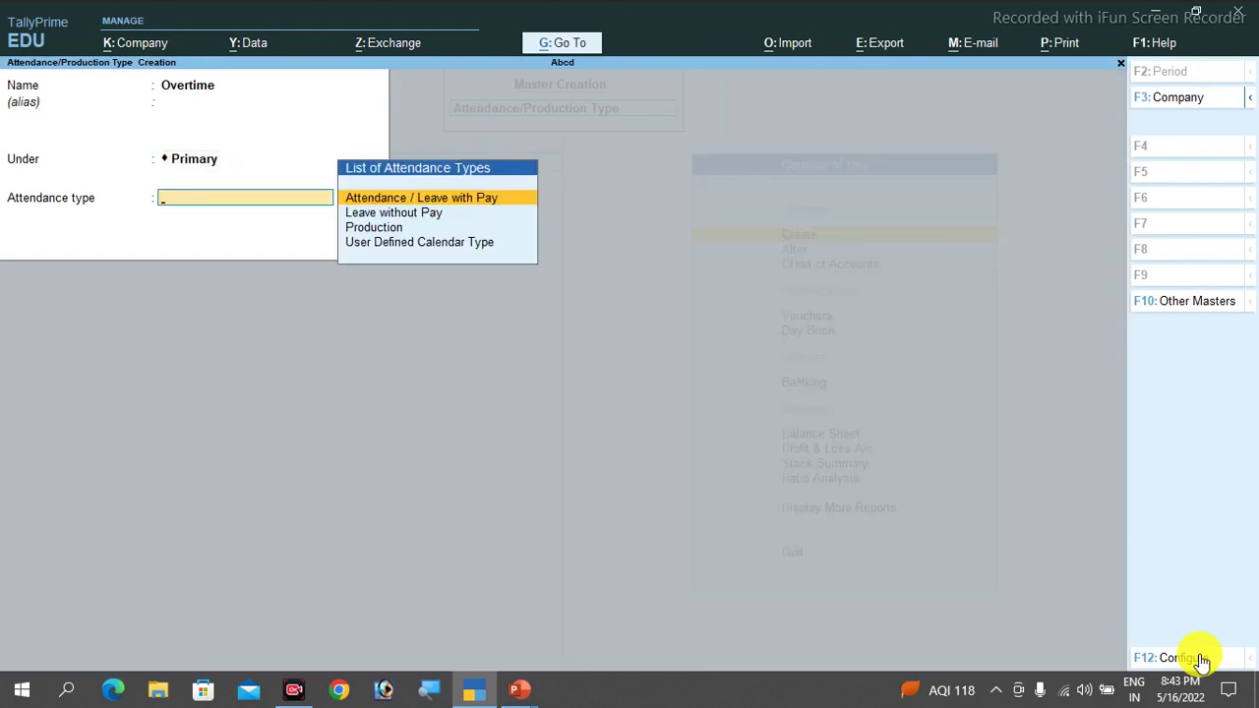
key("Down")
key("Down")
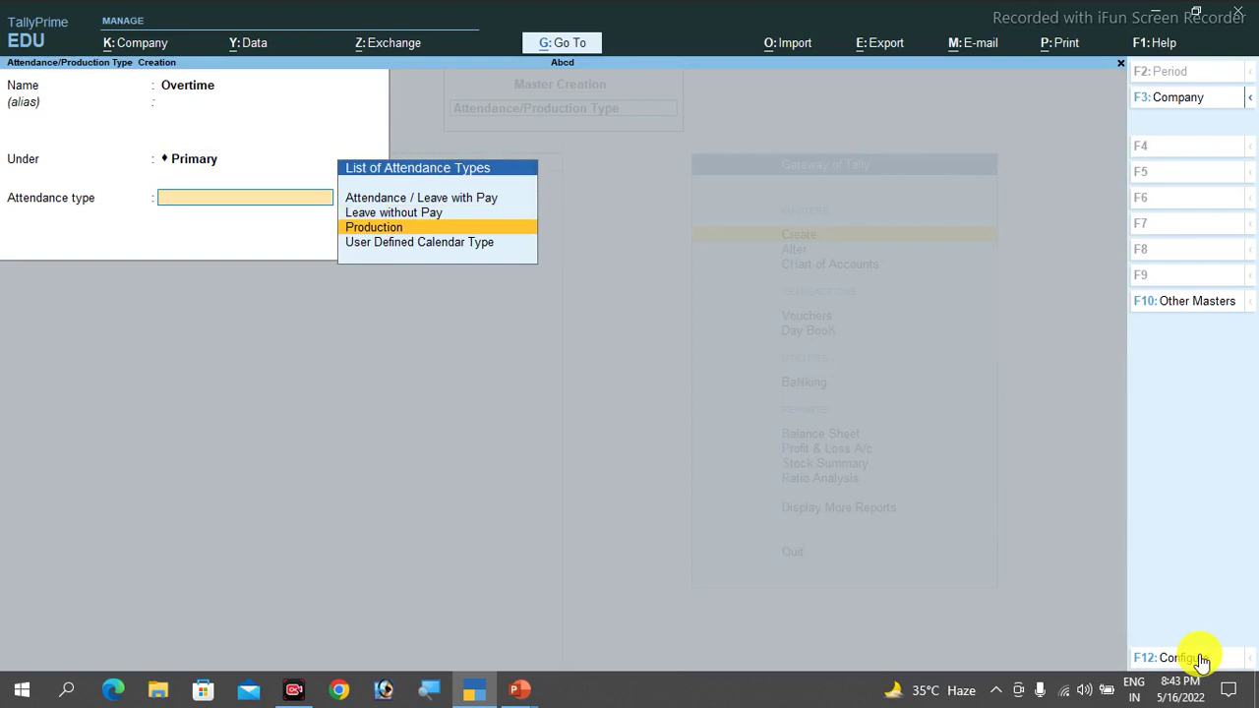
key("Return")
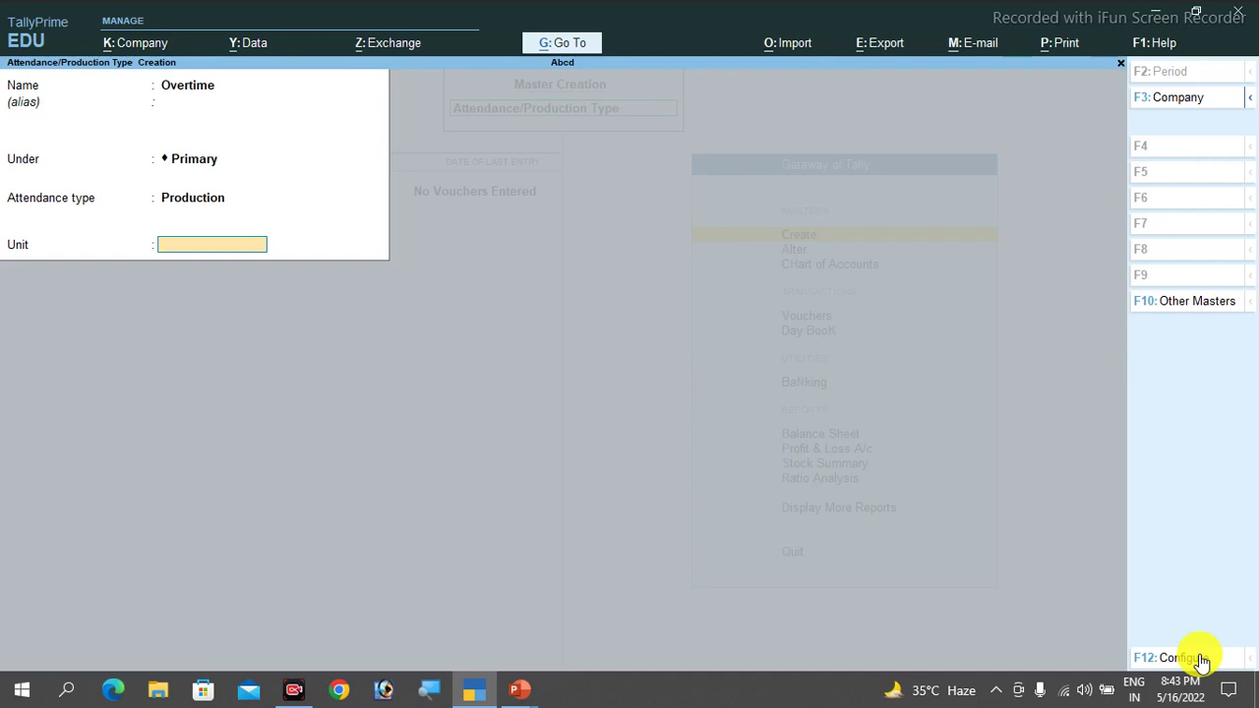
Create a simple unit from the Unit field with symbol HRS, formal name Hours, UQC Not Applicable and 0 decimal places.
key("alt+c")
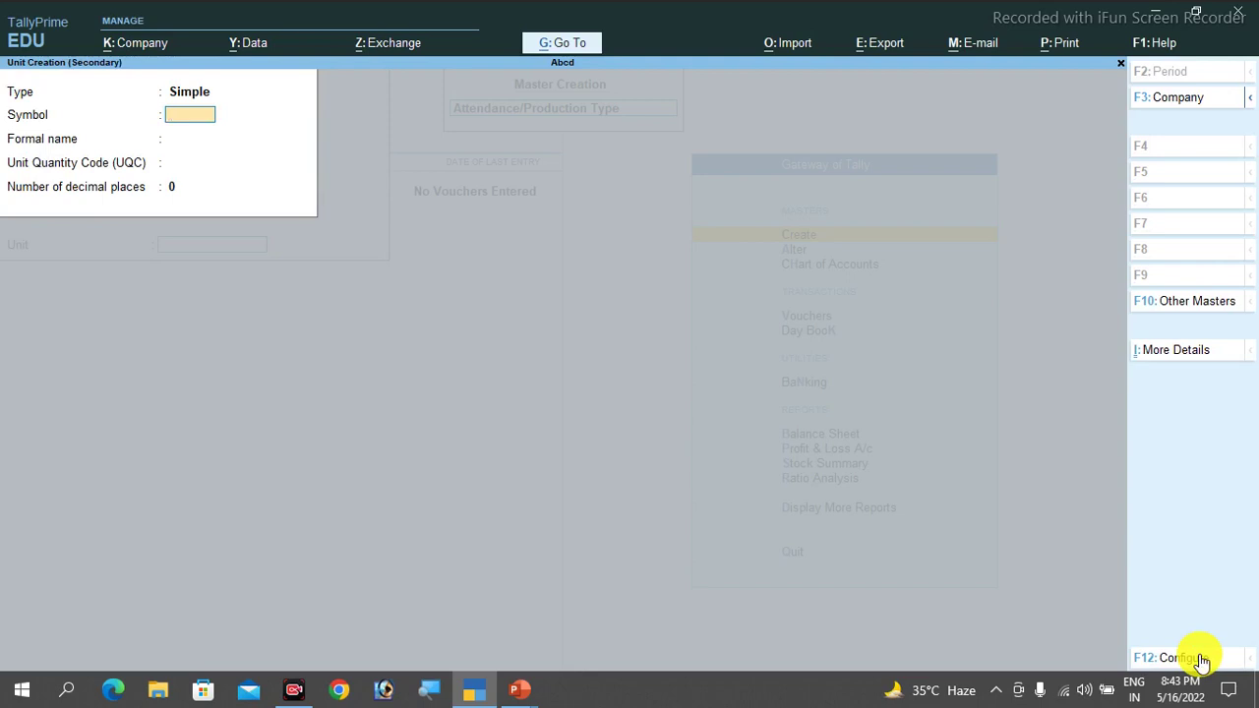
type("HRS")
key("Return")
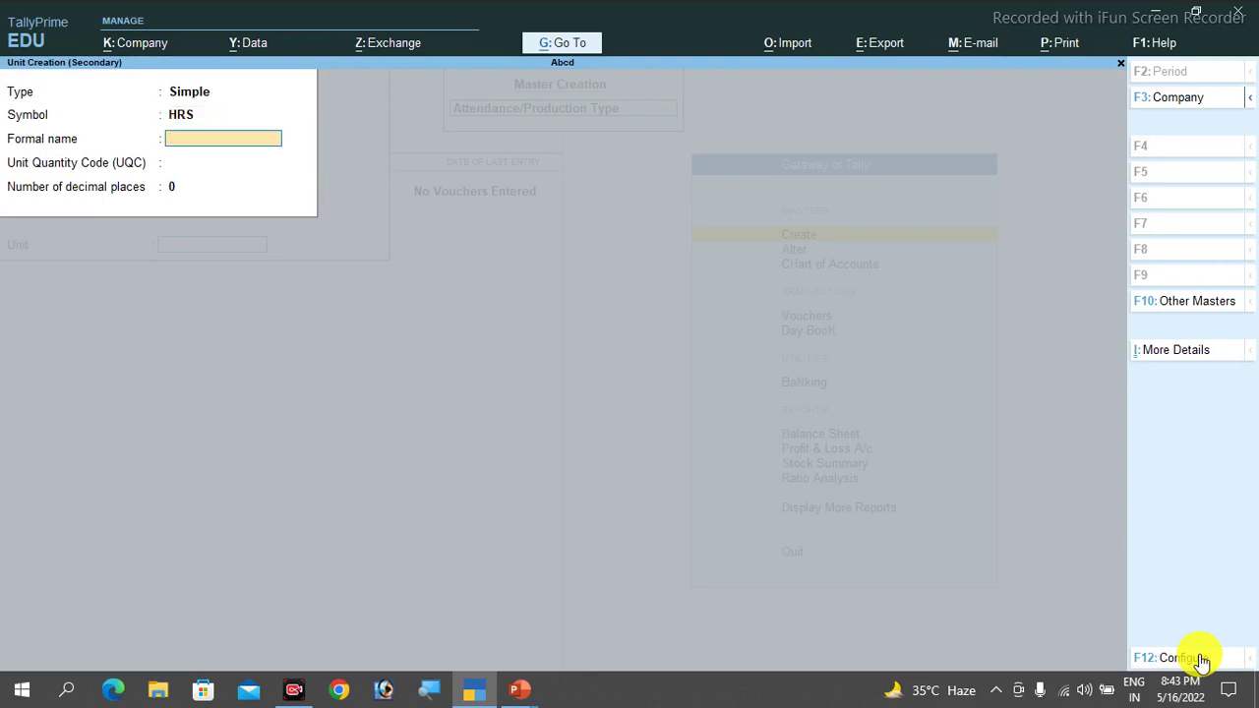
type("Houirs")
key("BackSpace")
key("BackSpace")
key("BackSpace")
type("rs")
key("Return")
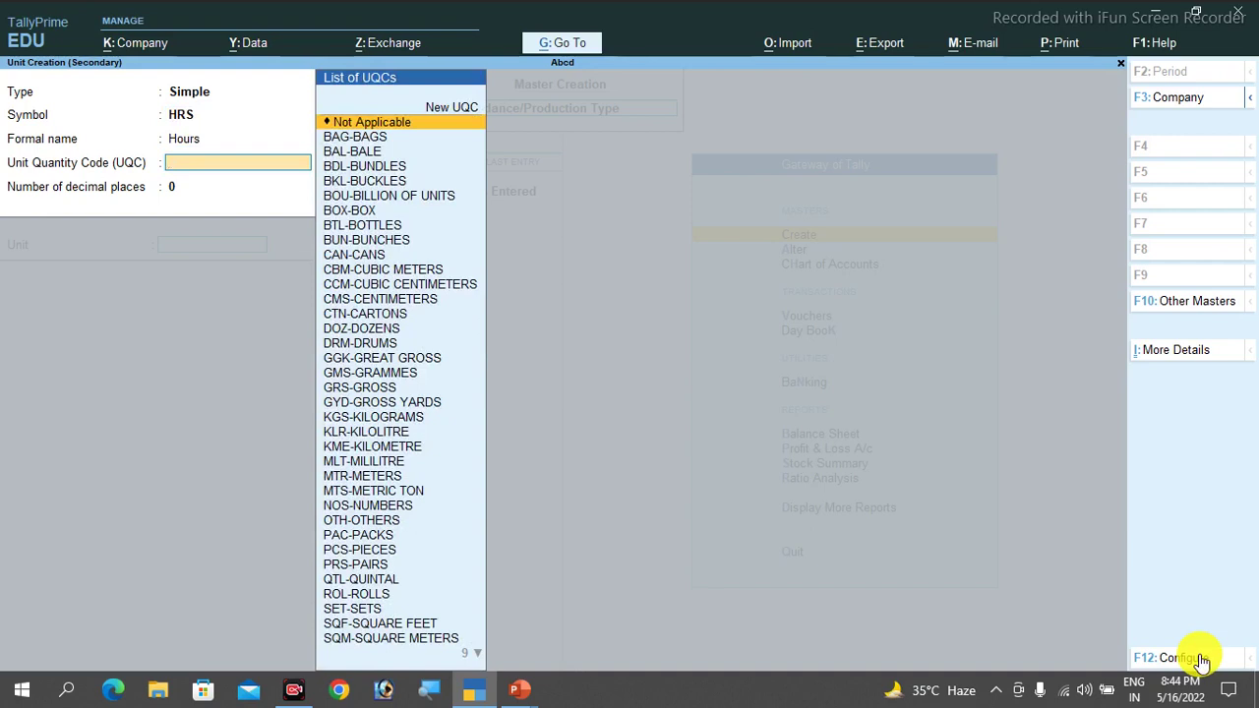
type("HRS")
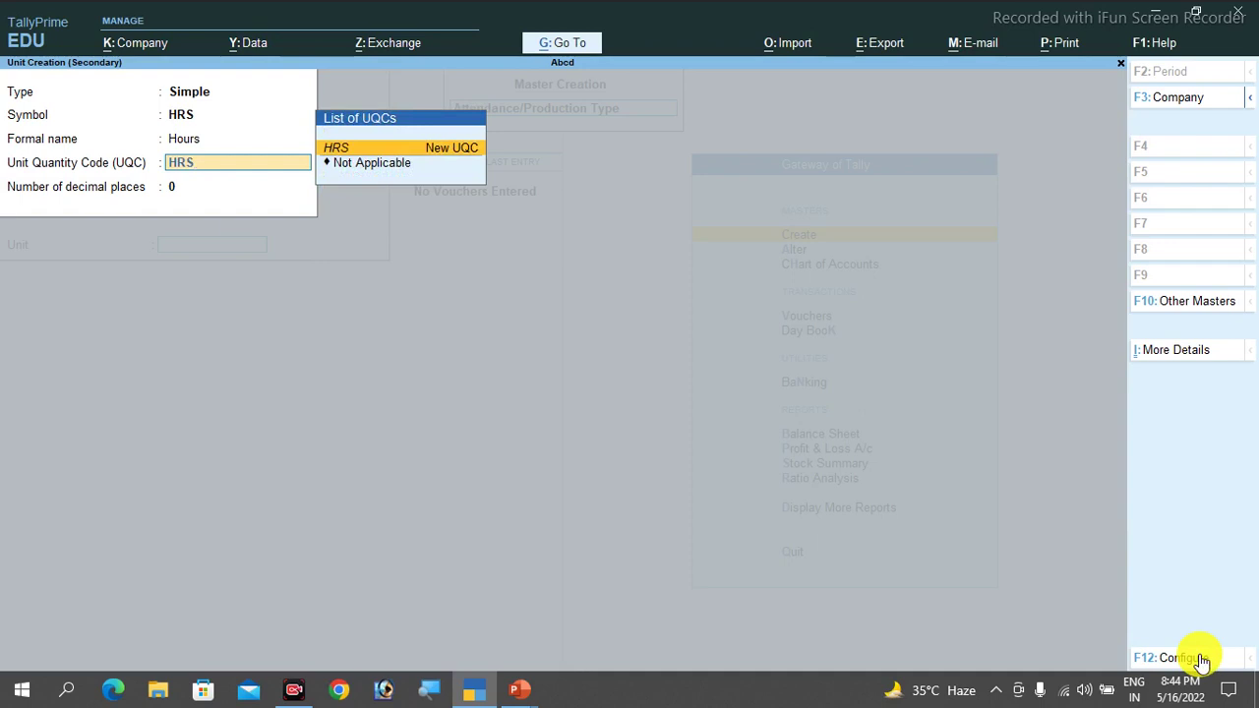
key("Down")
key("Return")
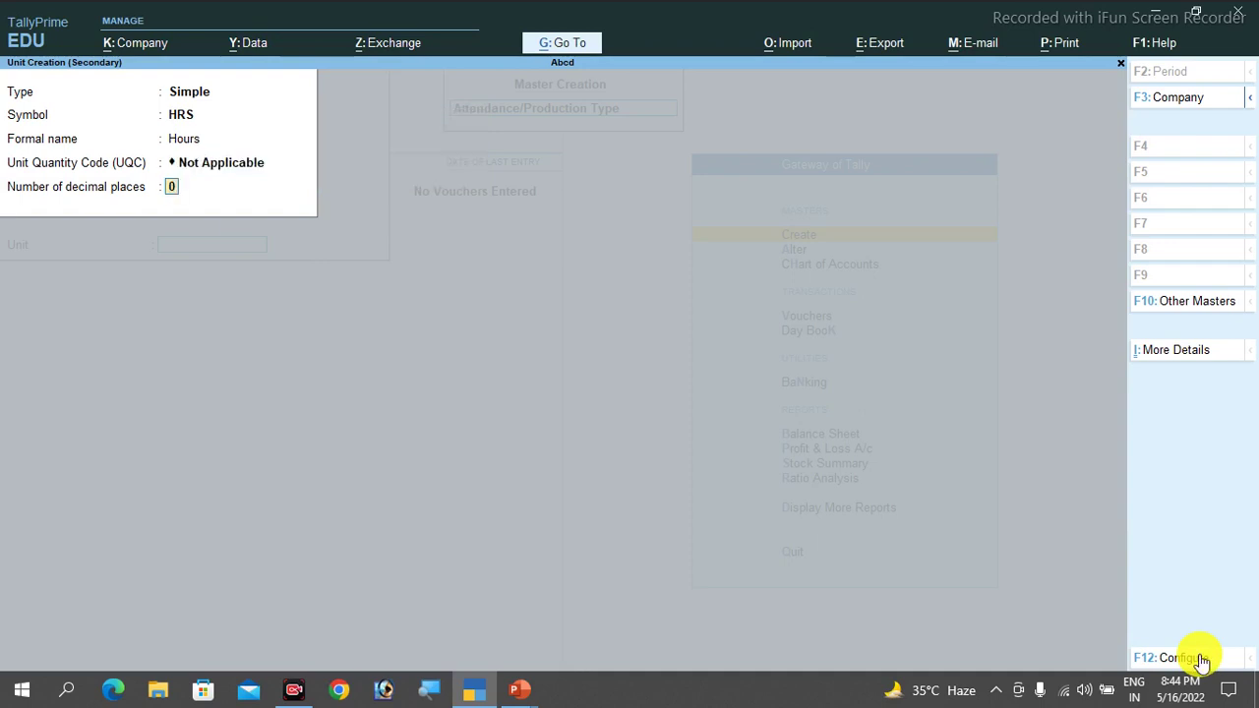
key("Return")
key("Return")
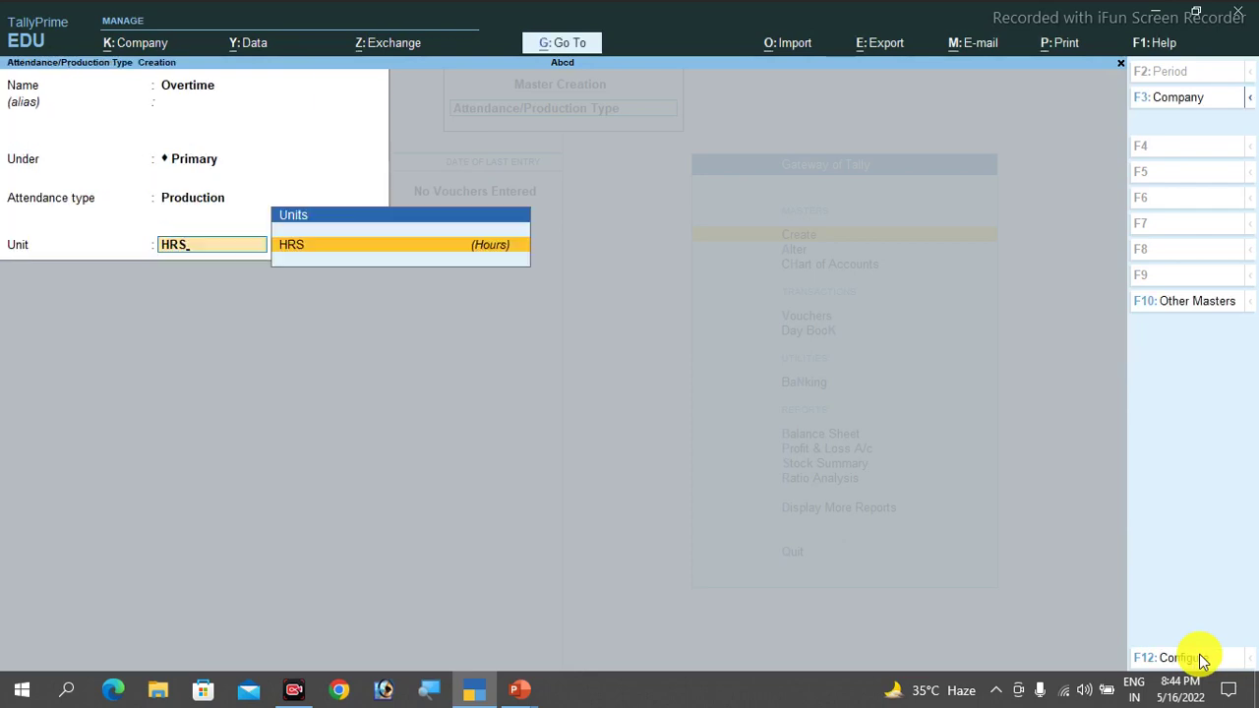
Save the Overtime production type with HRS as its unit and return to the Gateway of Tally.
key("Return")
key("Return")
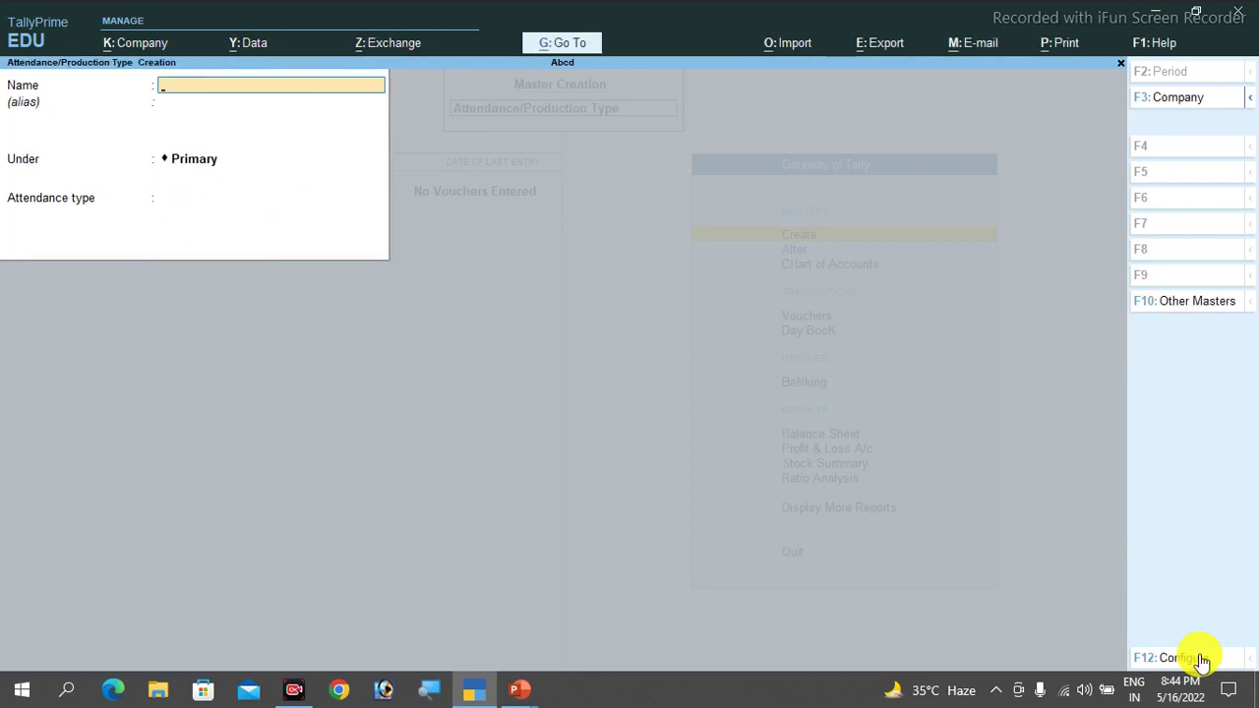
key("Escape")
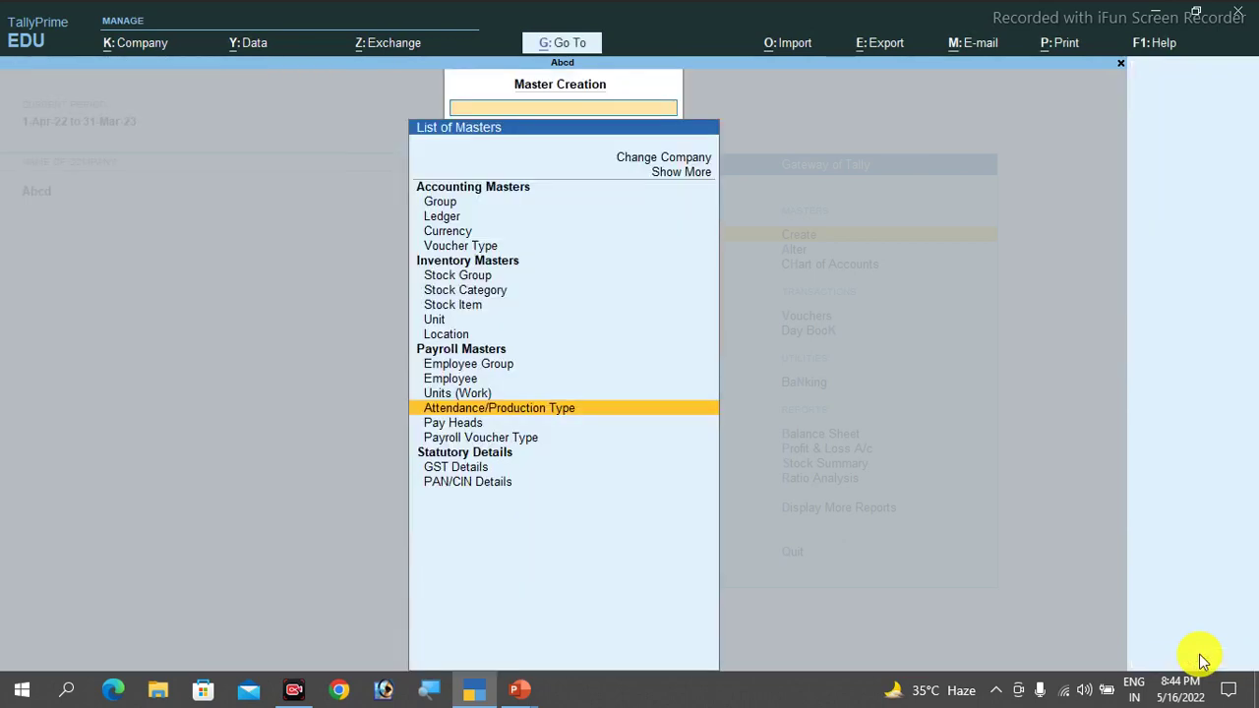
key("Escape")
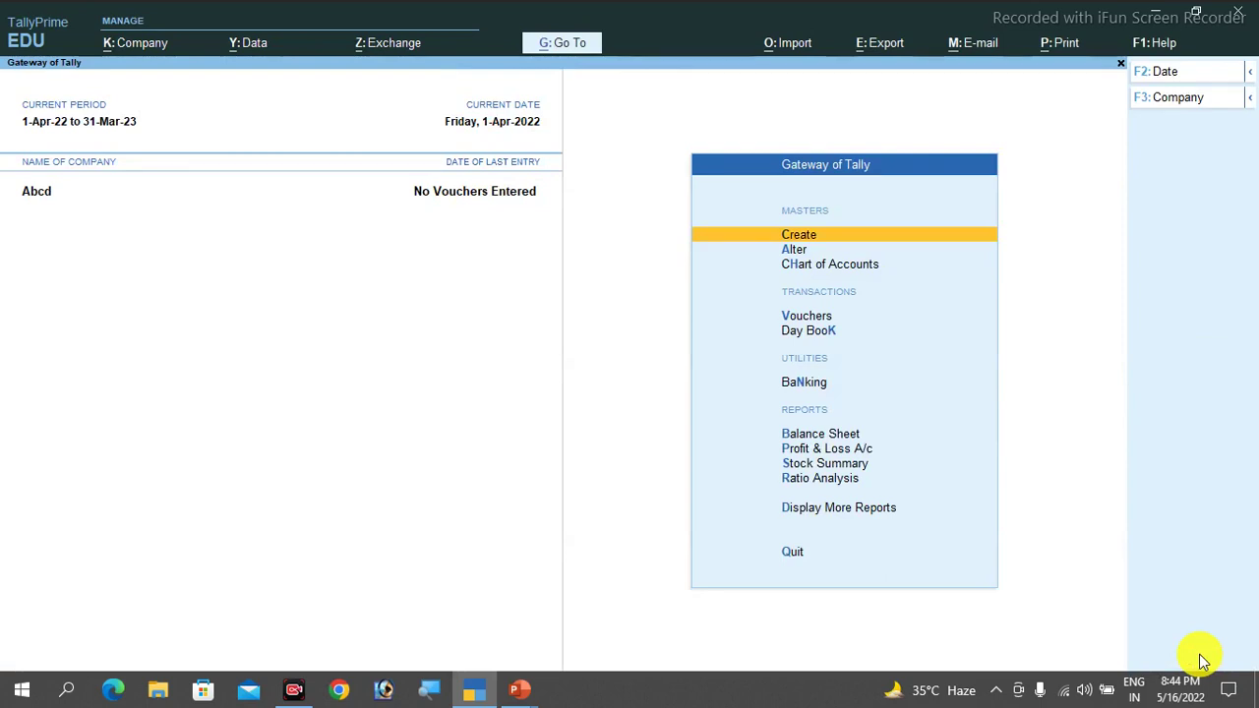
Review the company's attendance/production types and their units in the master alteration list.
key("Down")
key("Return")
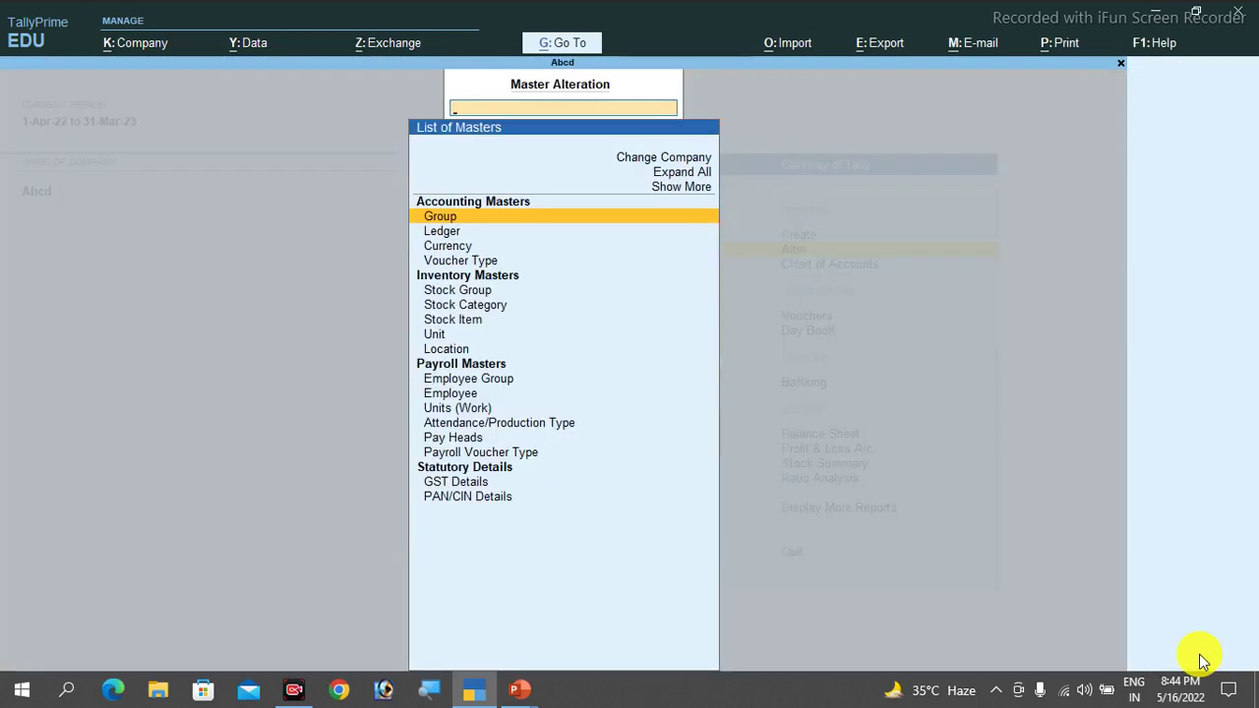
key("Down")
key("Down")
key("Down")
key("Down")
key("Down")
key("Down")
key("Down")
key("Down")
key("Down")
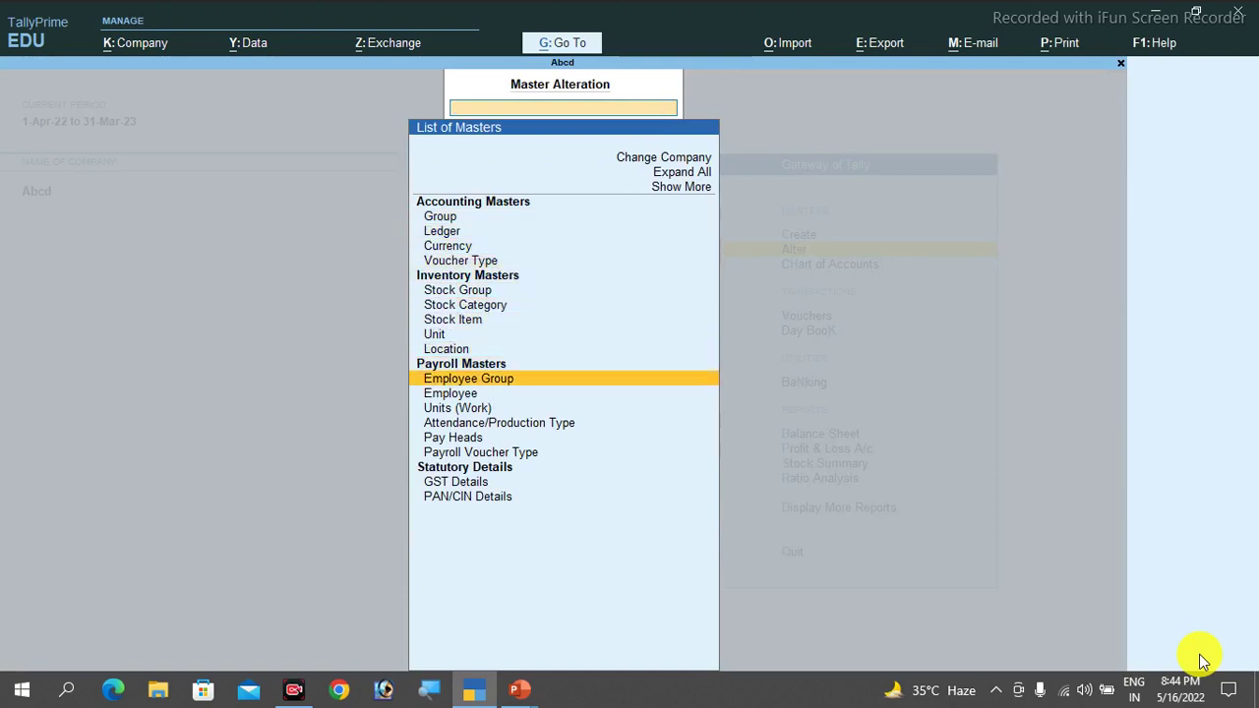
key("Down")
key("Down")
key("Down")
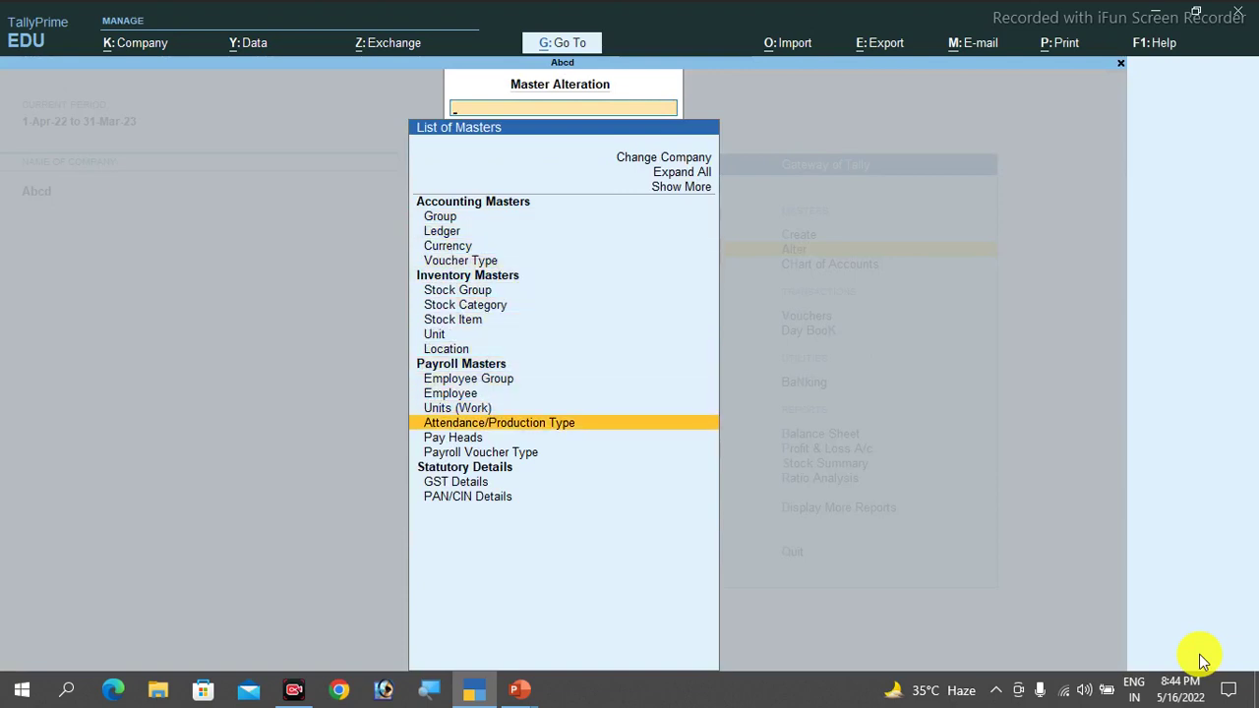
key("Return")
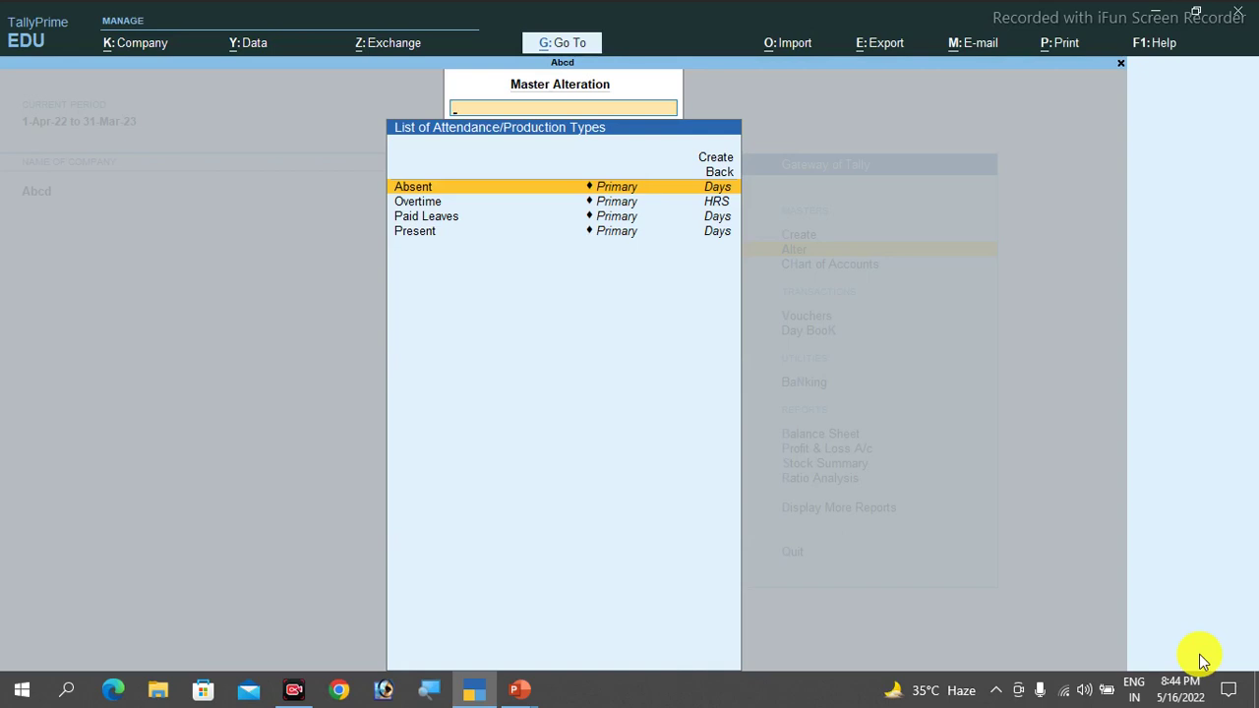
key("Down")
key("Down")
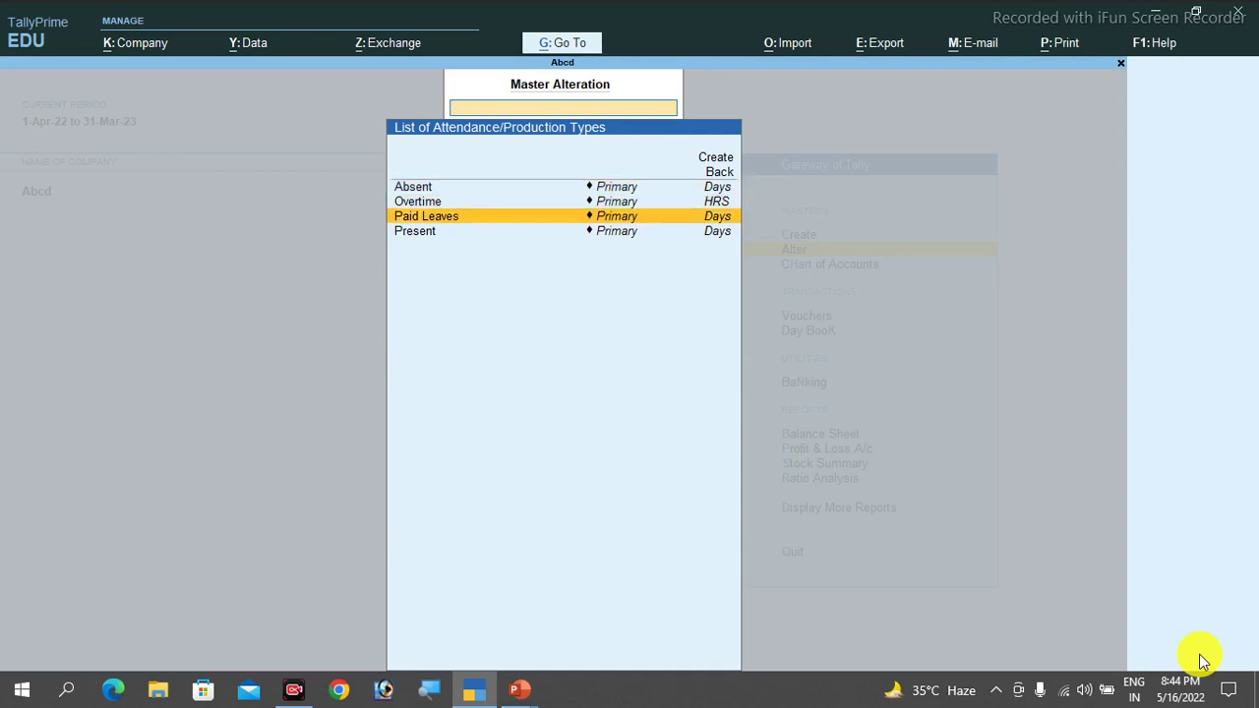
key("Down")
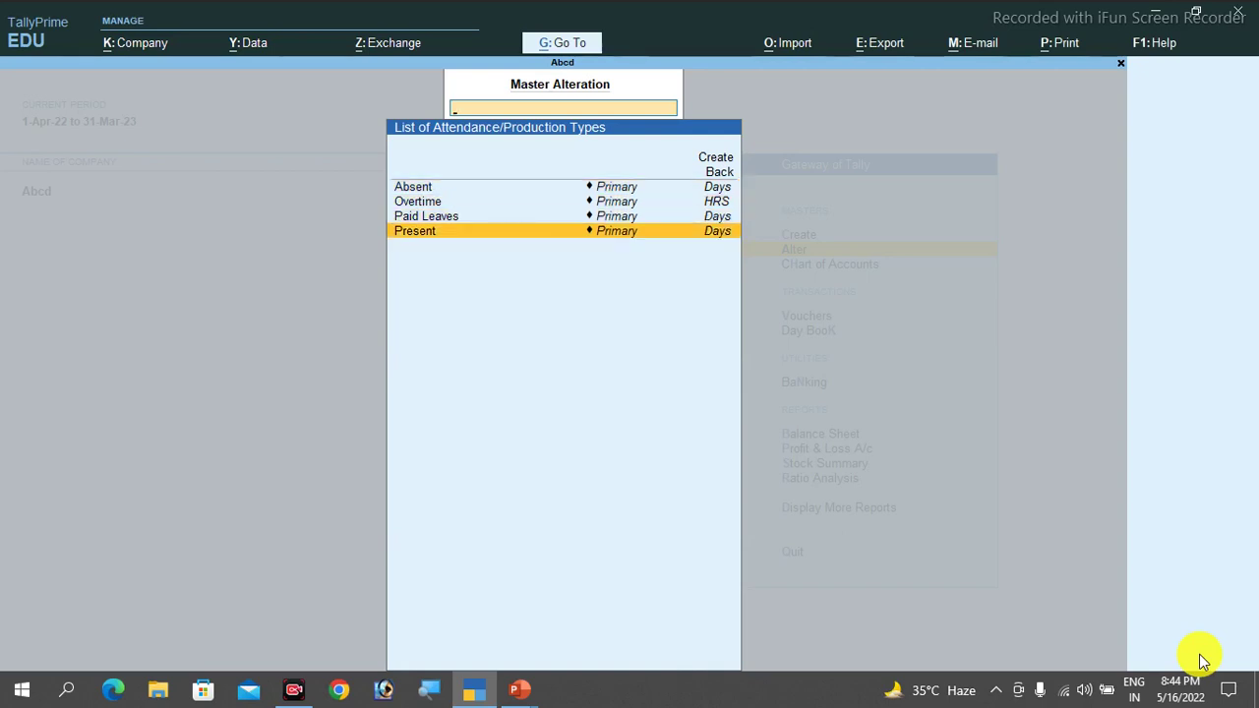
key("Up")
key("Up")
key("Up")
key("Up")
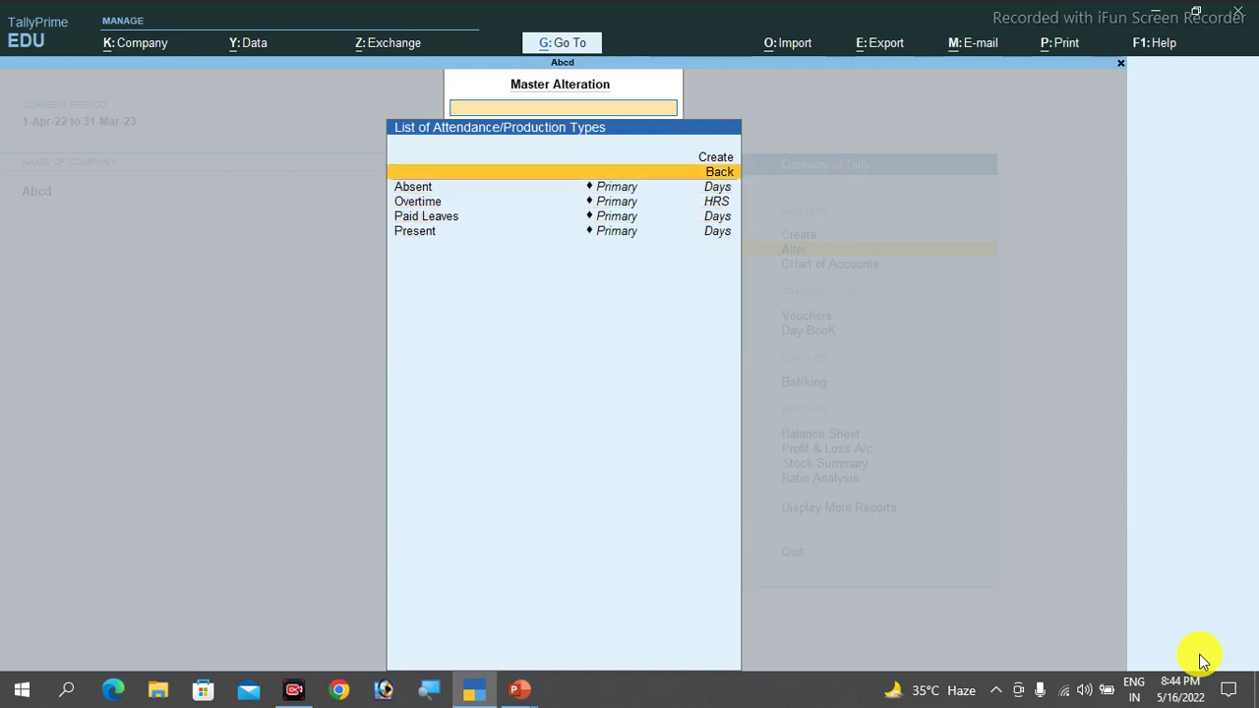
Close the attendance/production type alteration list and return to the Gateway of Tally.
key("Up")
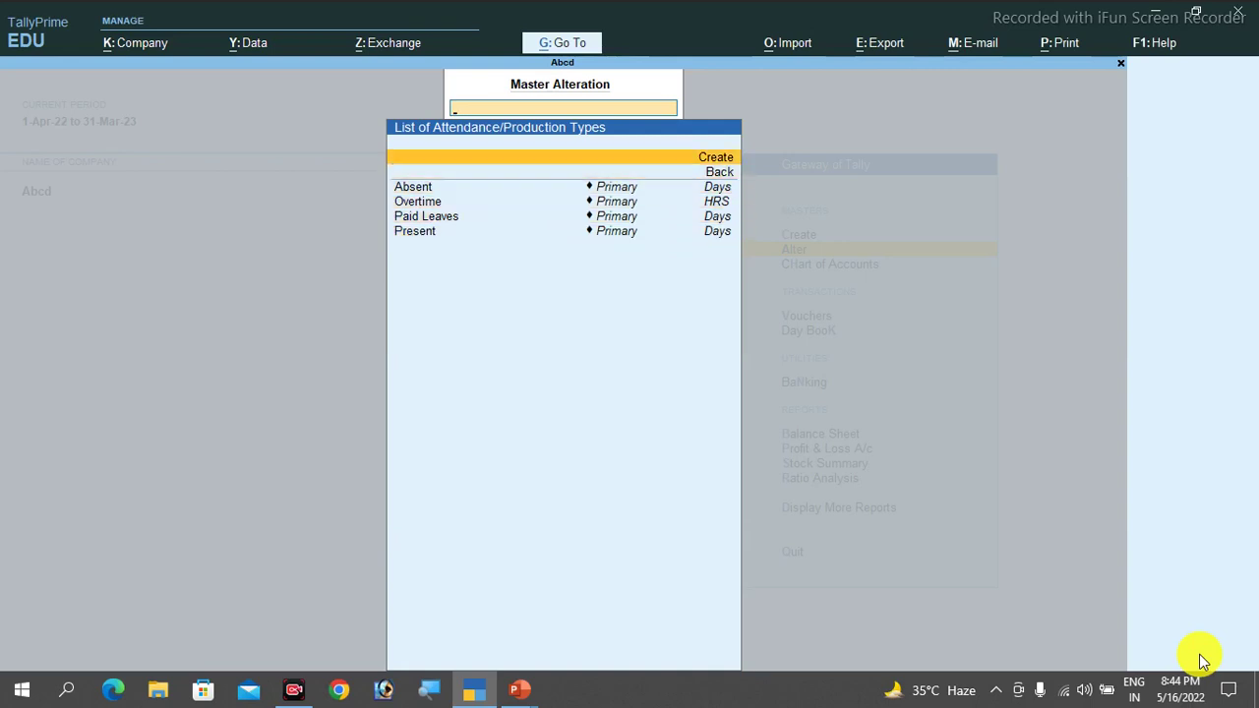
key("Escape")
key("Escape")
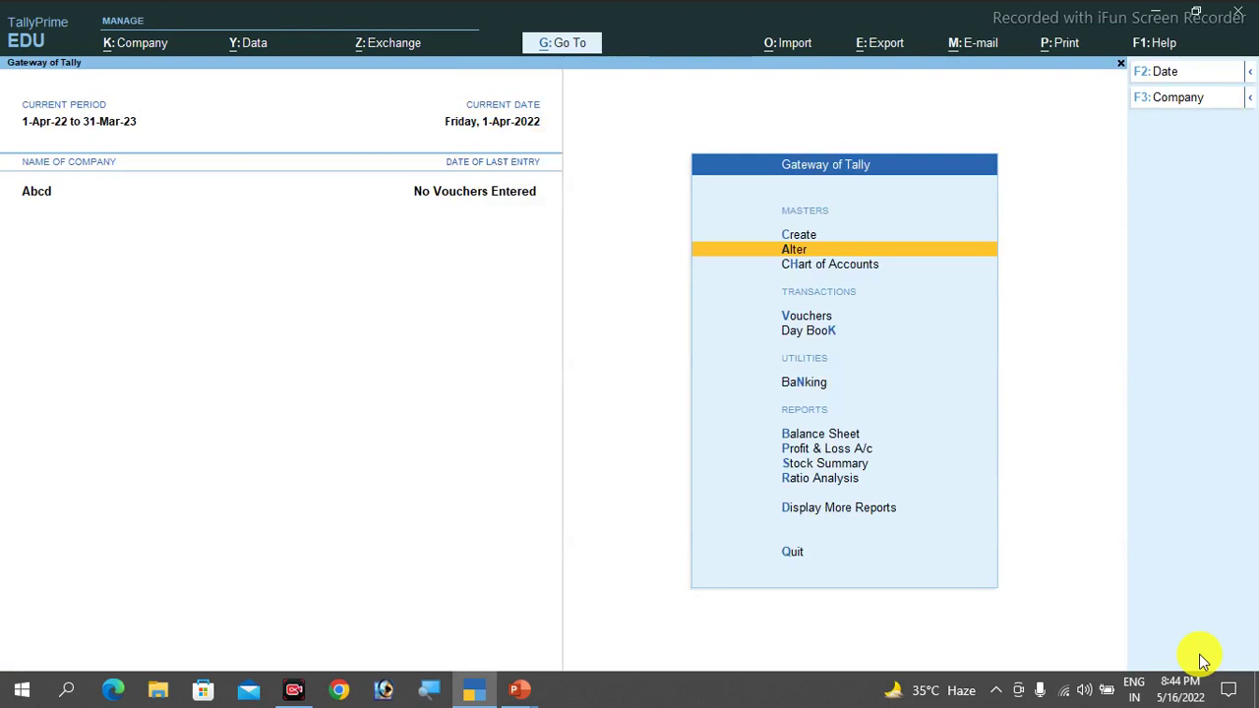
Start creating a new pay head from the payroll masters and name it Basic Salary.
key("Up")
key("Return")
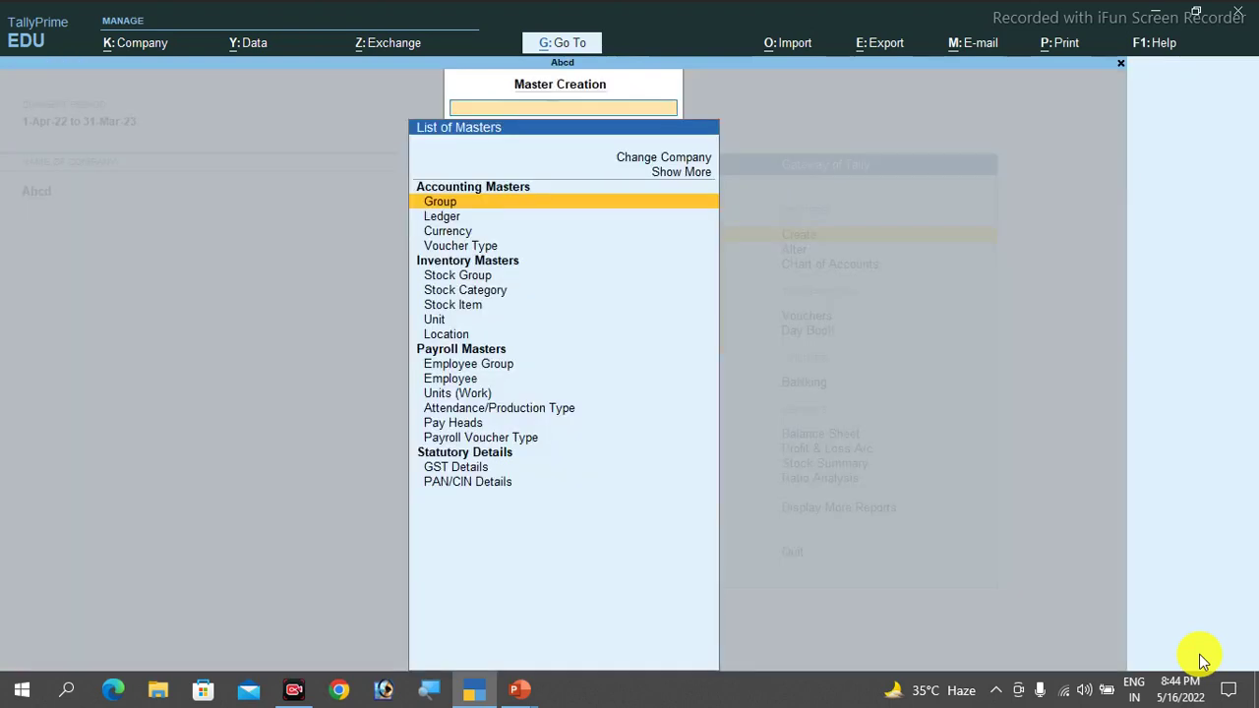
key("Down")
key("Down")
key("Down")
key("Down")
key("Down")
key("Down")
key("Down")
key("Down")
key("Down")
key("Down")
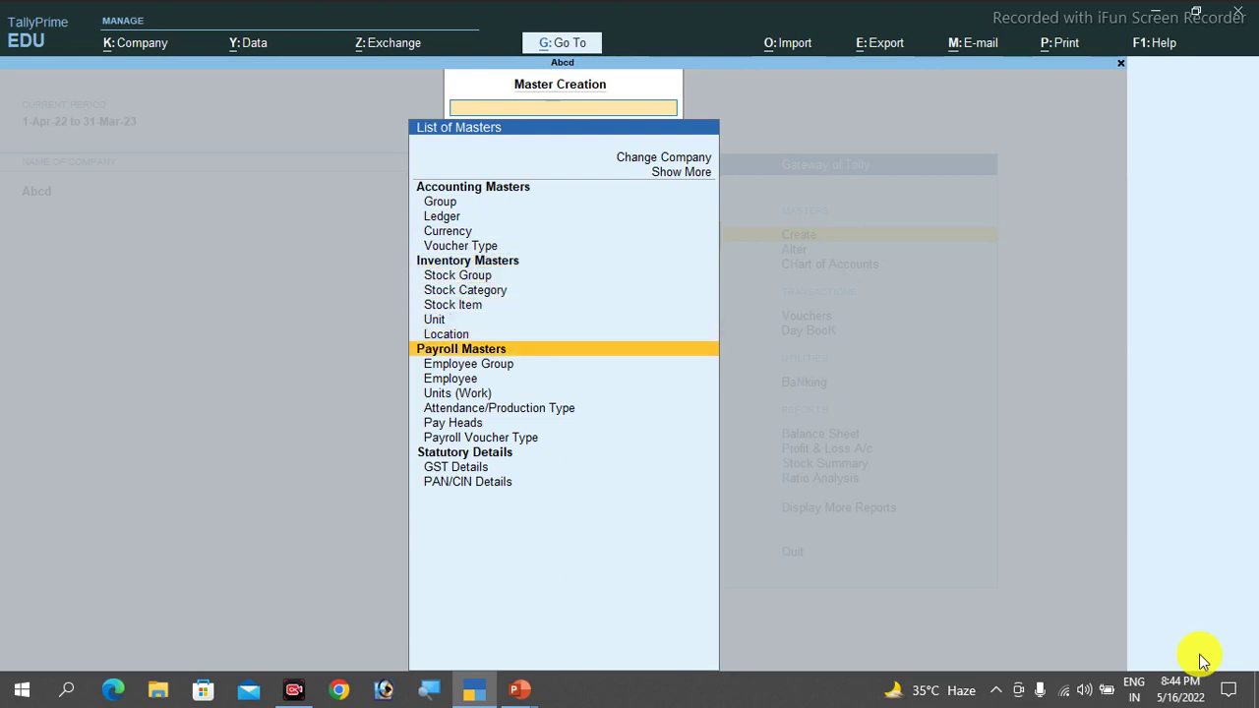
key("Down")
key("Down")
key("Down")
key("Down")
key("Down")
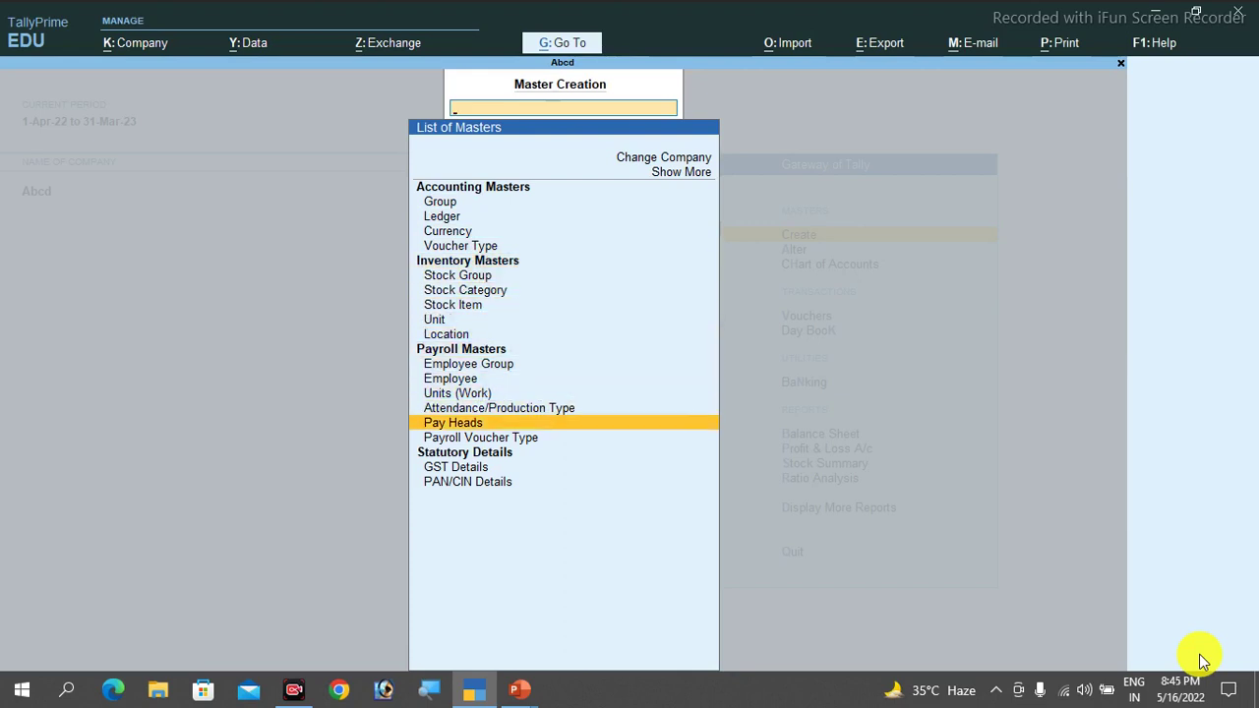
key("Return")
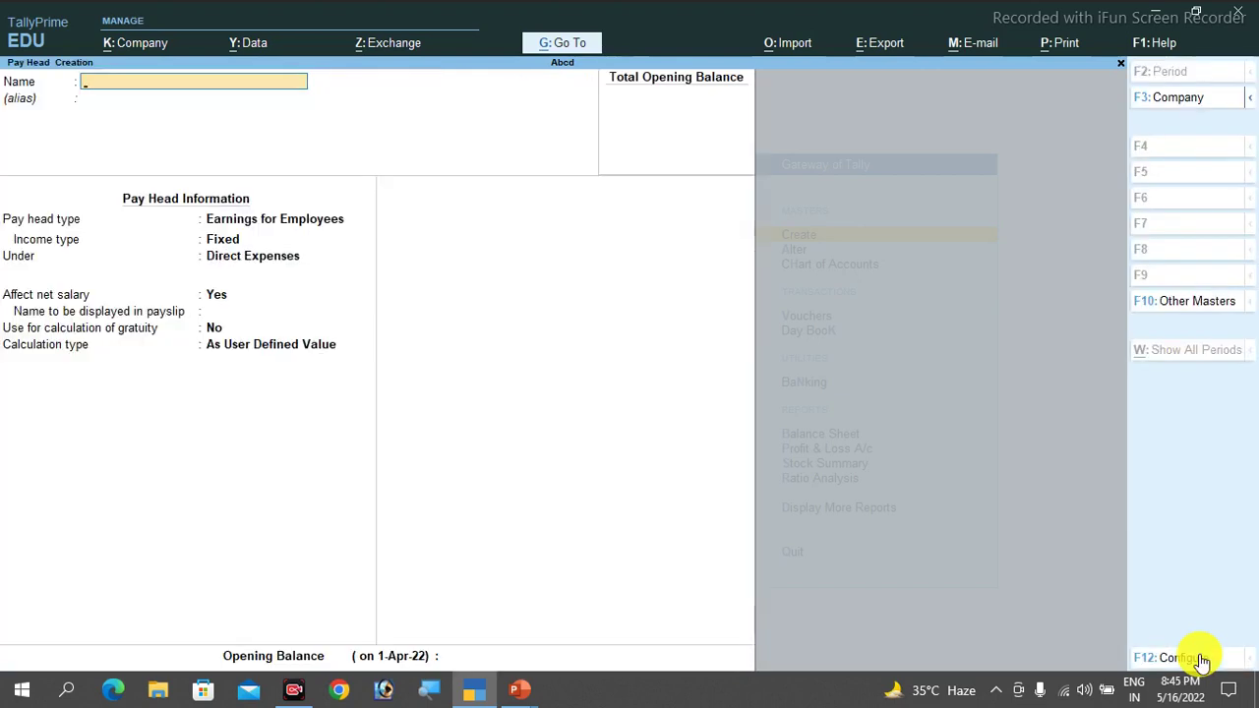
type("Basic Salary")
key("Return")
key("Return")
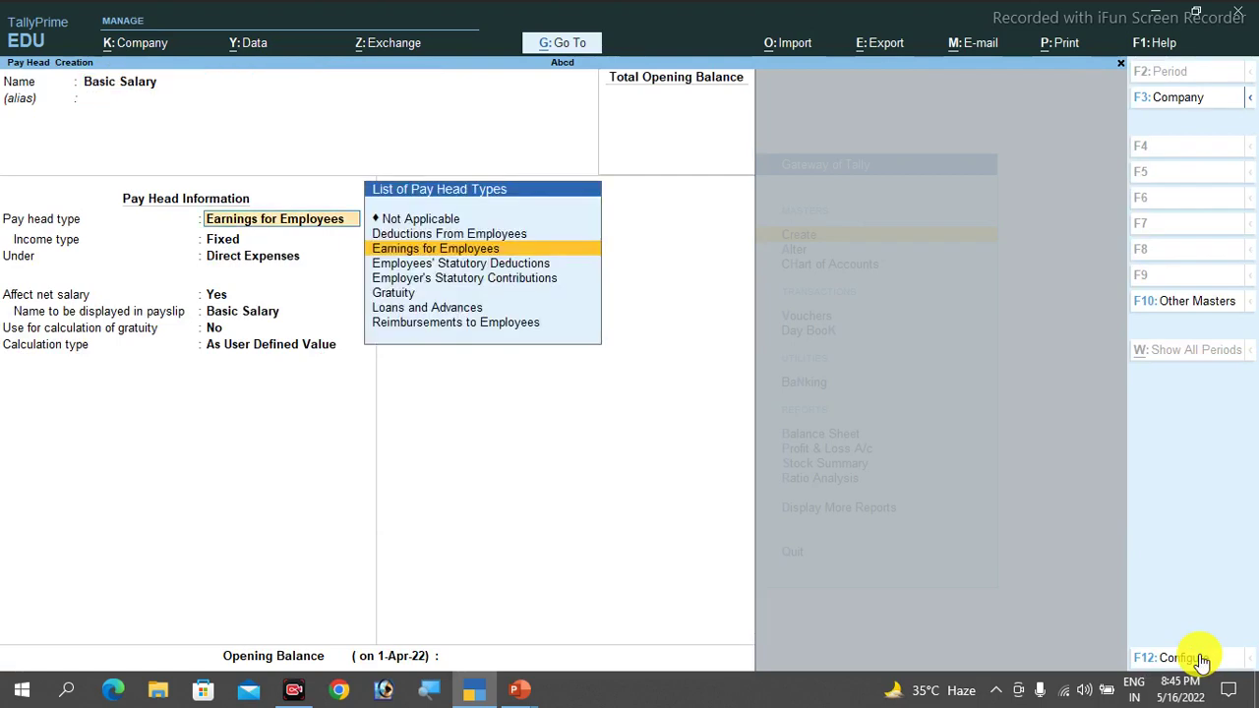
Examine the available pay head types, from Deductions From Employees through Reimbursements to Employees.
key("Up")
key("Down")
key("Down")
key("Down")
key("Down")
key("Down")
key("Down")
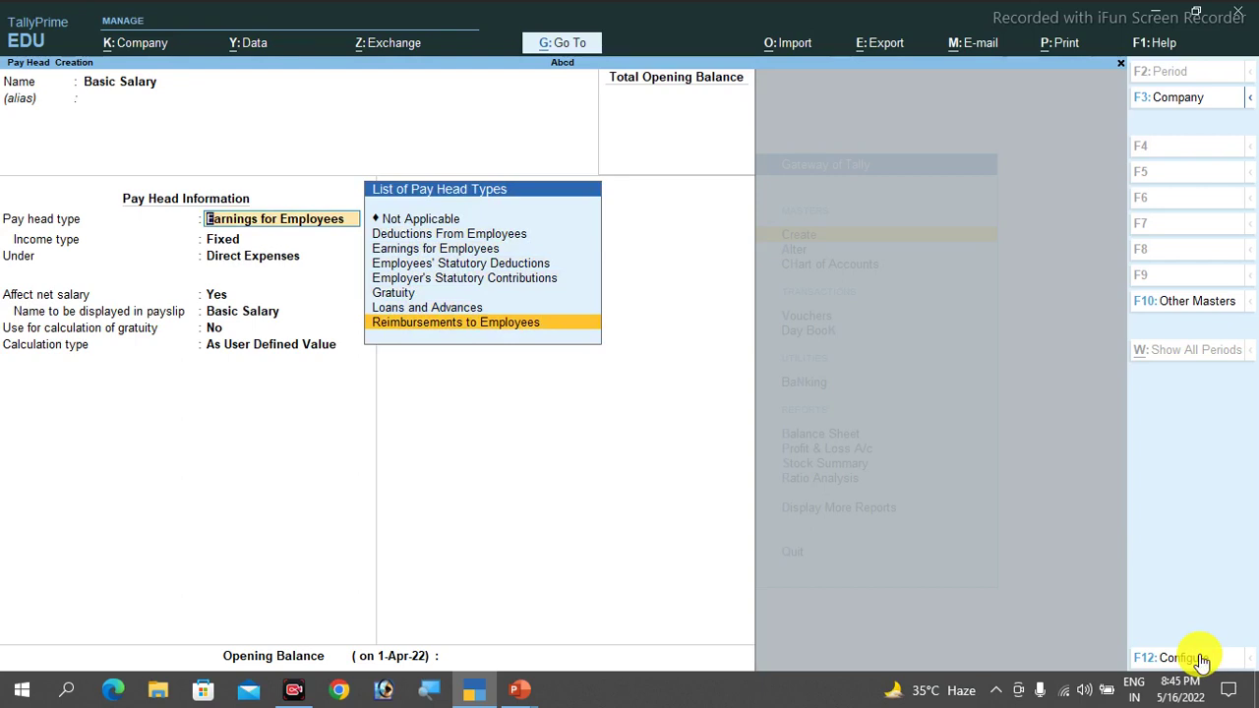
key("Up")
key("Up")
key("Up")
key("Up")
key("Up")
key("Up")
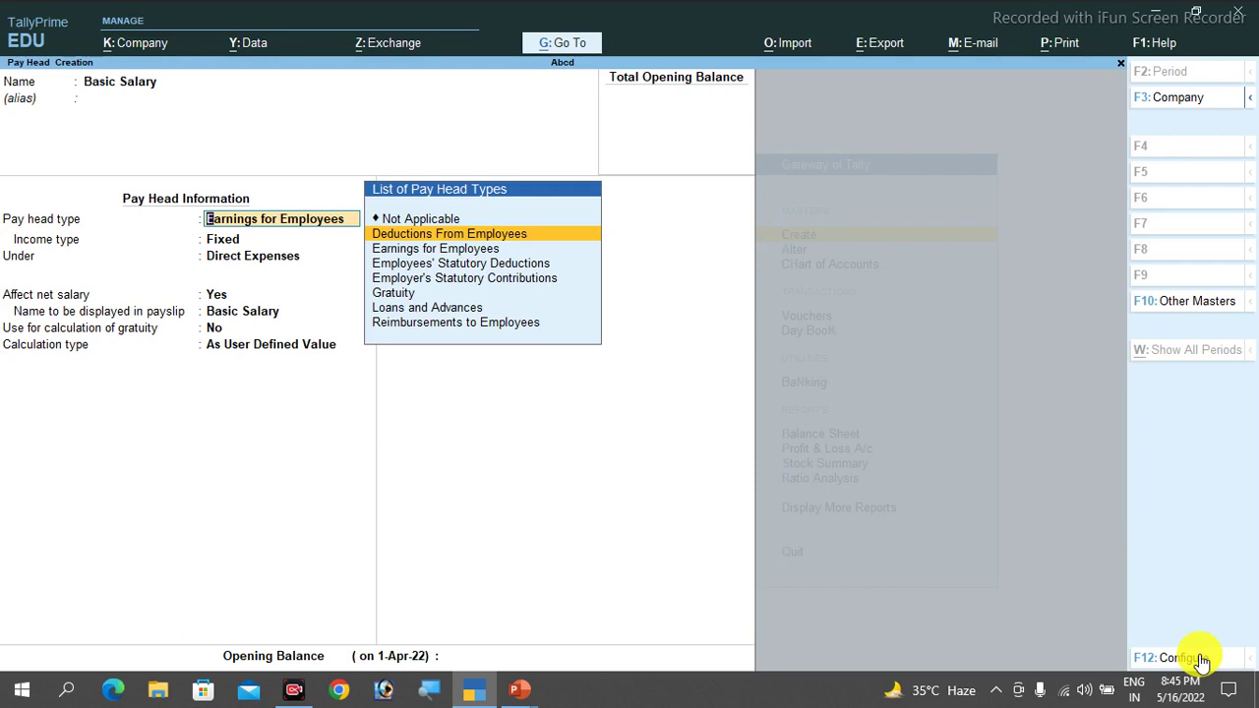
key("Down")
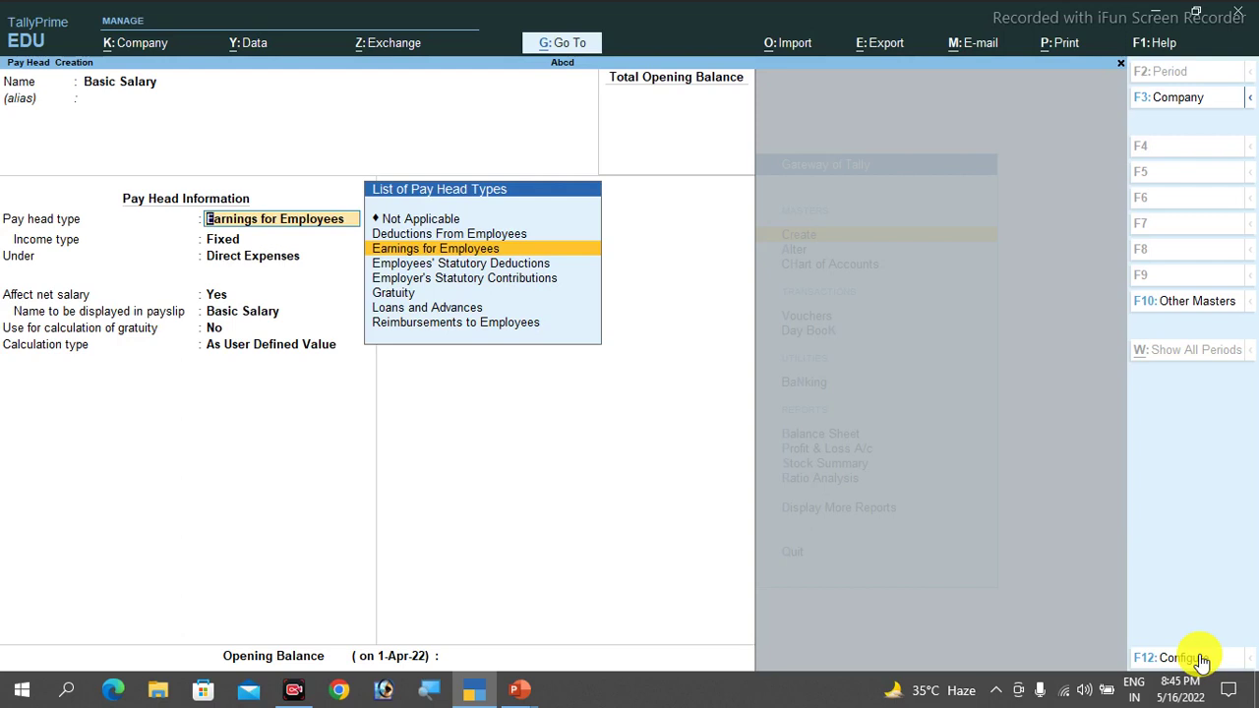
key("Down")
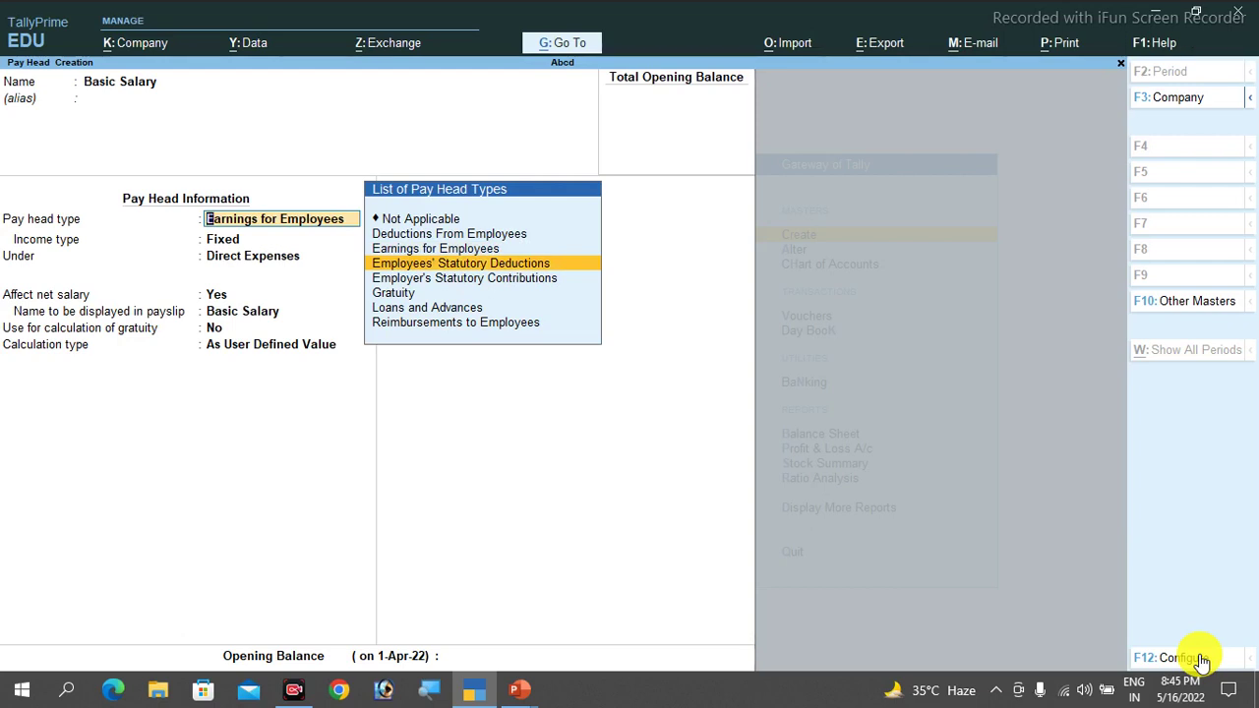
key("Down")
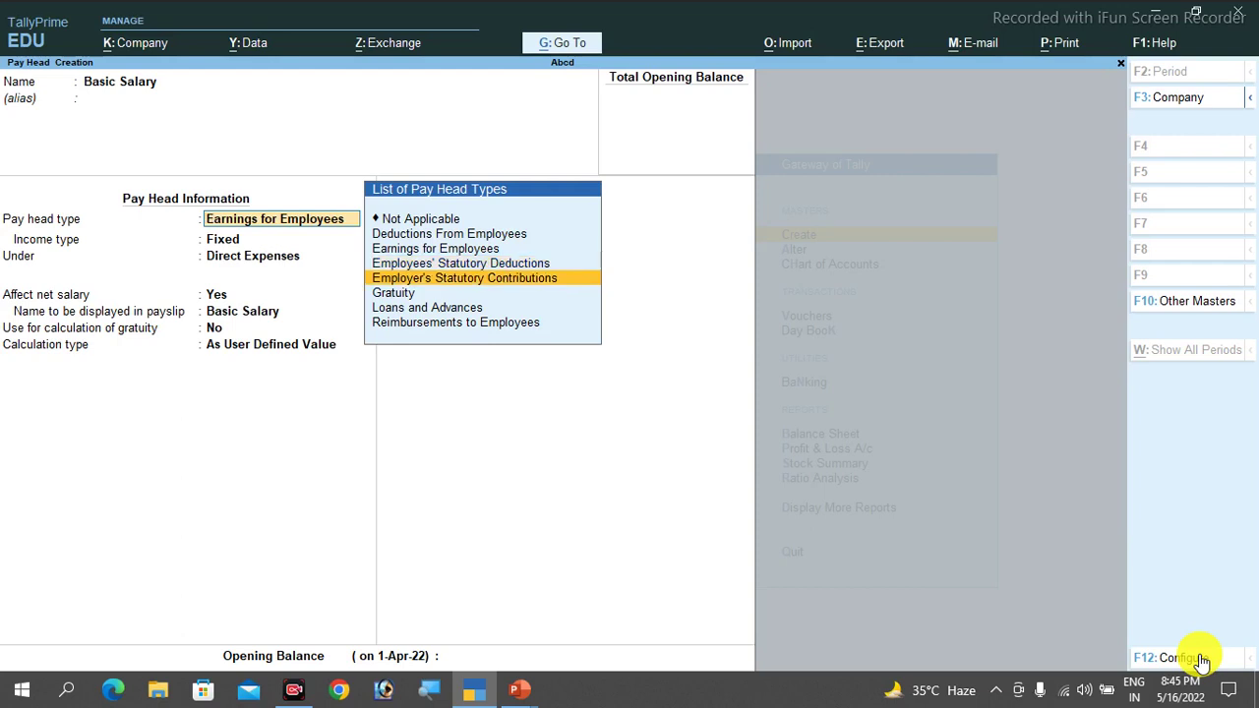
key("Down")
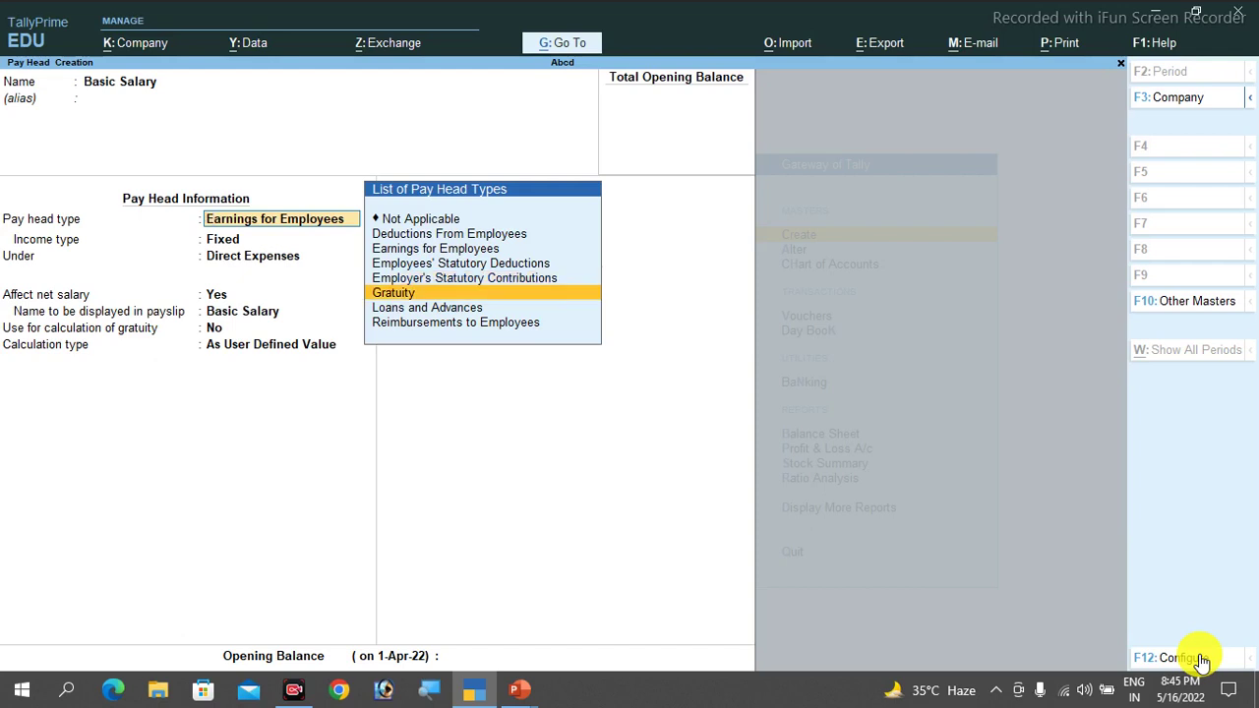
key("Down")
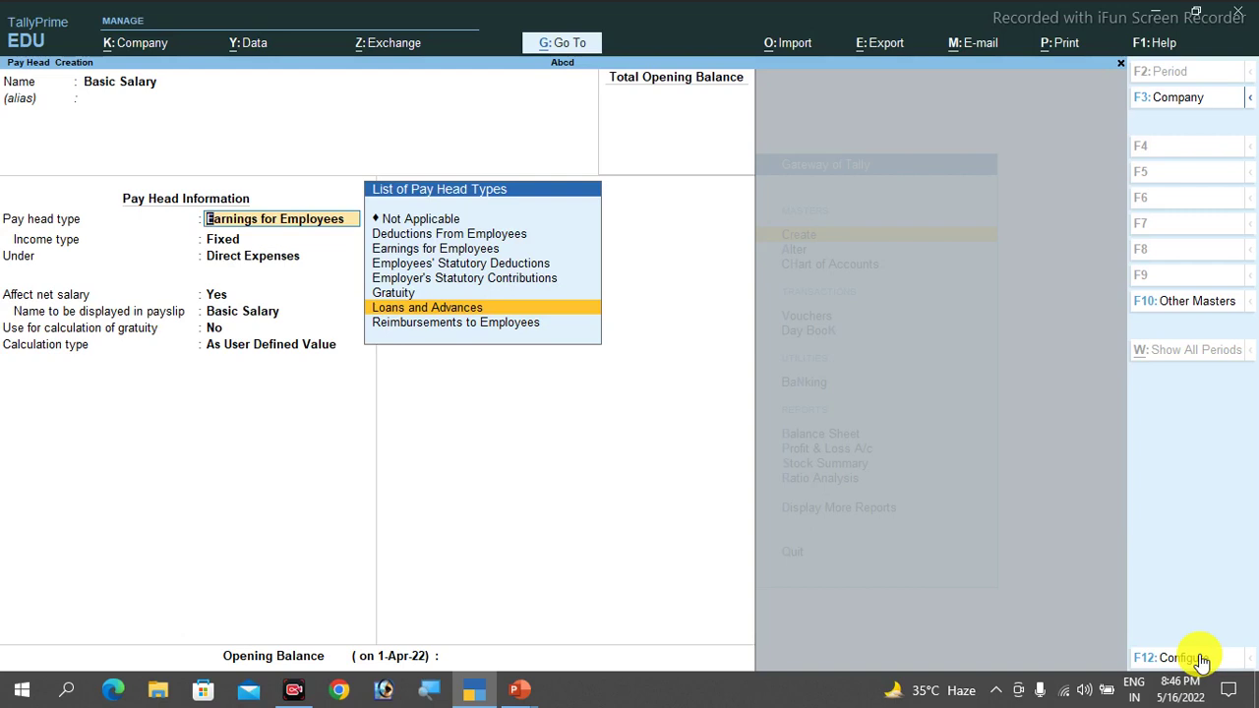
key("Down")
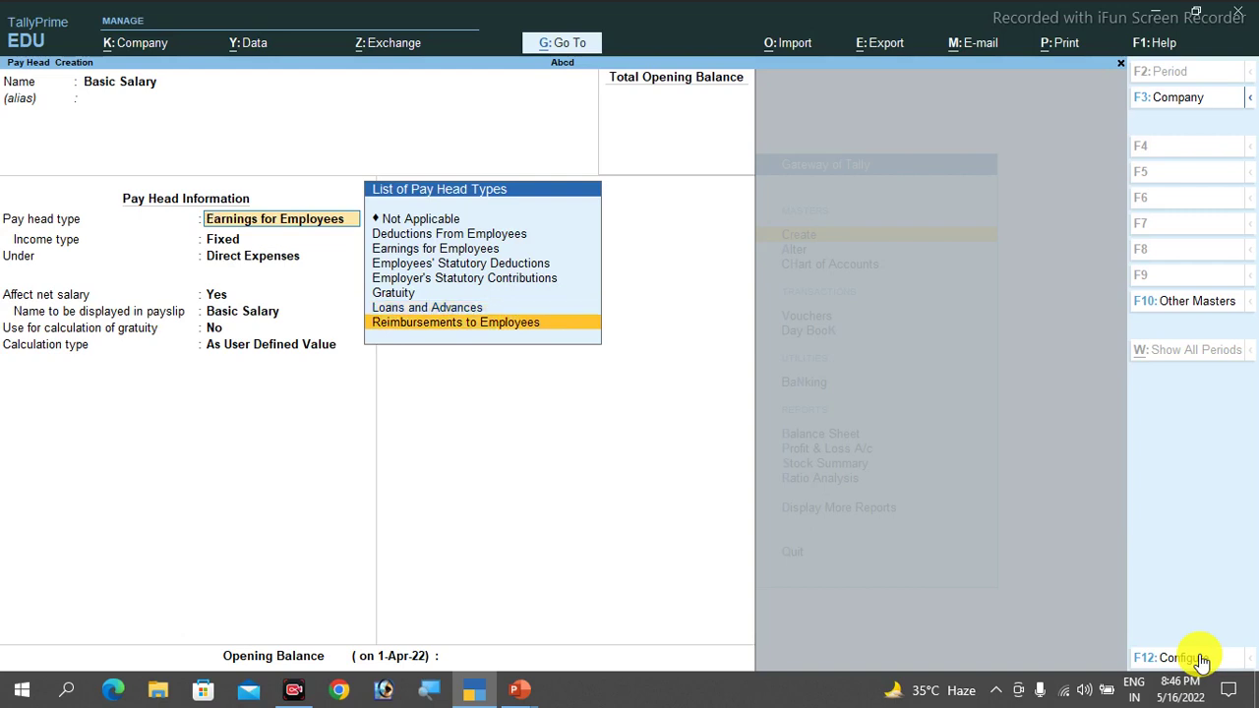
Set the Basic Salary pay head type to Earnings for Employees with Fixed as its income type.
key("Up")
key("Up")
key("Up")
key("Up")
key("Up")
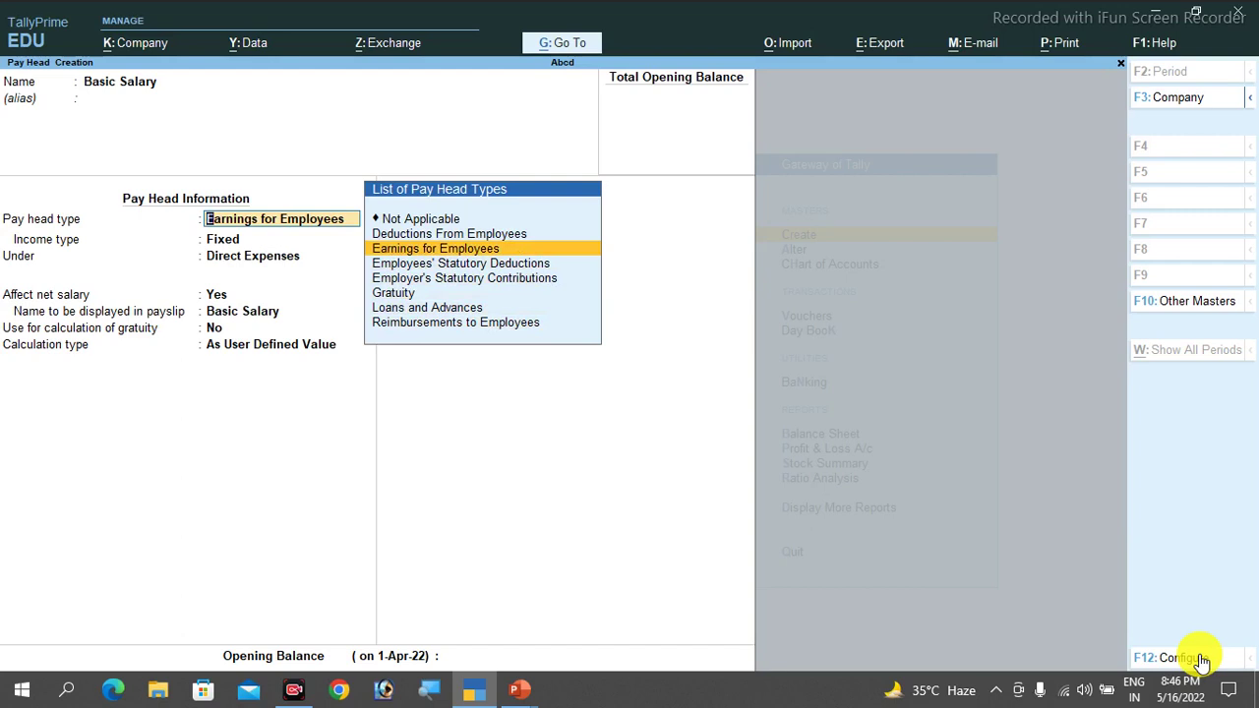
key("Return")
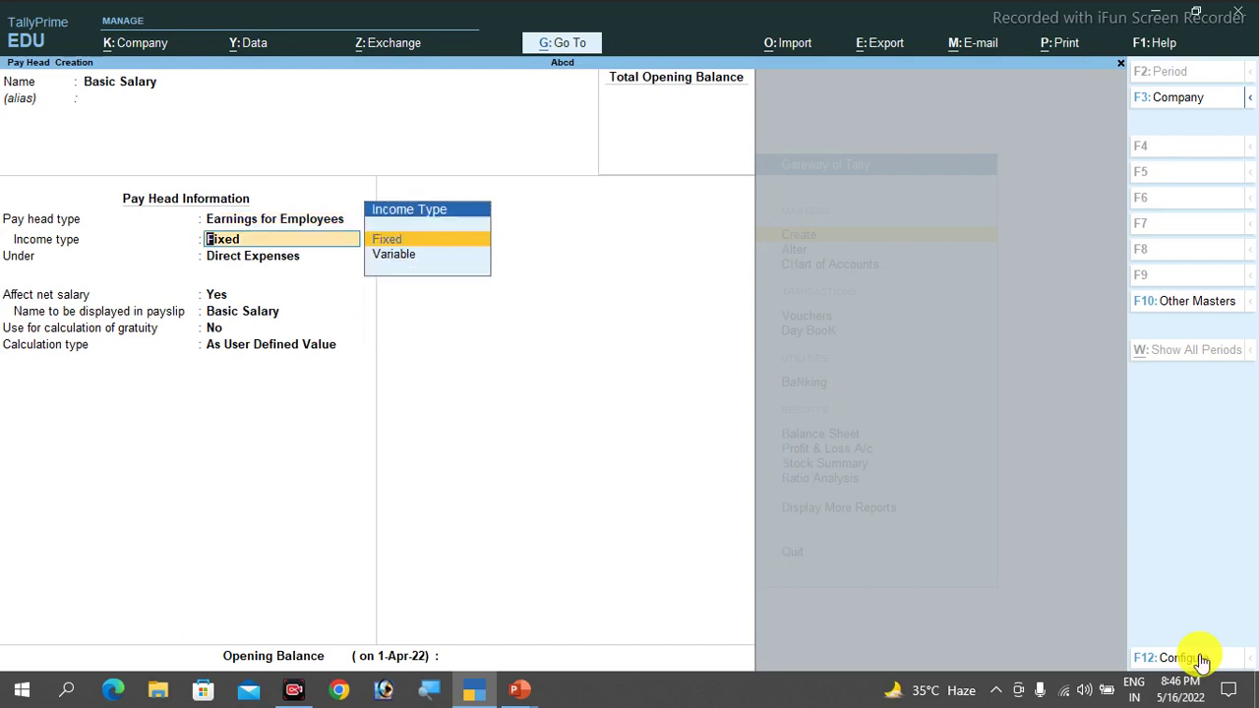
key("Return")
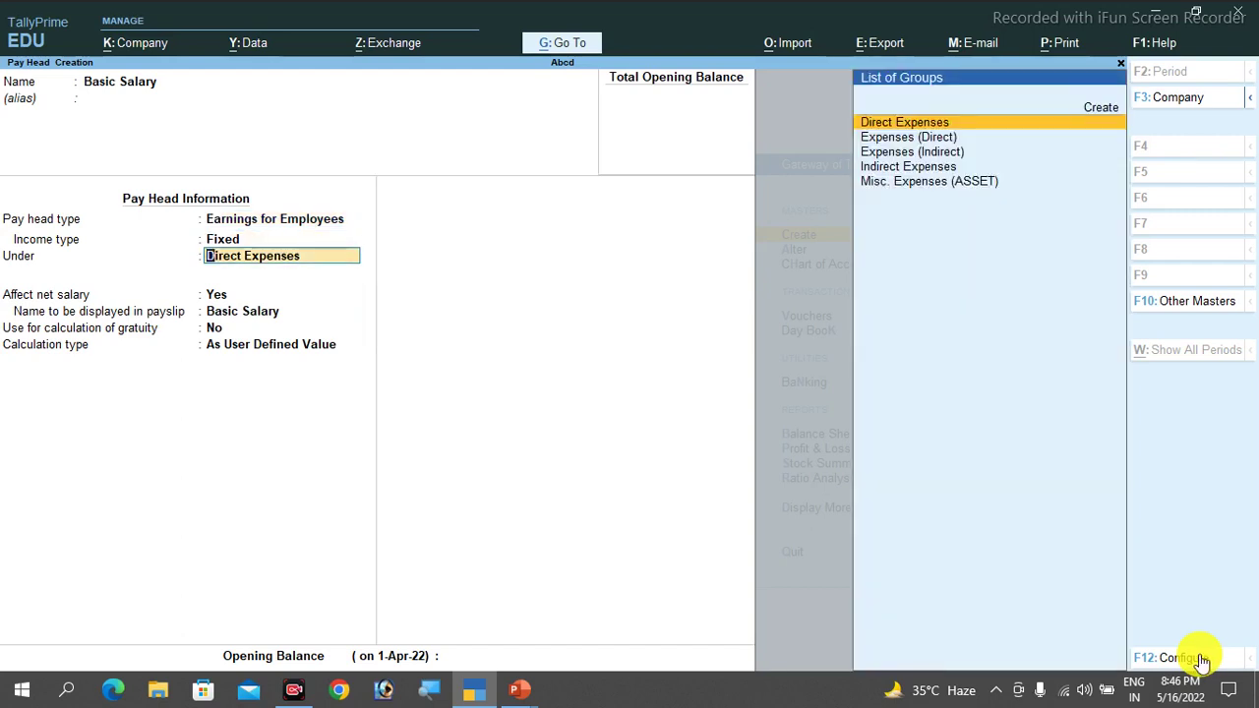
Place the Basic Salary pay head directly under the Indirect Expenses group and accept the net salary and payslip name settings.
key("Down")
key("Down")
key("Down")
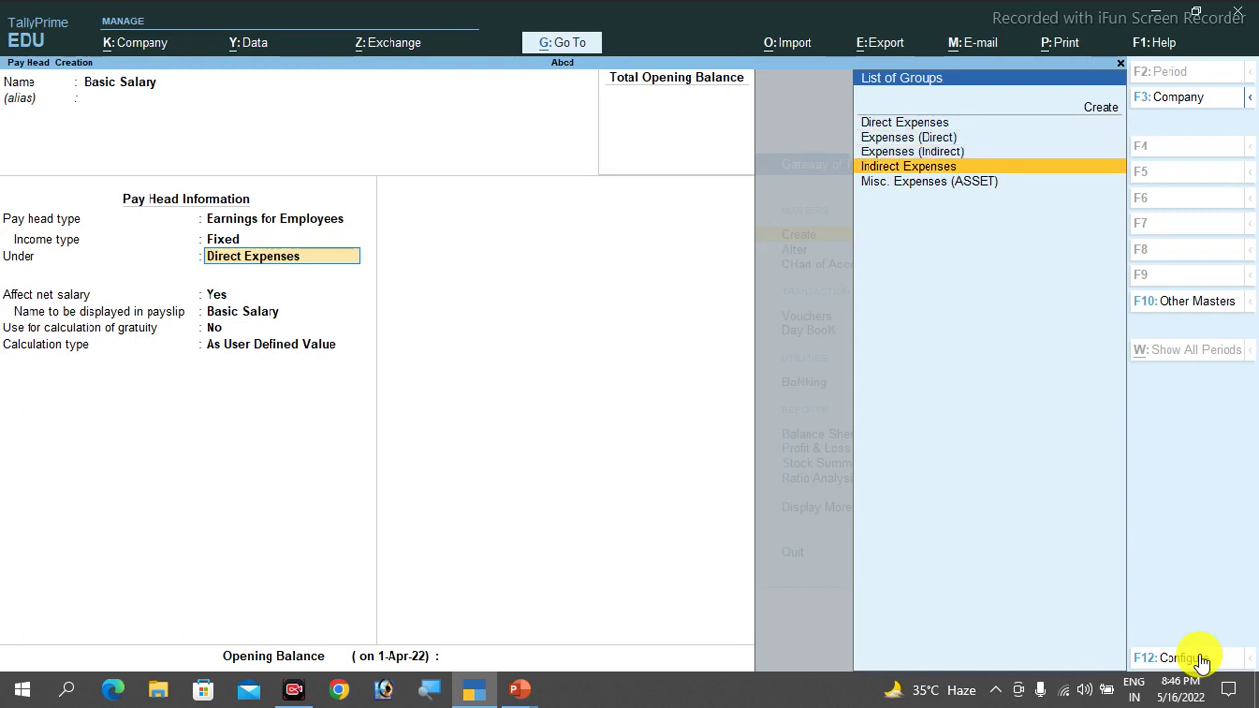
key("Up")
key("Up")
key("Up")
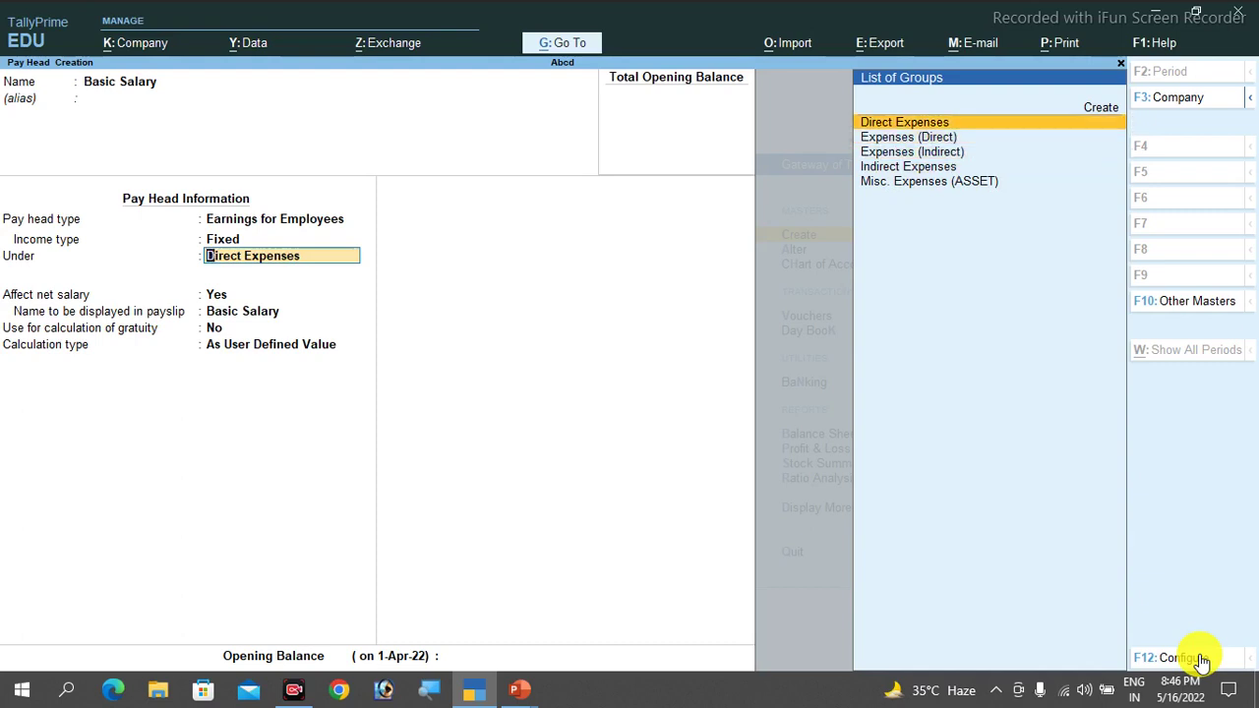
key("Down")
key("Down")
key("Down")
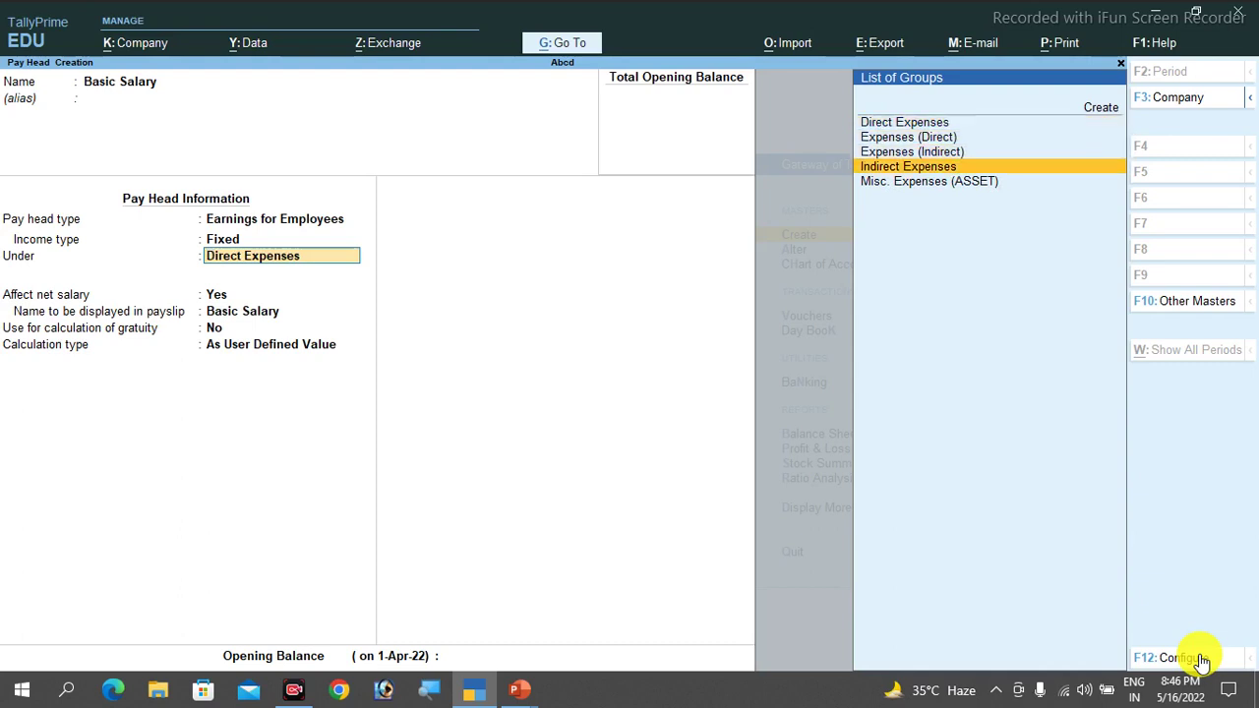
key("Return")
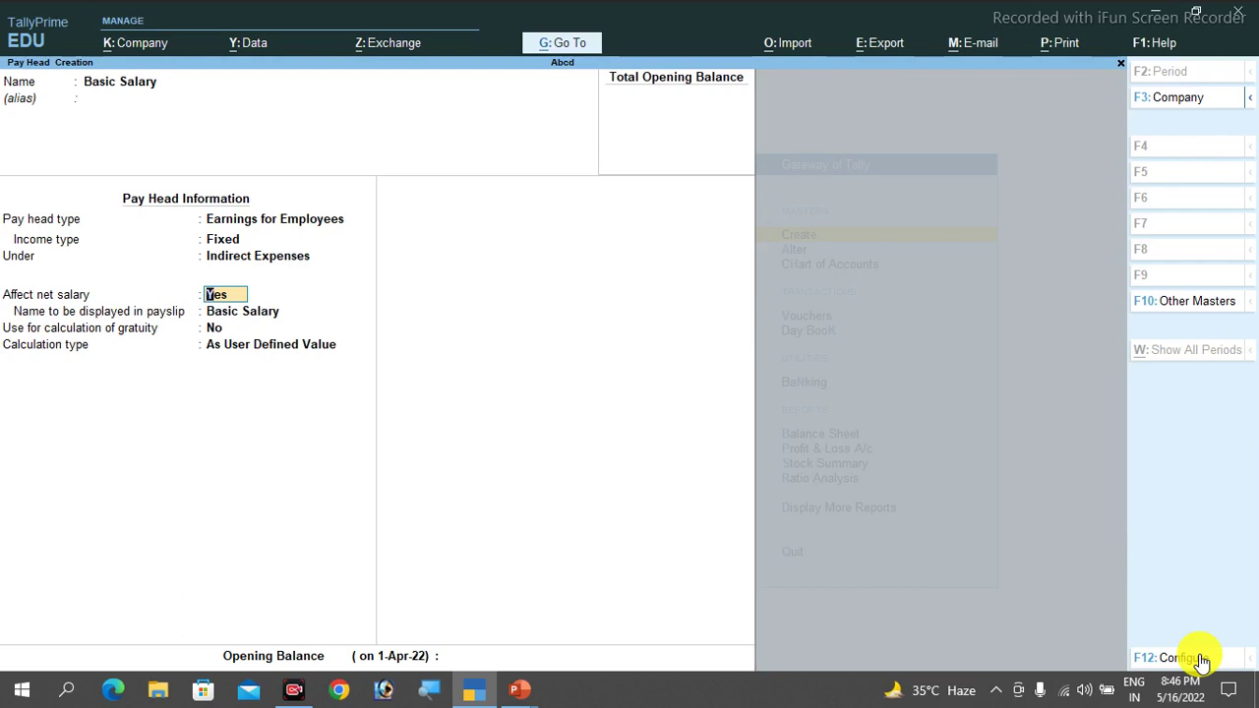
key("Return")
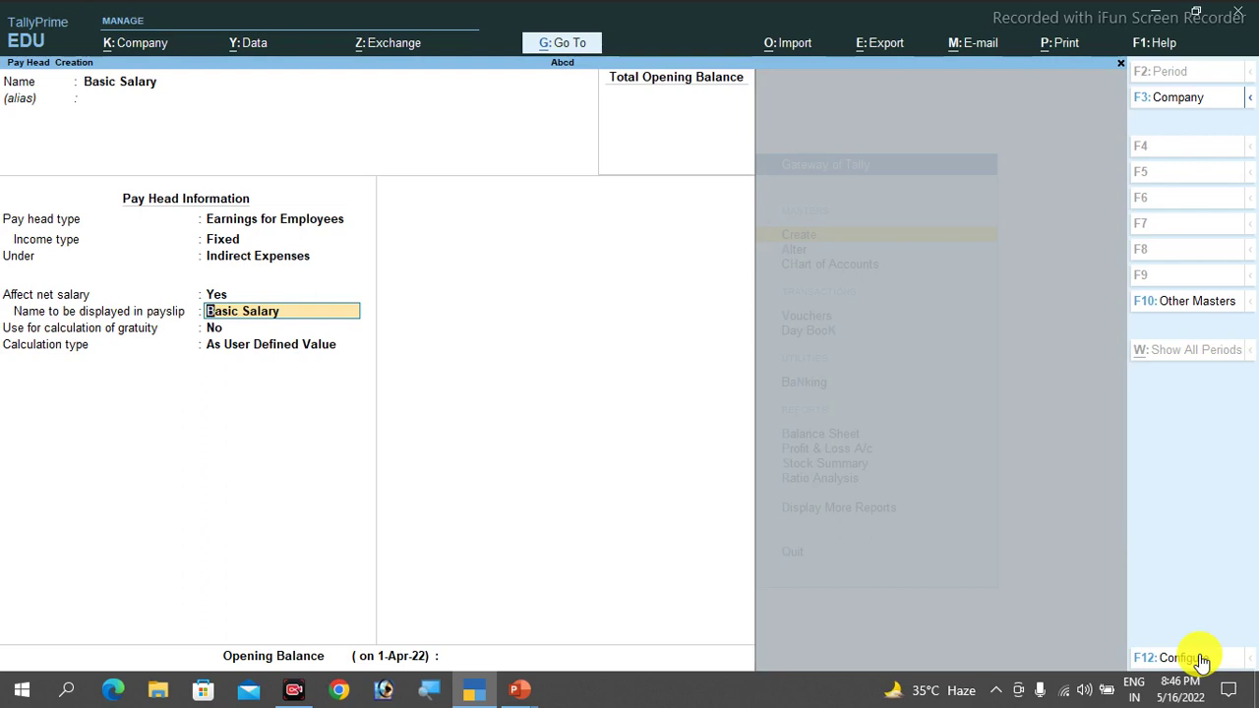
key("Return")
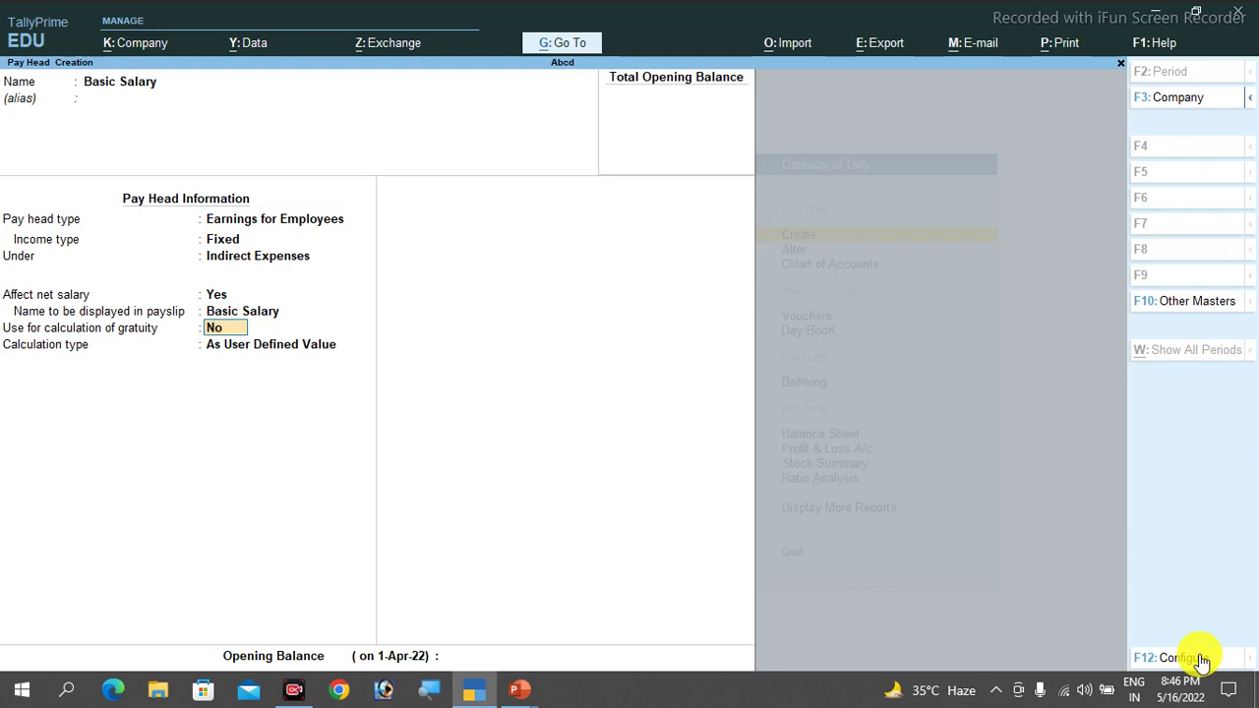
Go back to the pay head's Under field and start creating a new group named Salary from it.
key("Up")
key("Up")
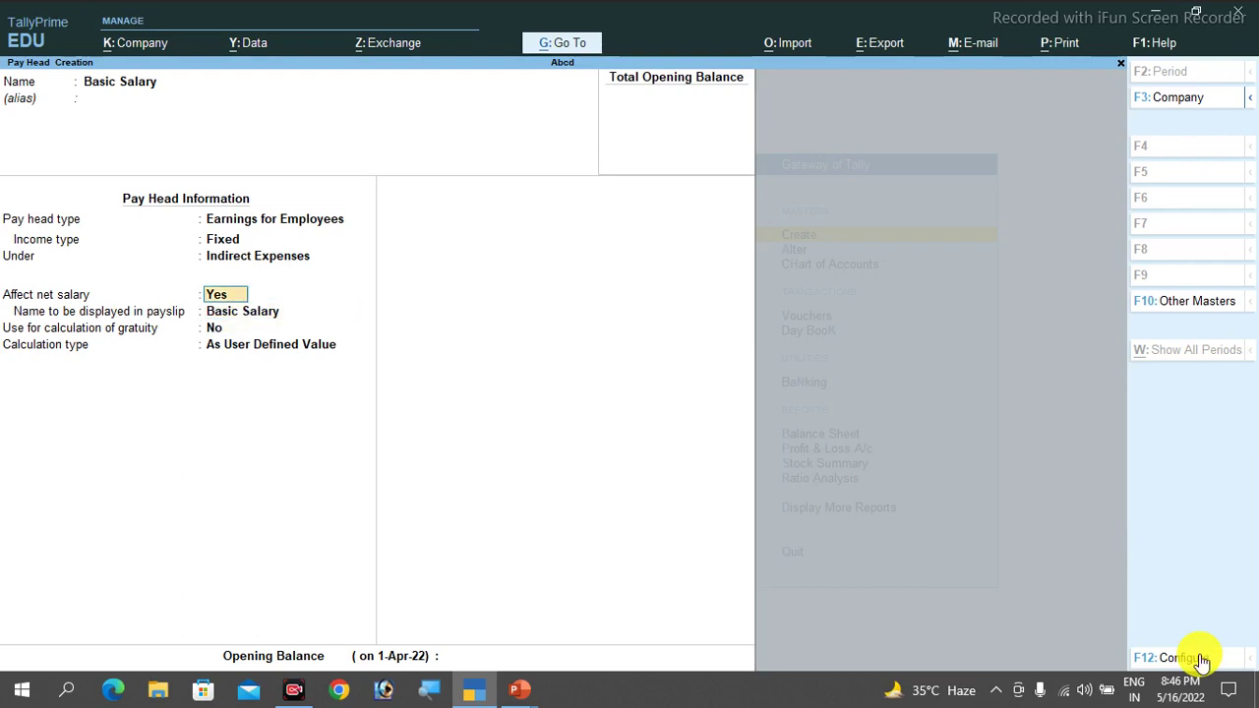
key("Up")
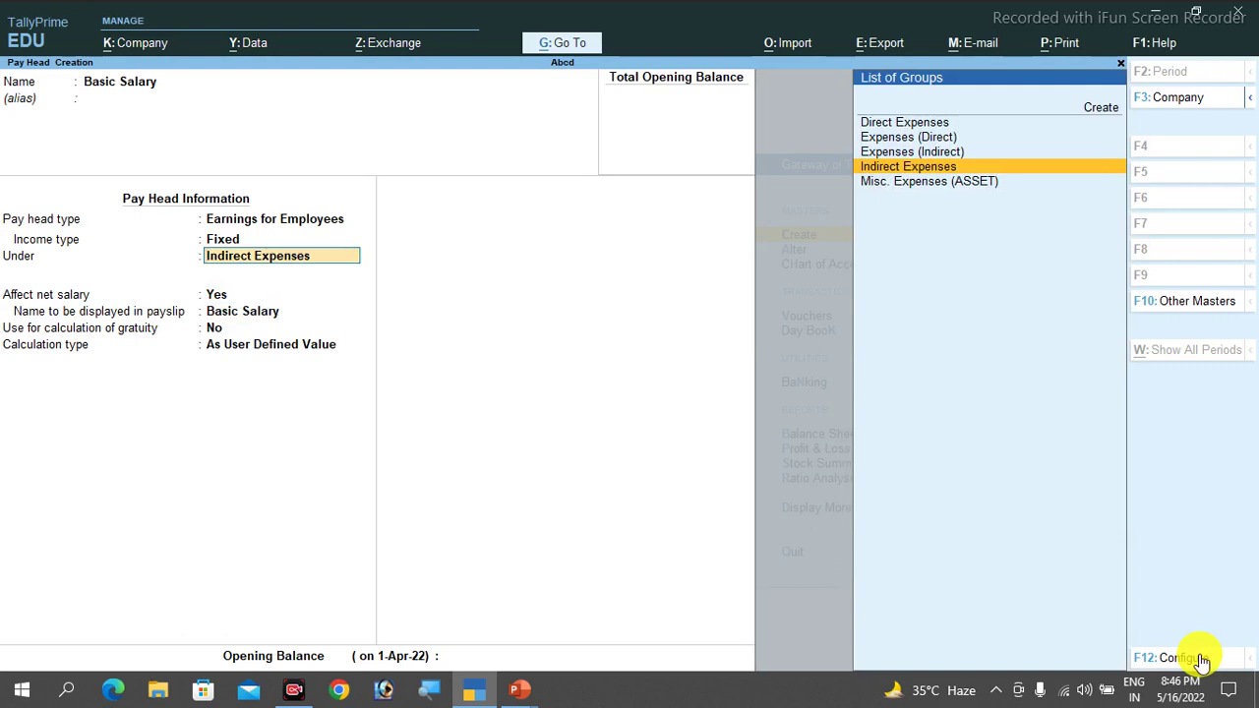
key("Up")
key("Up")
key("Up")
key("Up")
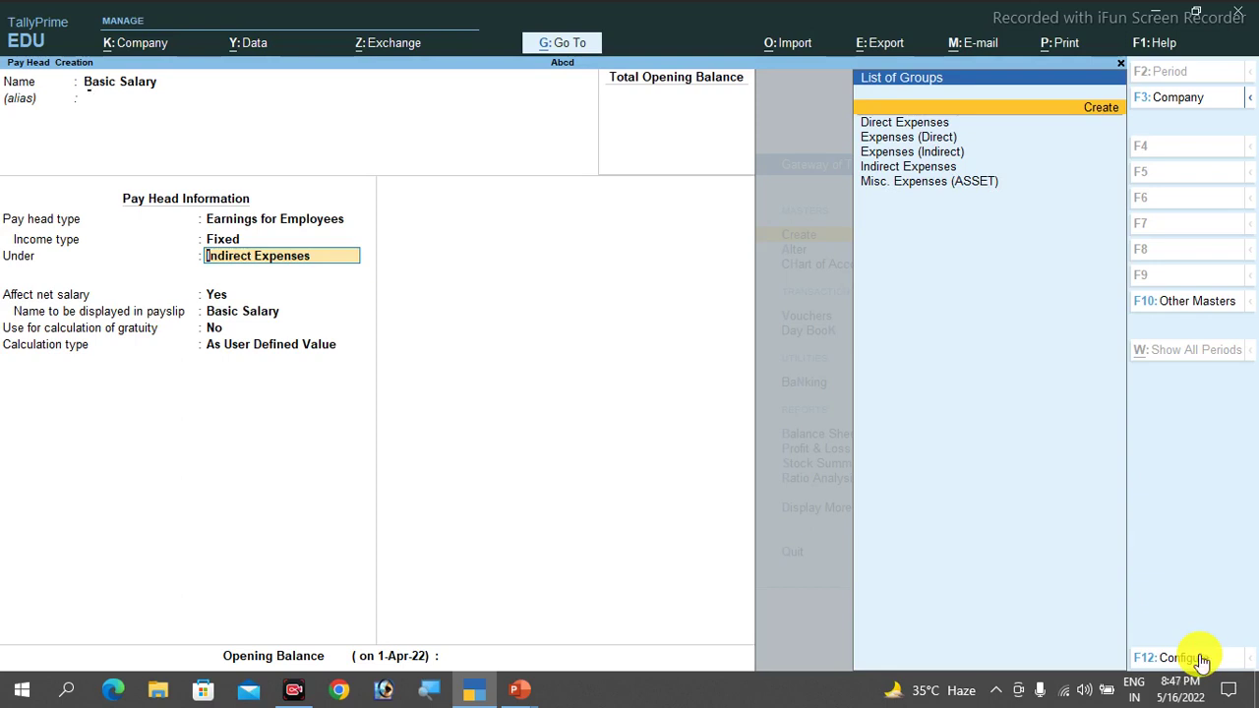
key("Return")
type("Salary")
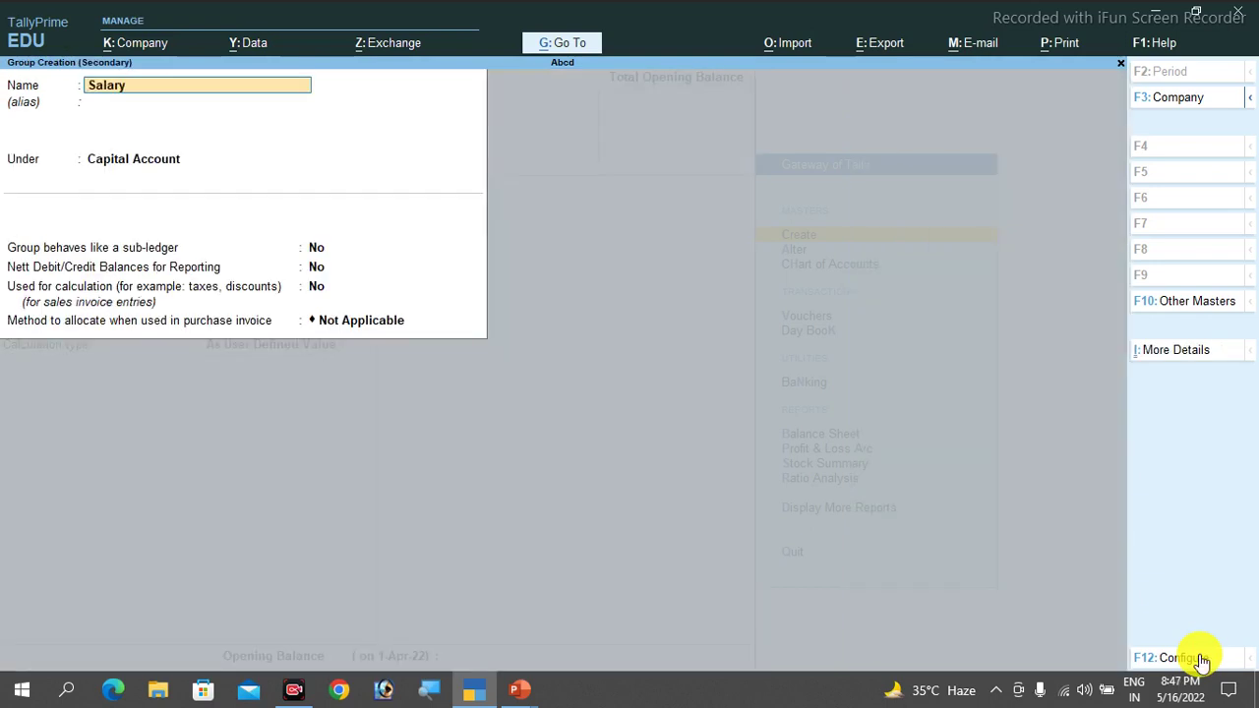
key("Return")
key("Return")
Place the Salary group under Indirect Expenses and save it with its other options at No and the allocation method Not Applicable.
type("Ind")
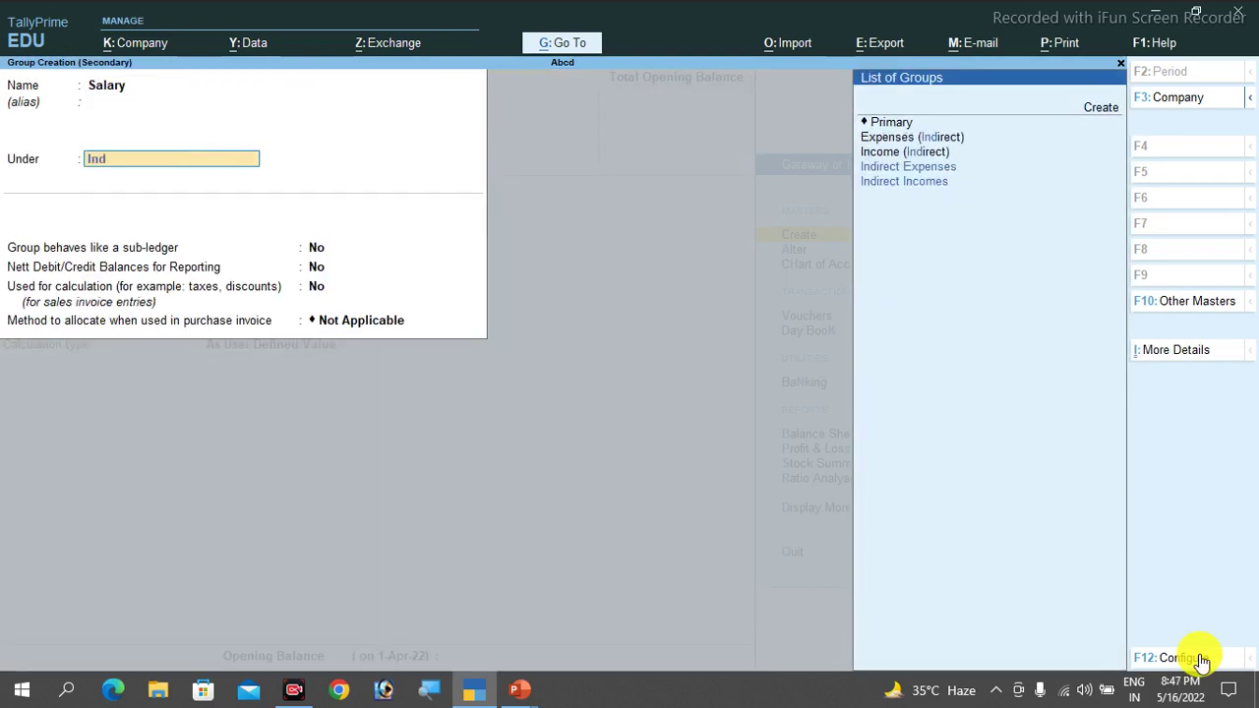
key("Down")
key("Up")
key("Return")
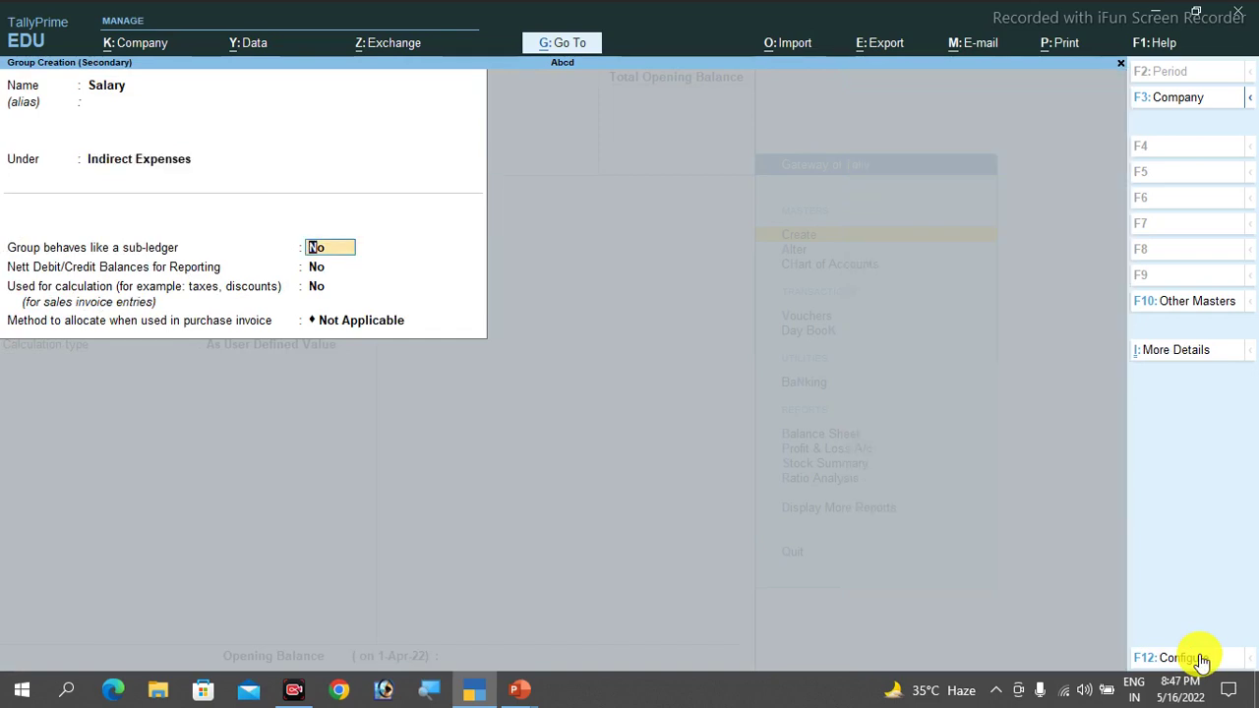
key("Return")
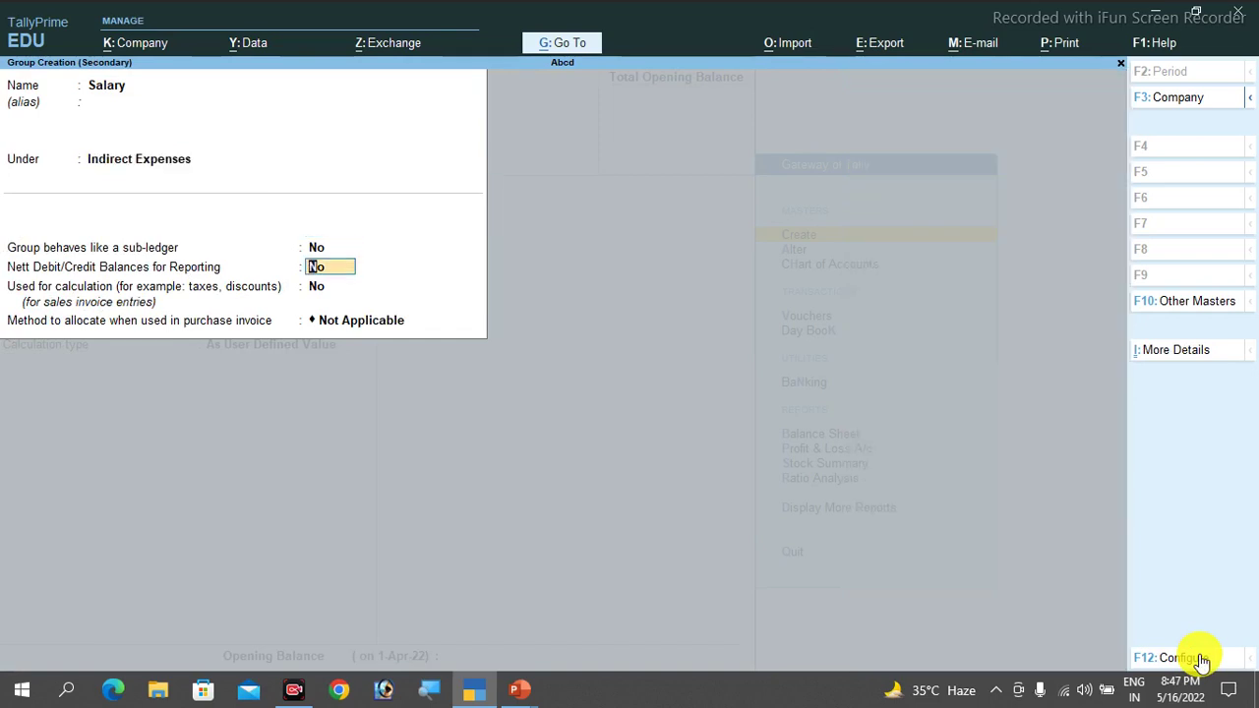
key("Return")
key("Return")
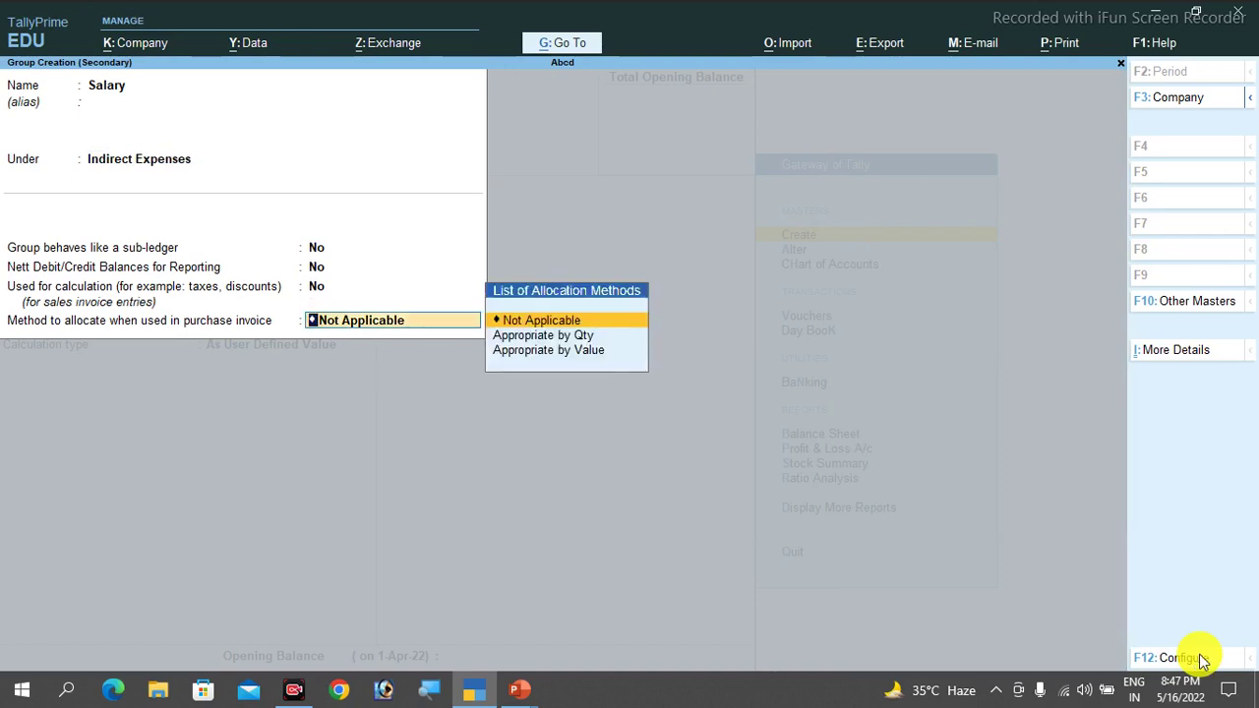
key("Return")
key("Return")
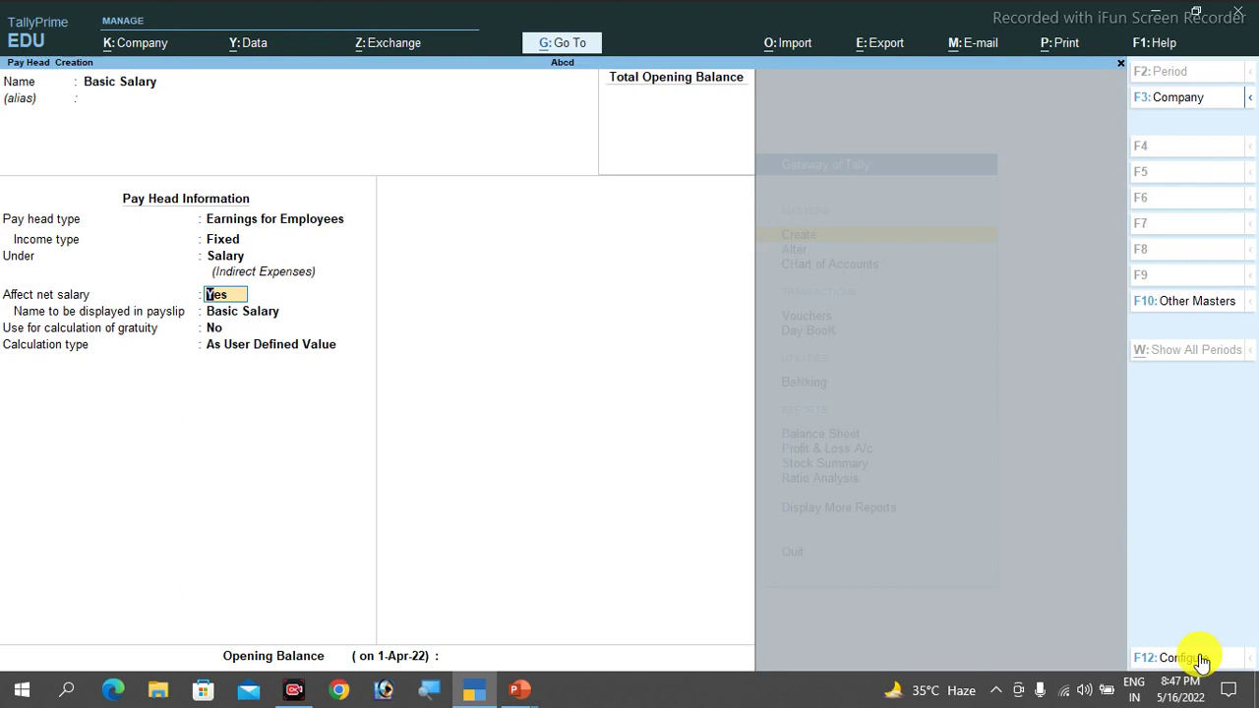
Accept Yes for affecting net salary, Basic Salary as the payslip name and No for gratuity calculation.
key("BackSpace")
key("Return")
key("Return")
key("Return")
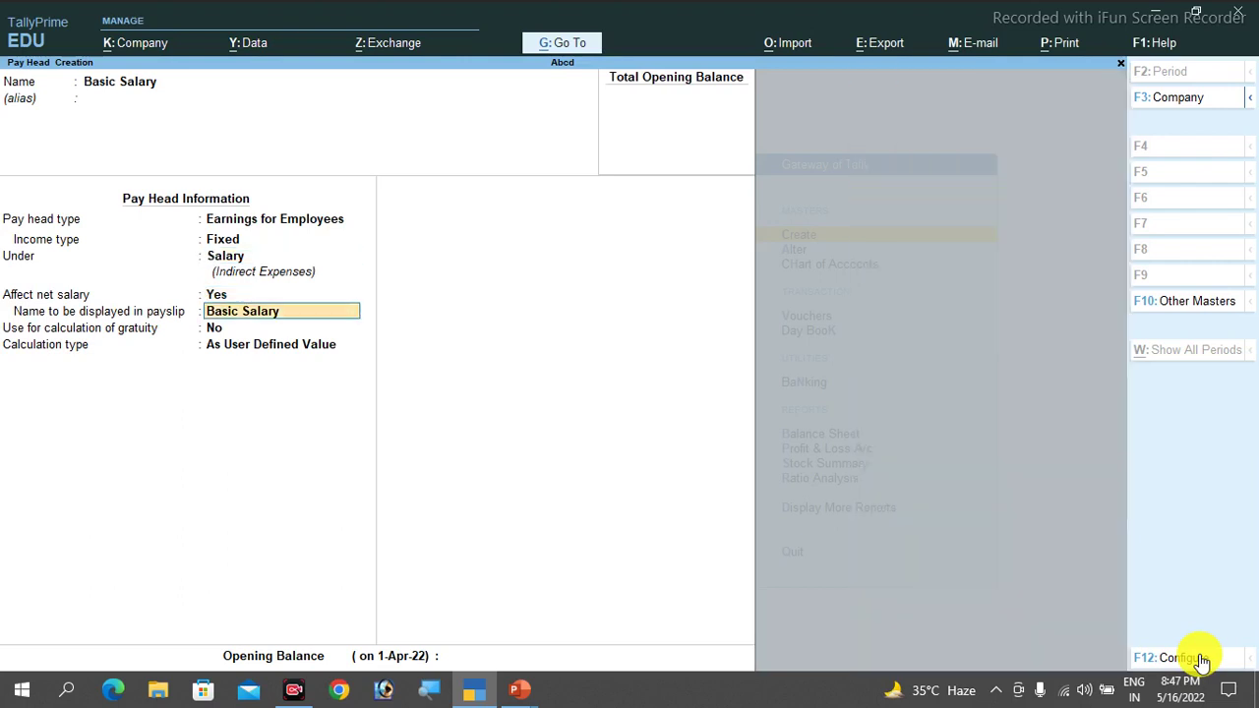
key("Return")
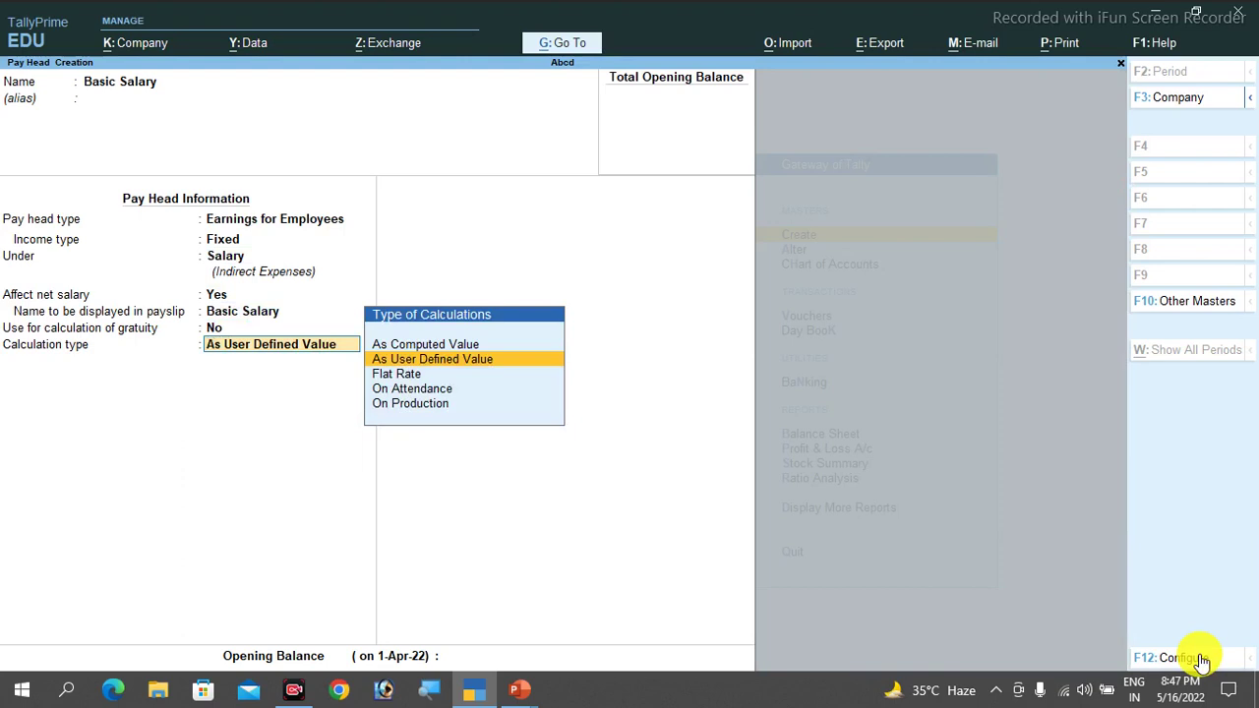
Set the Basic Salary calculation type to On Attendance, with Present as the attendance/leave with pay.
key("Up")
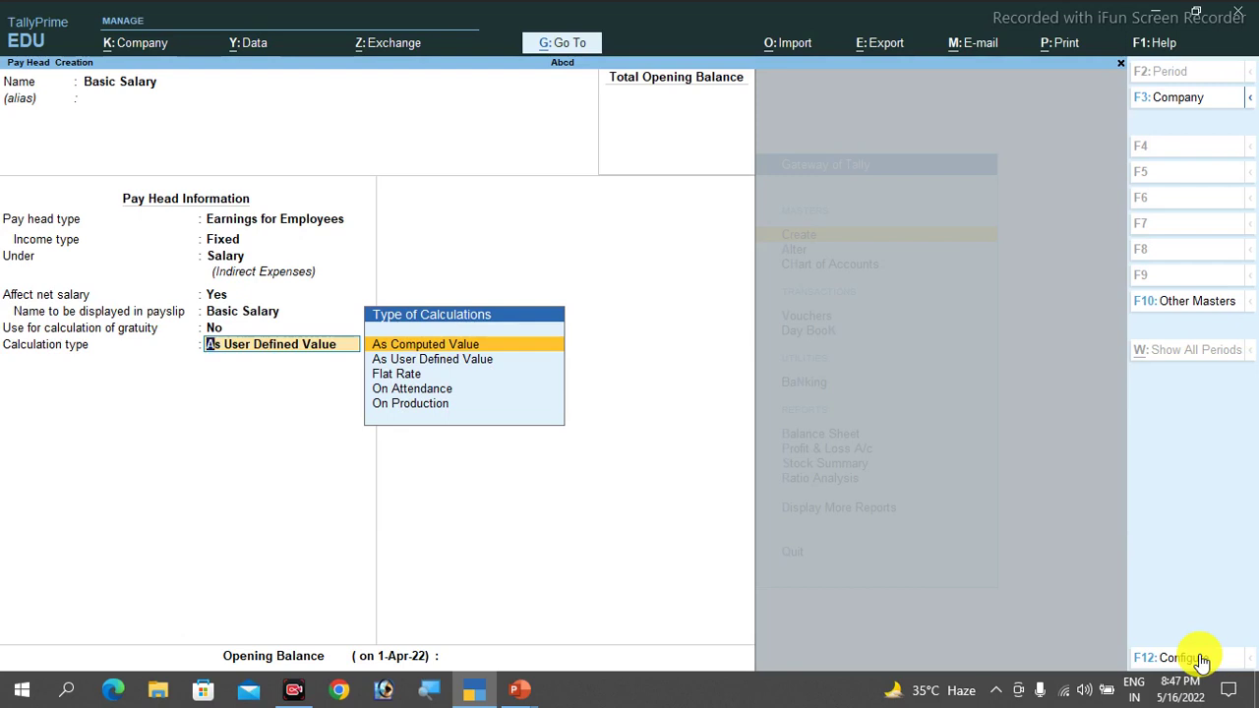
key("Down")
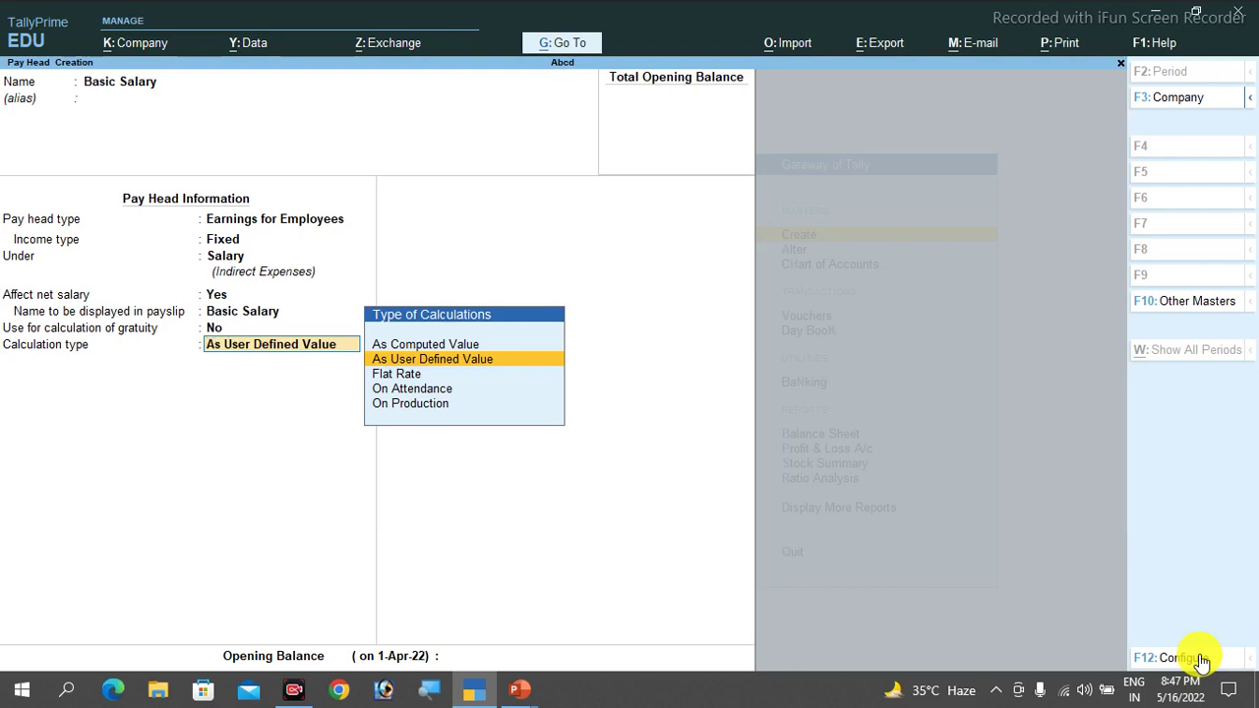
key("Down")
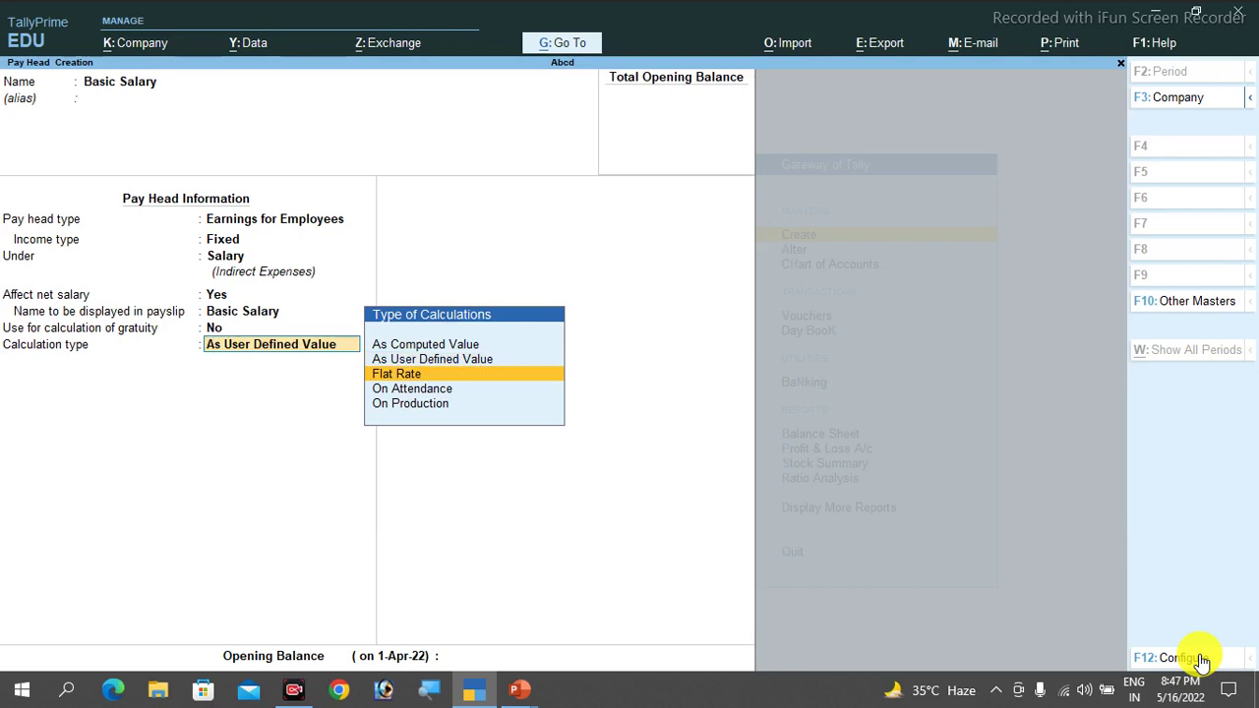
key("Down")
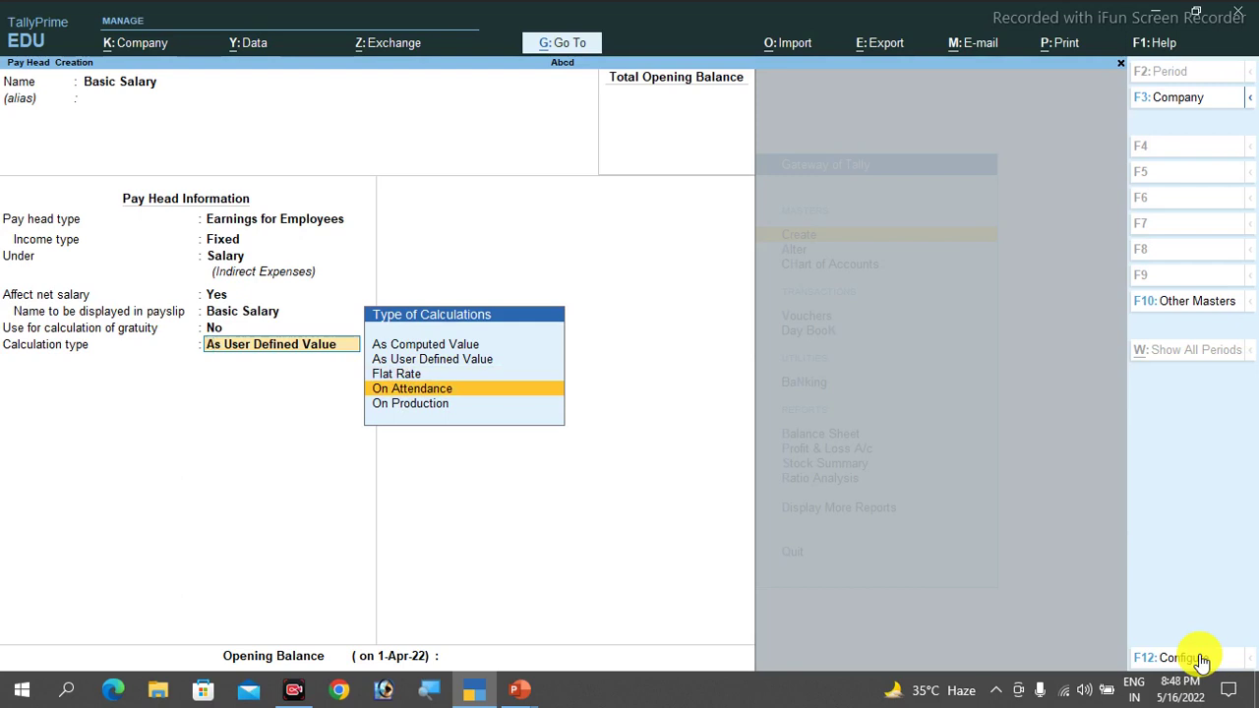
key("Down")
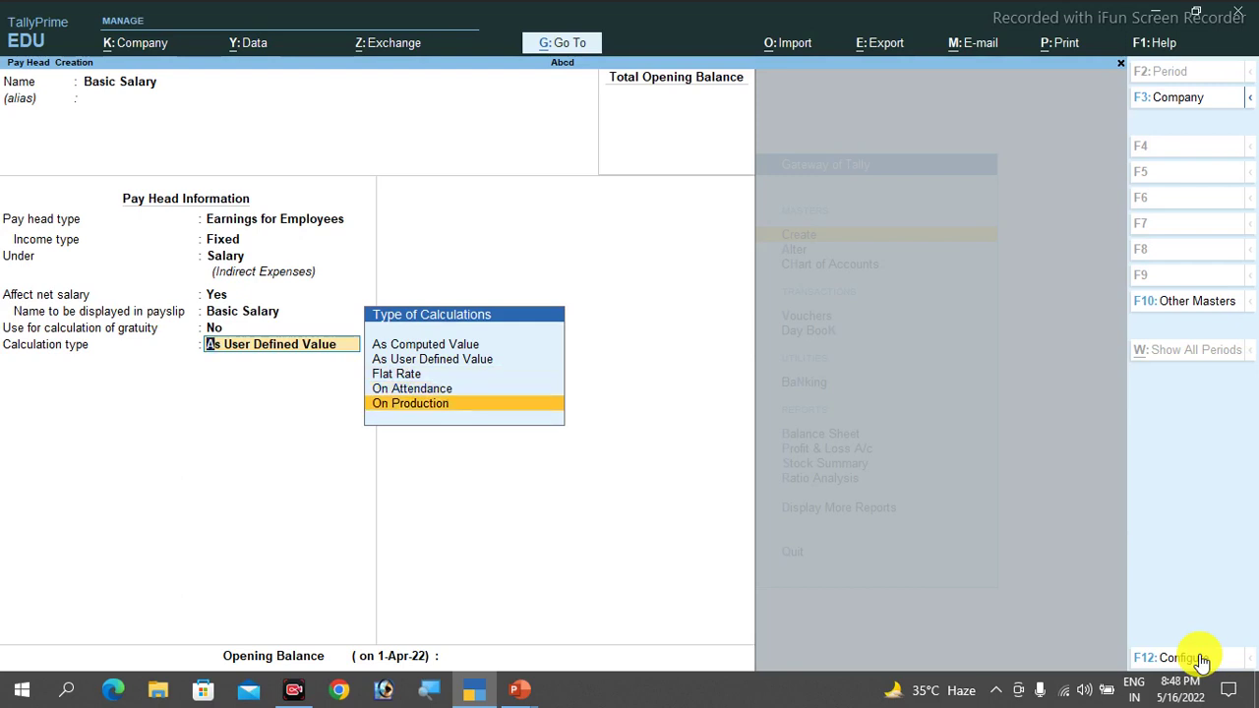
key("Up")
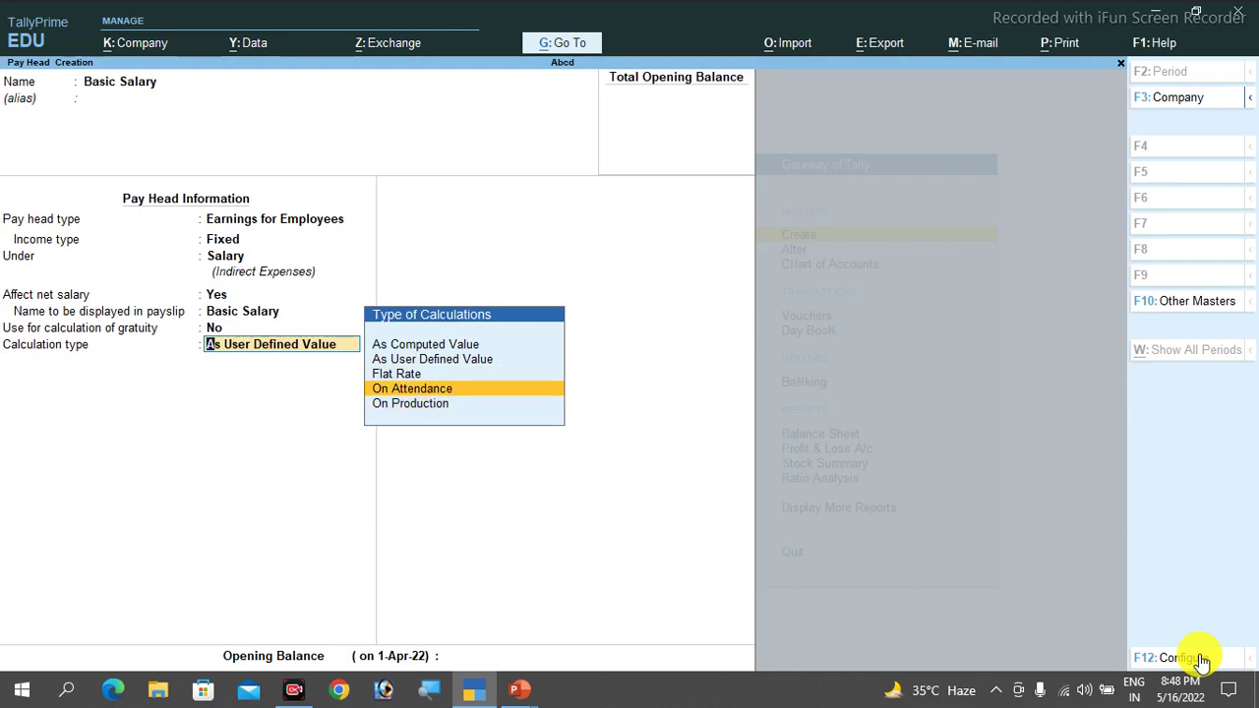
key("Return")
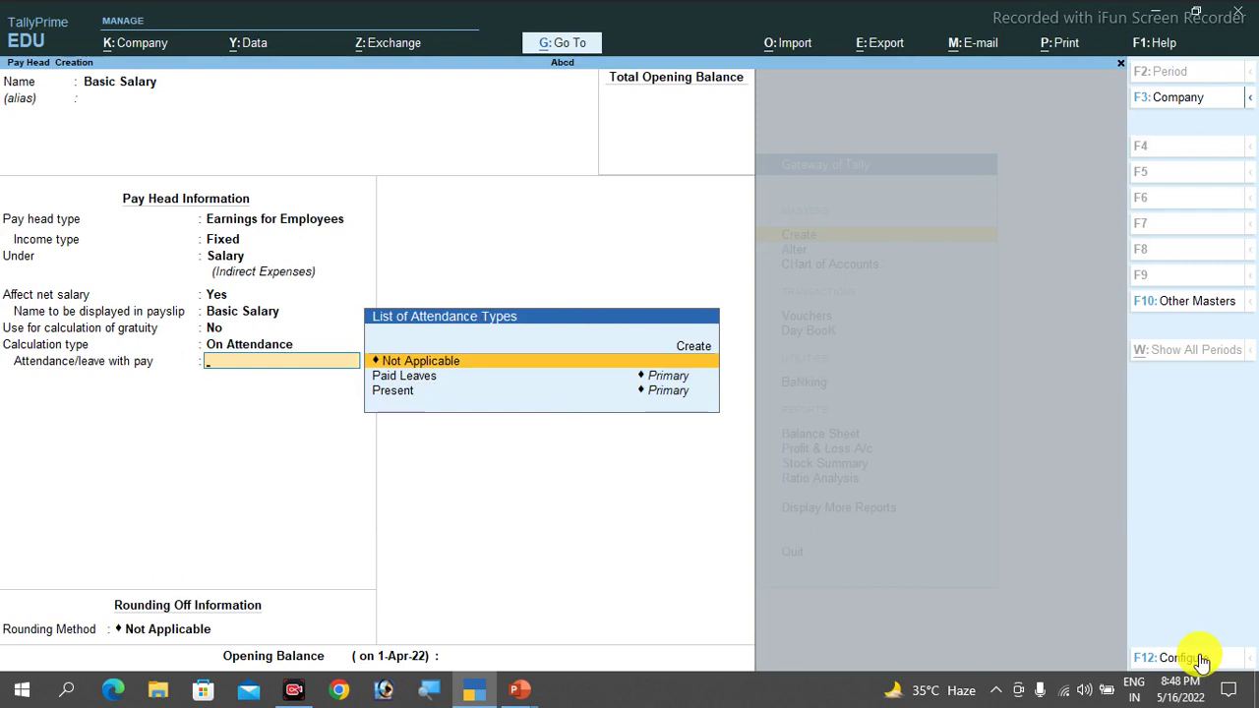
key("Down")
key("Down")
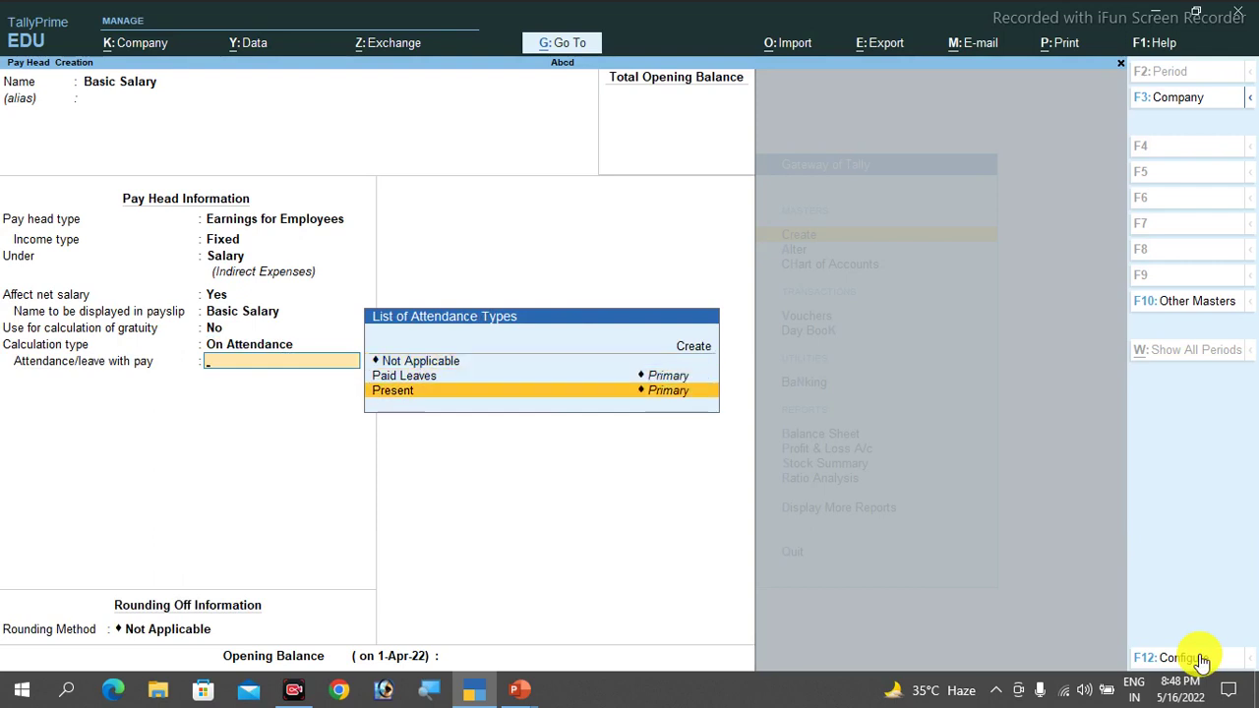
key("Return")
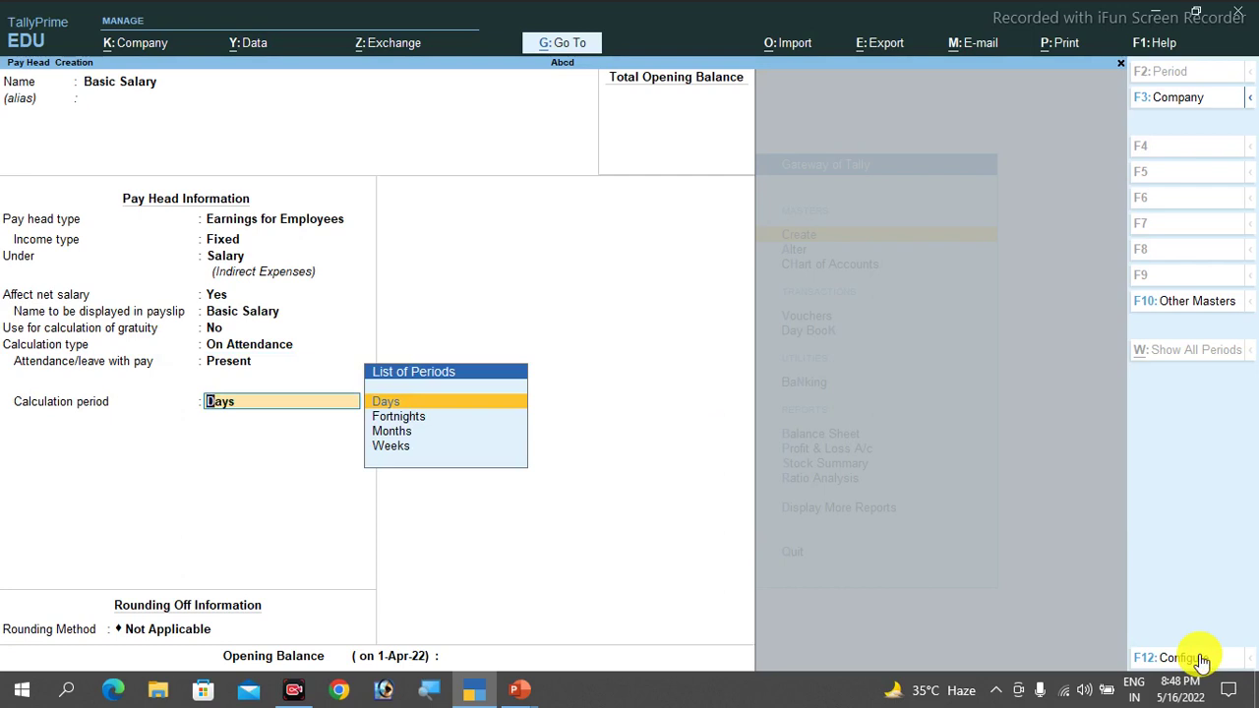
Set the calculation period of the Basic Salary pay head to Months.
key("Down")
key("Down")
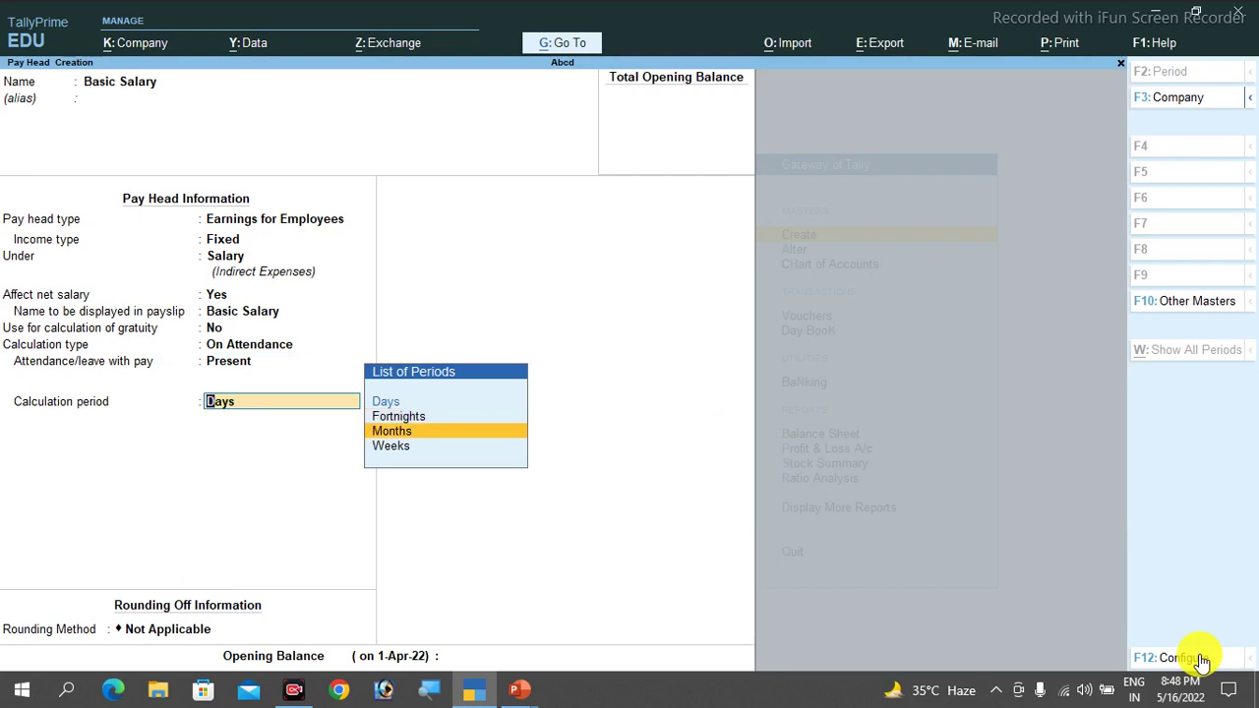
key("Down")
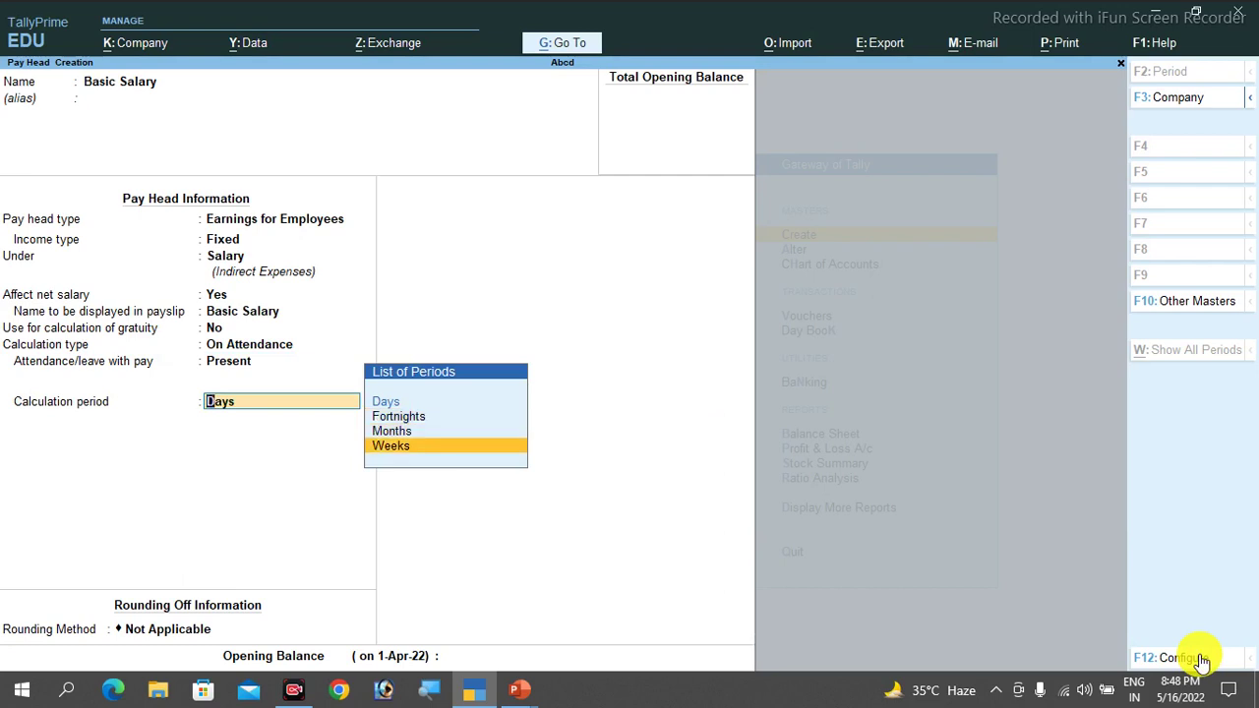
key("Up")
key("Up")
key("Up")
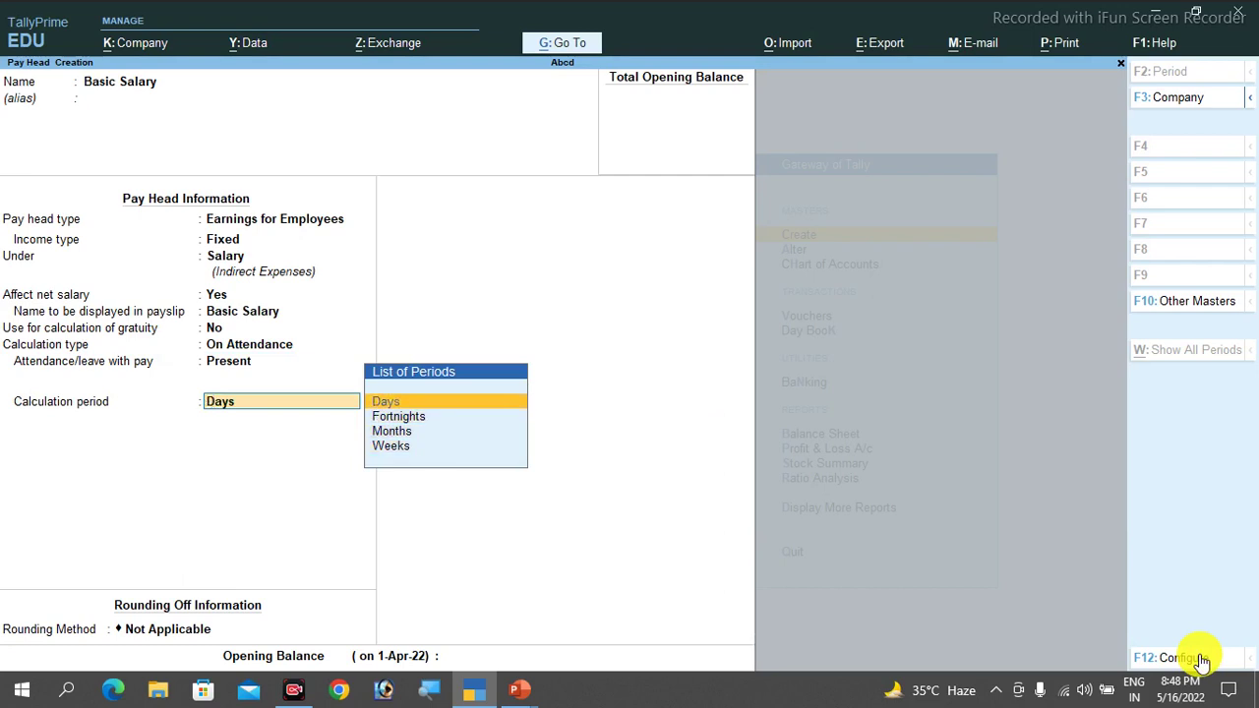
key("Down")
key("Down")
key("Down")
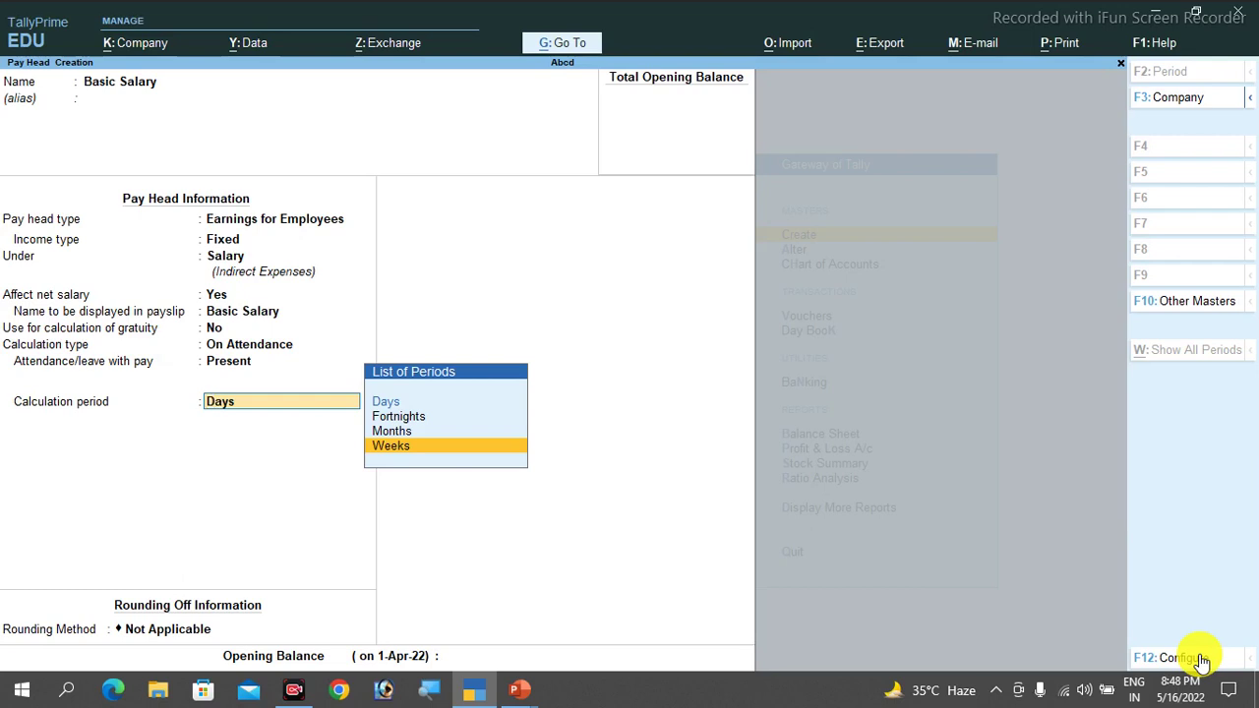
key("Up")
key("Return")
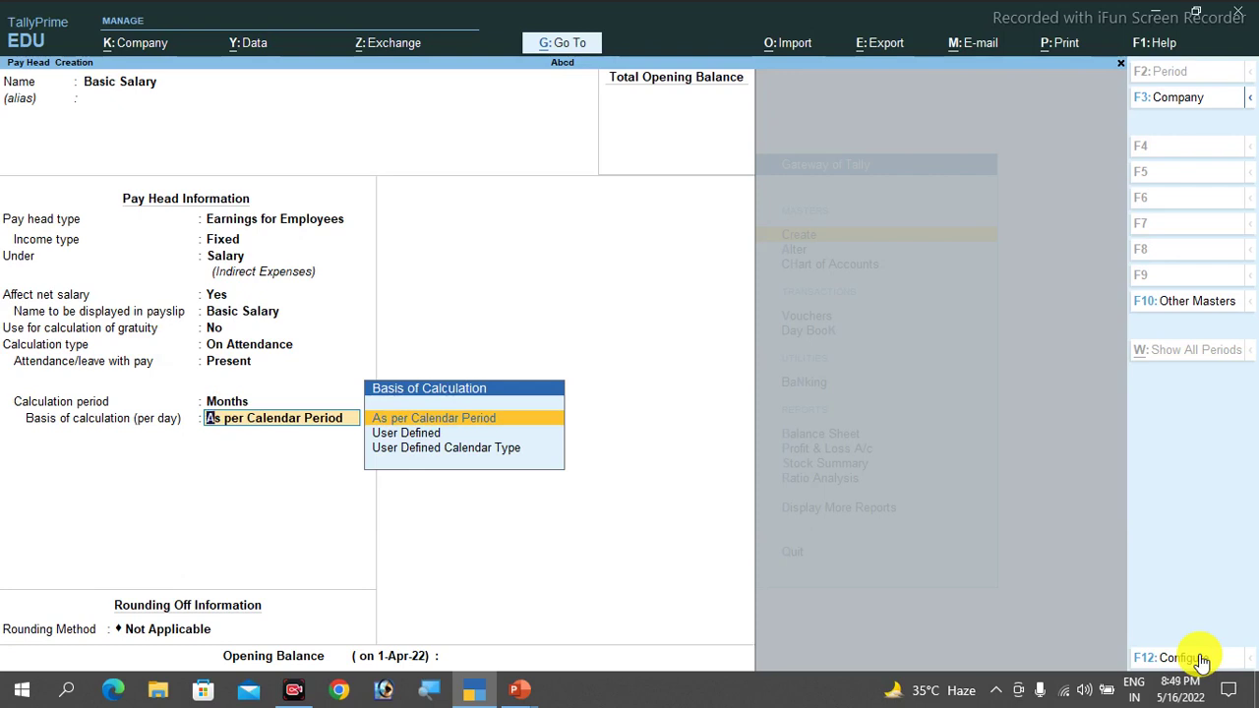
Try User Defined and User Defined Calendar Type as the per-day basis of calculation for Basic Salary.
key("Down")
key("Return")
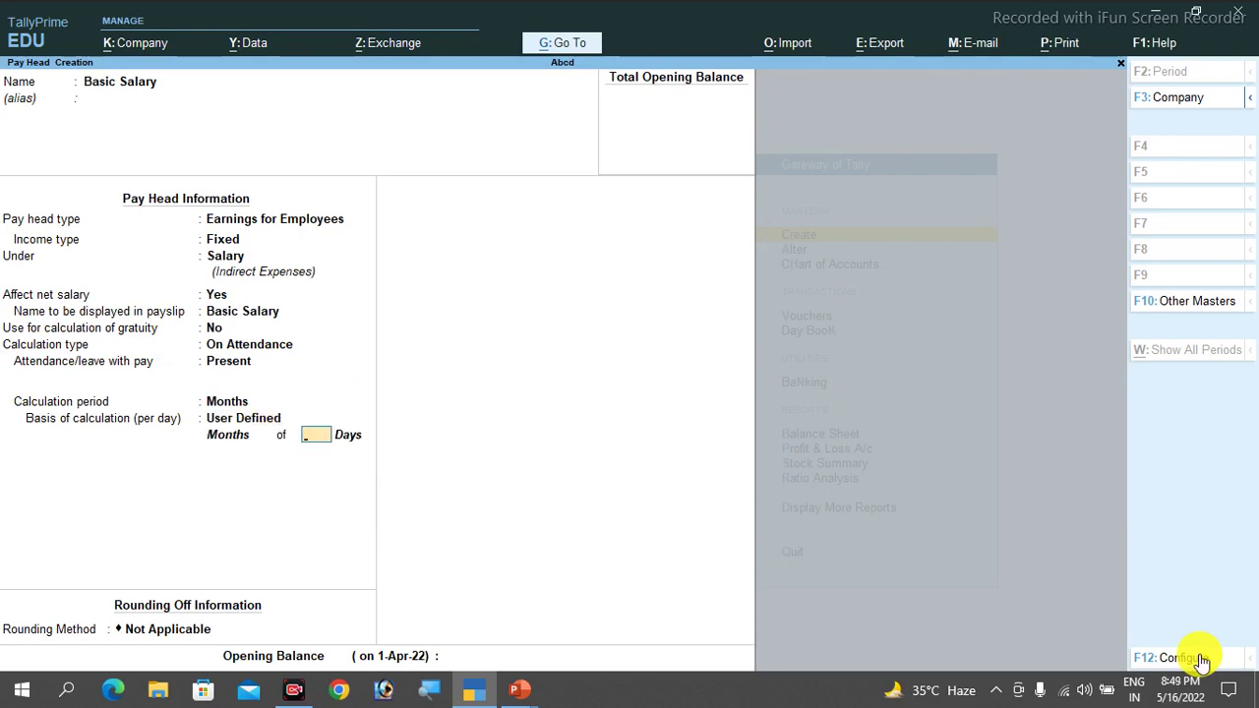
key("BackSpace")
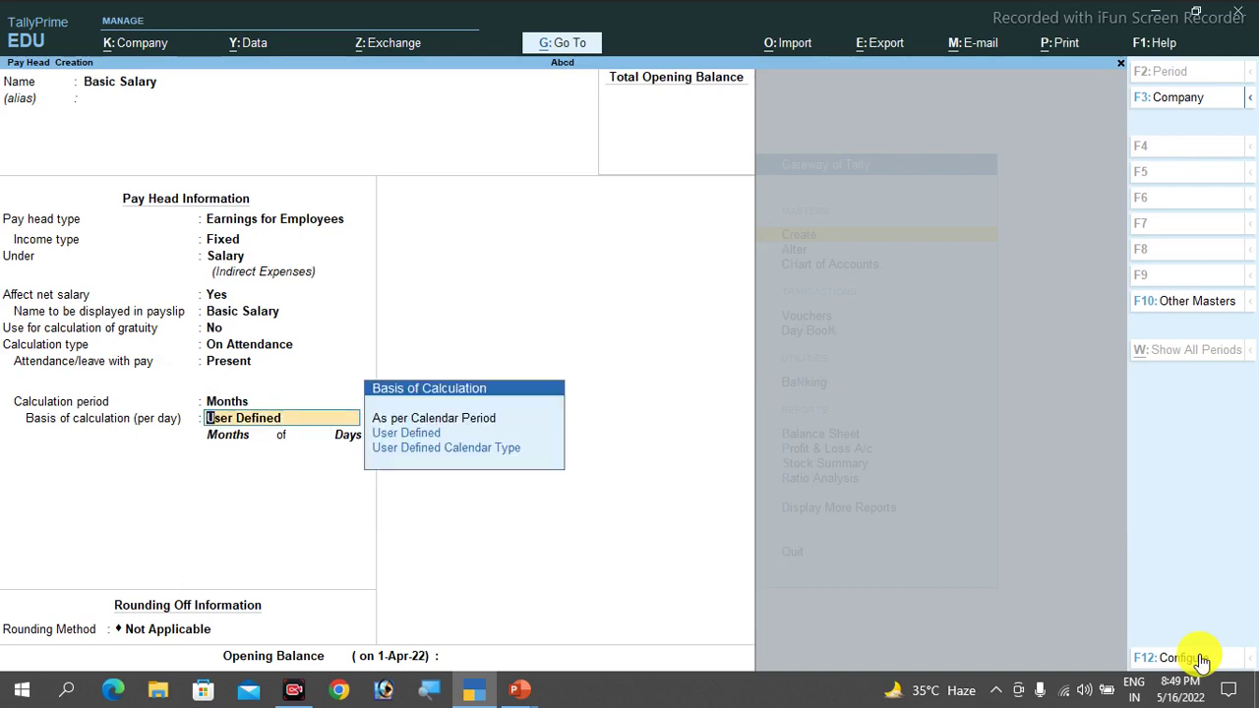
key("Down")
key("Down")
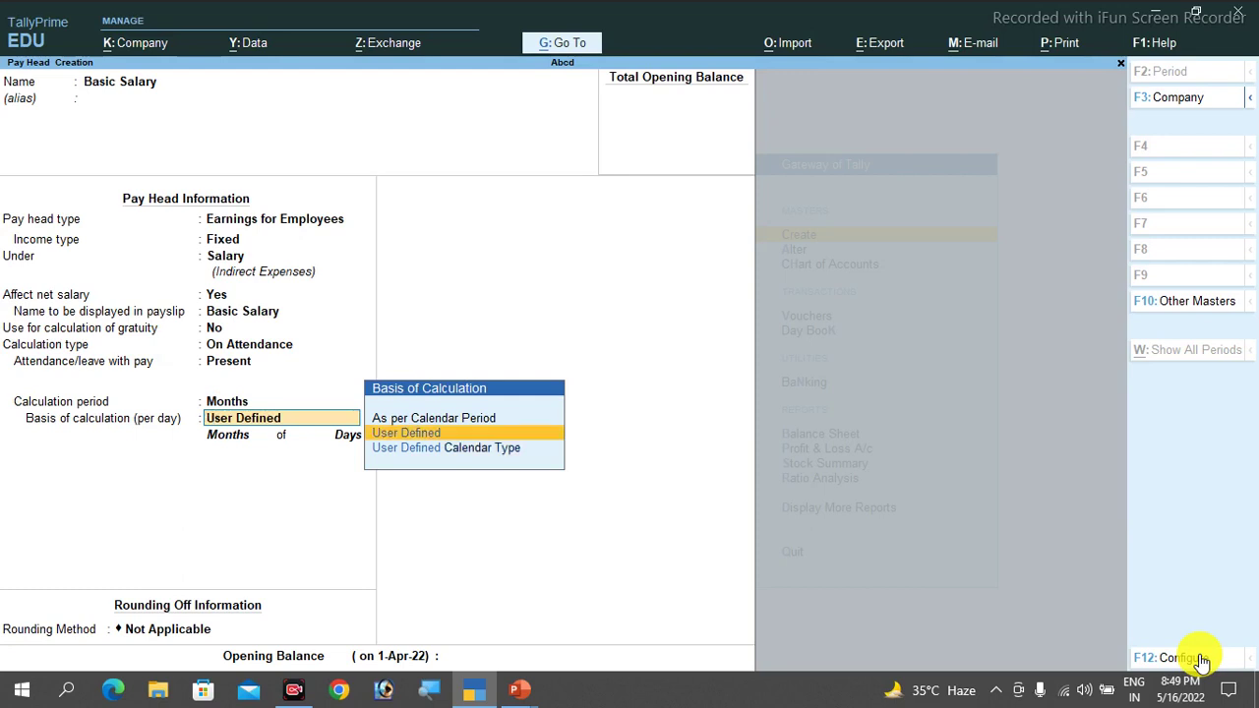
key("Return")
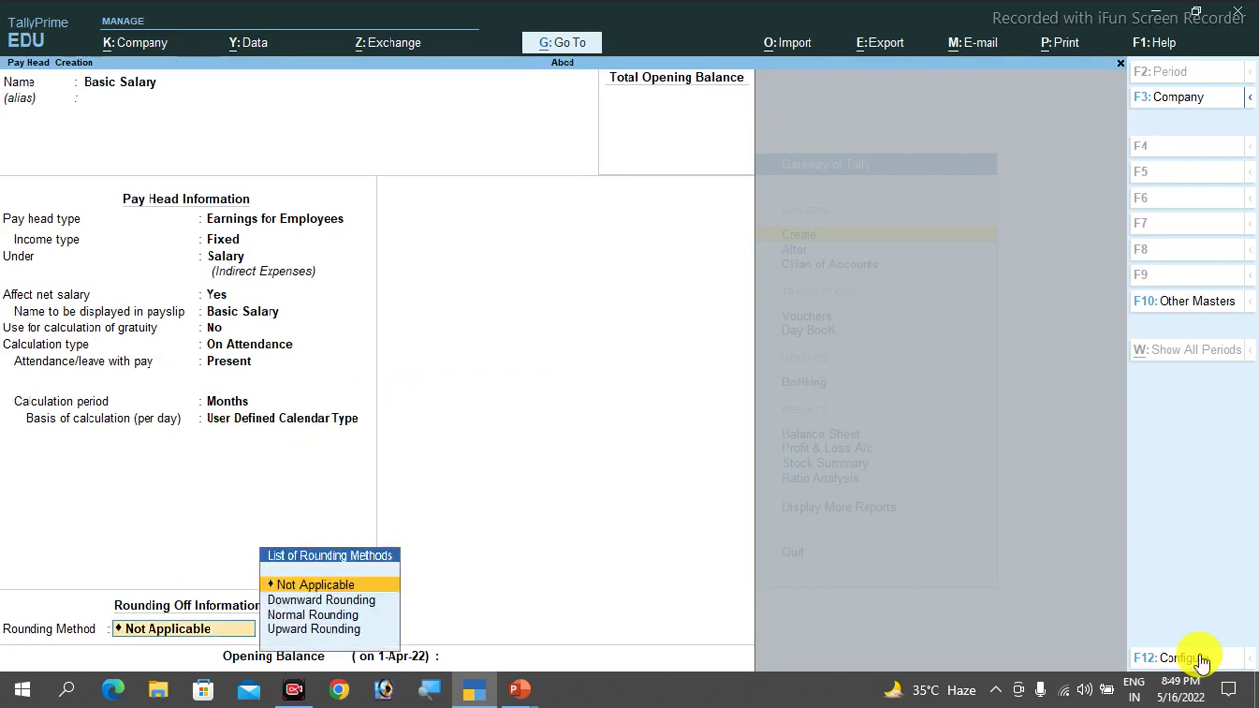
key("BackSpace")
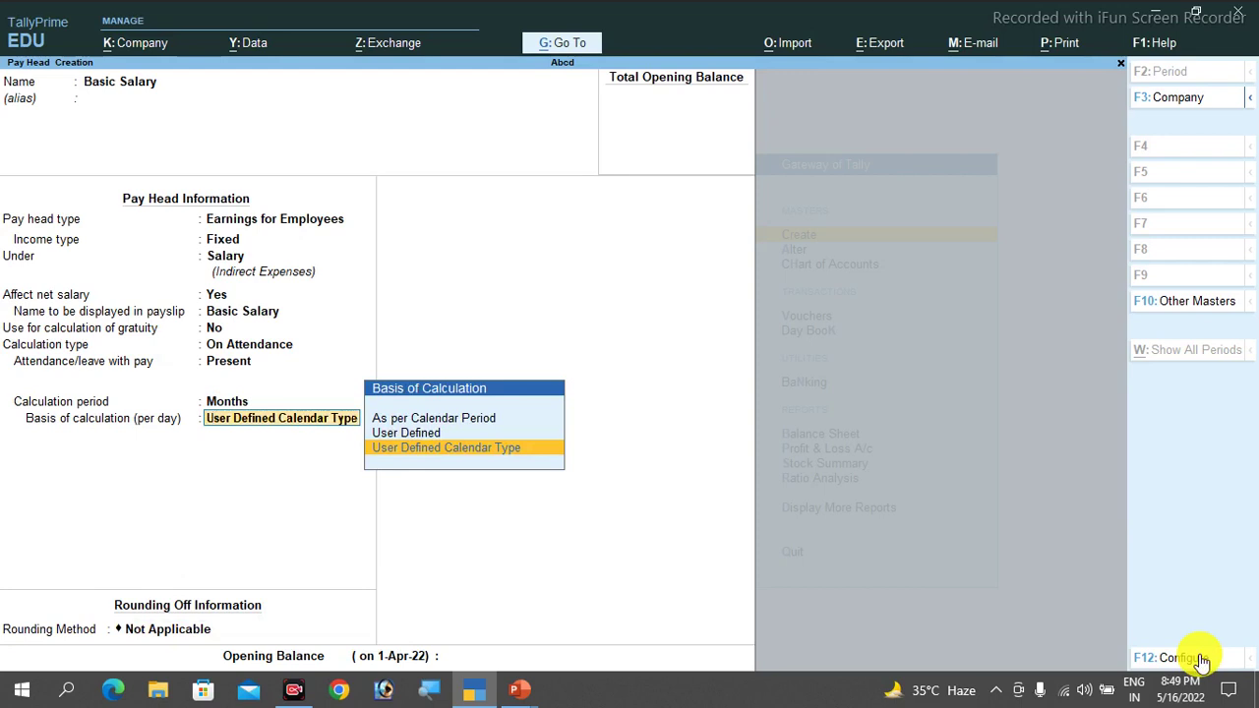
Set the per-day basis of calculation to As per Calendar Period, keep rounding Not Applicable and save the Basic Salary pay head.
key("Up")
key("Up")
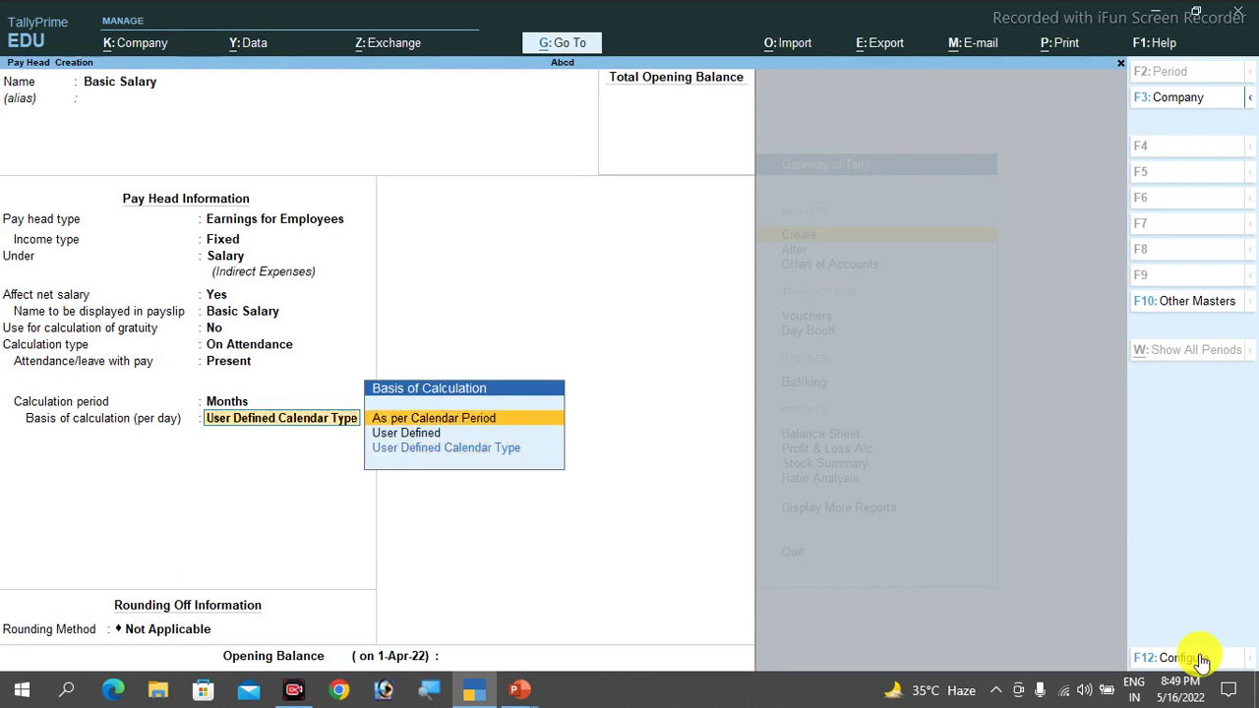
key("Return")
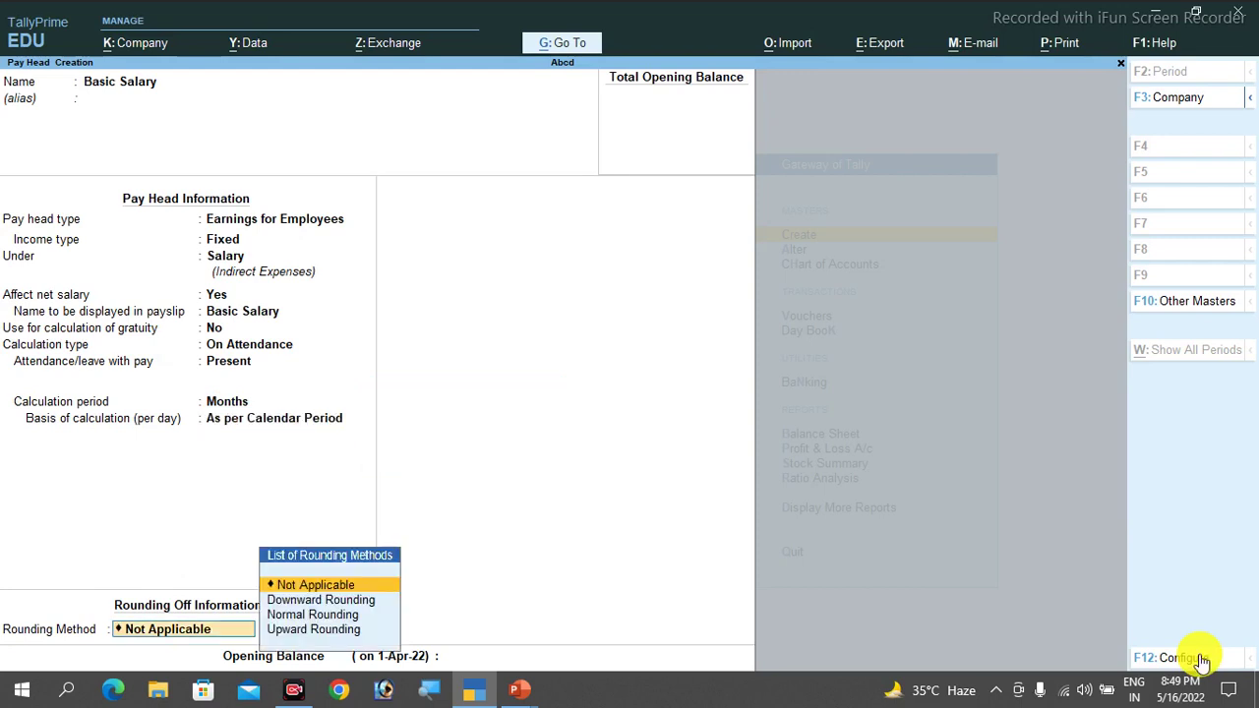
key("Return")
key("ctrl")
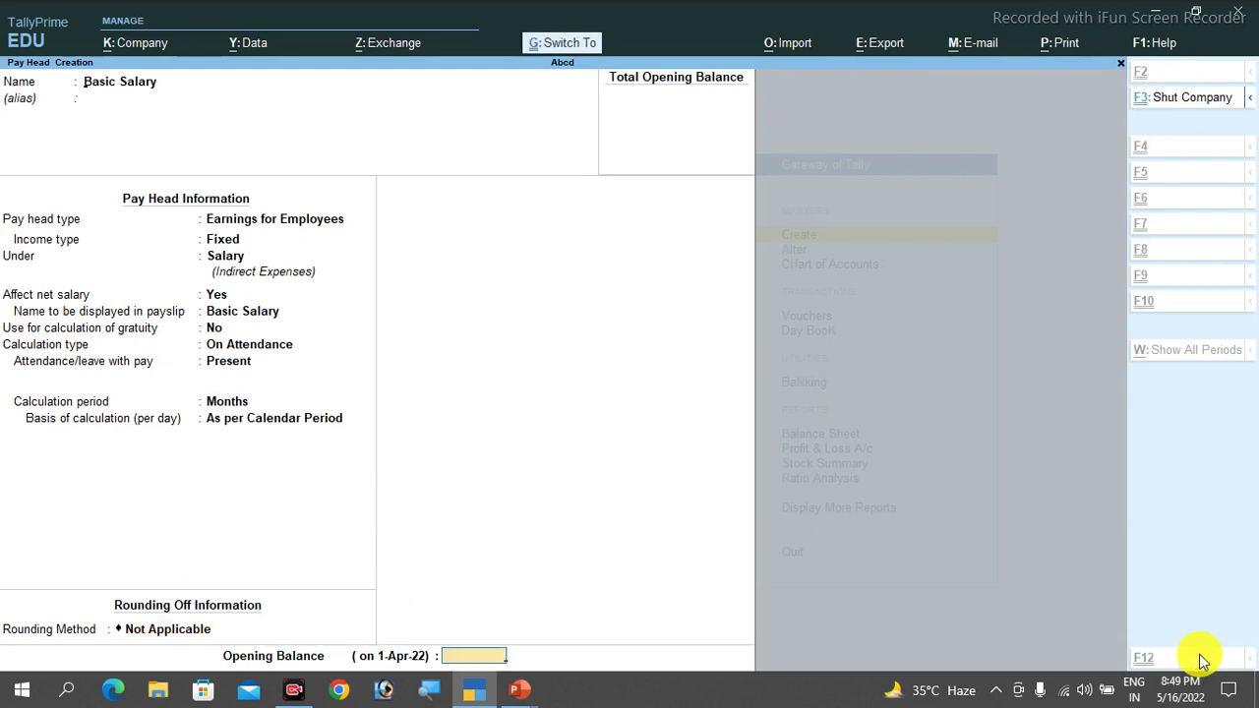
key("ctrl+a")
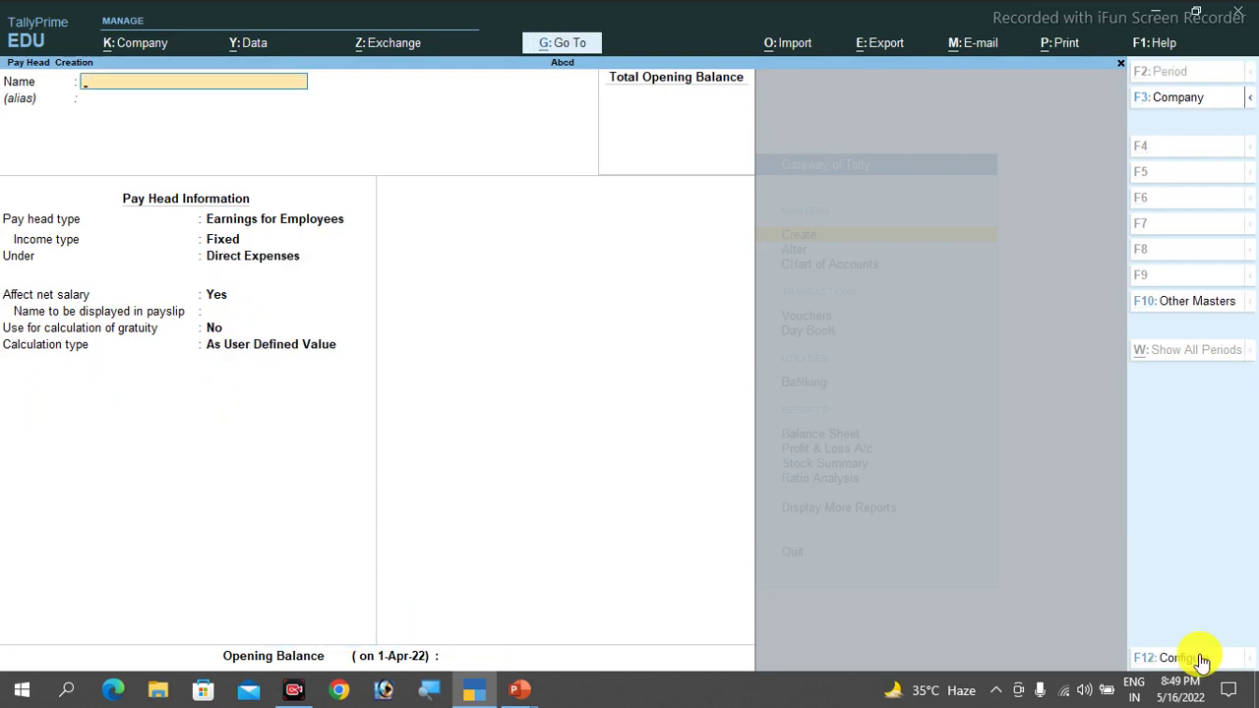
Start a pay head named DA as Earnings for Employees with Fixed income, placed under Indirect Expenses.
type("DA")
key("Return")
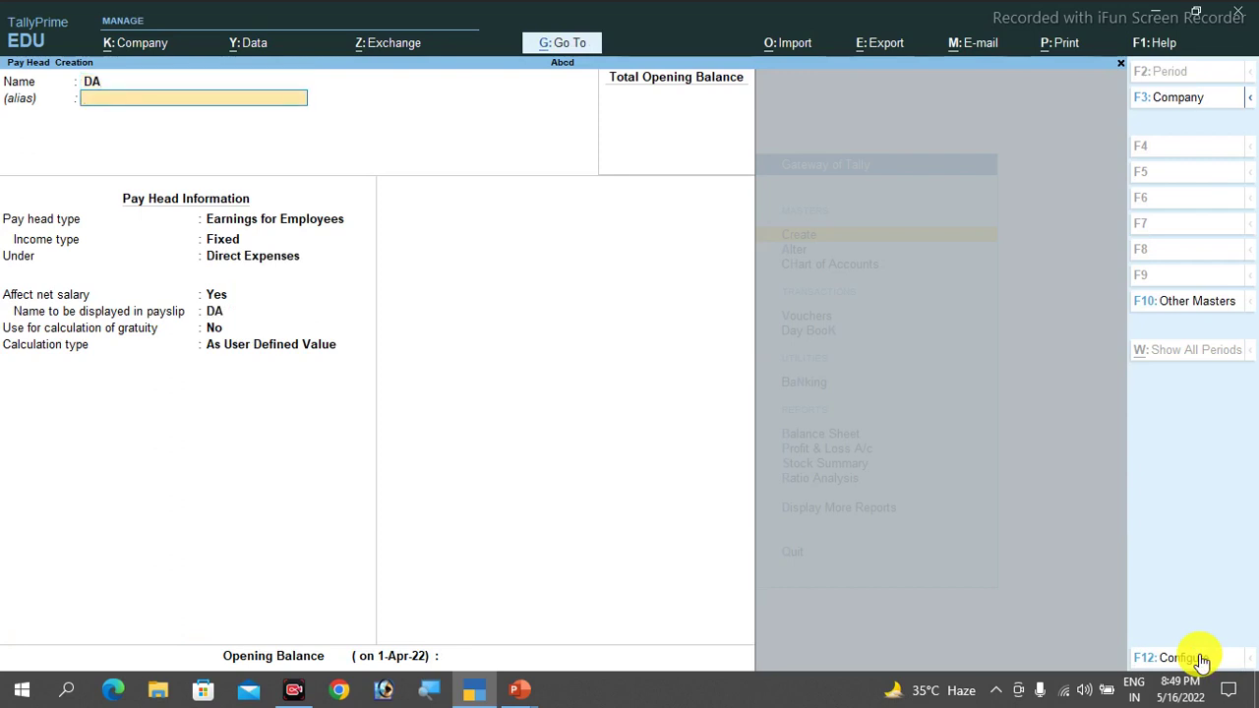
key("Return")
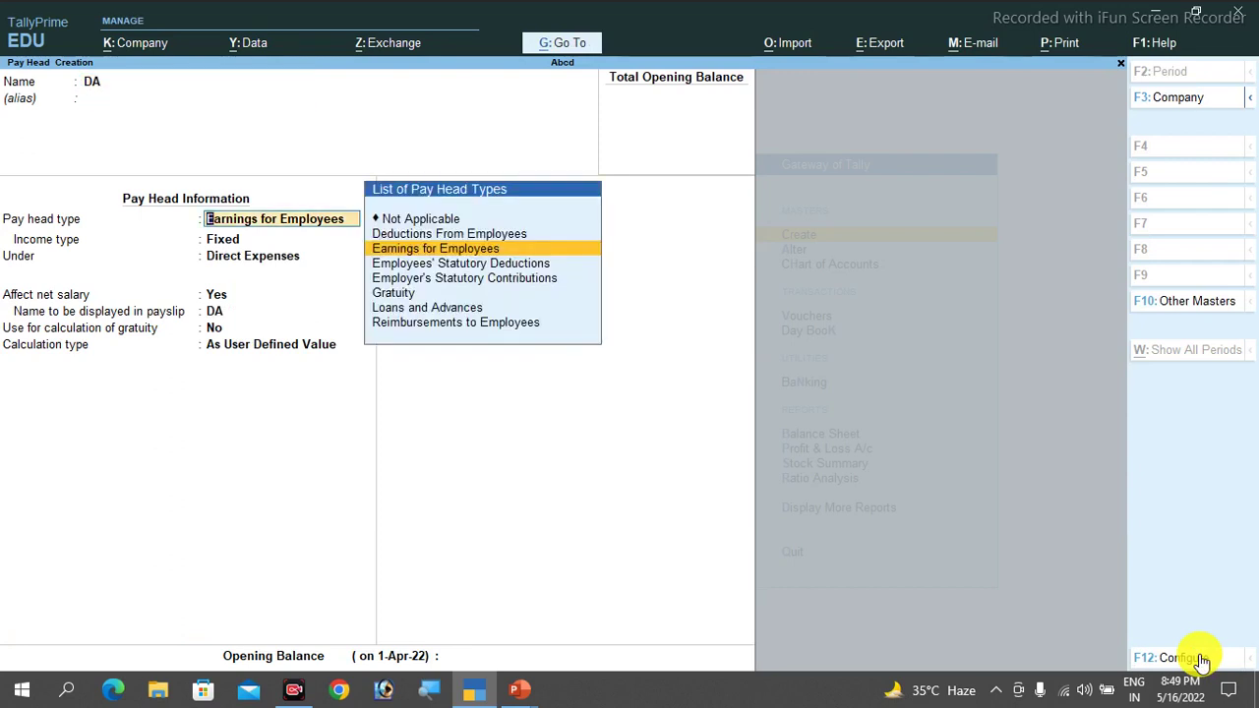
key("Return")
key("Return")
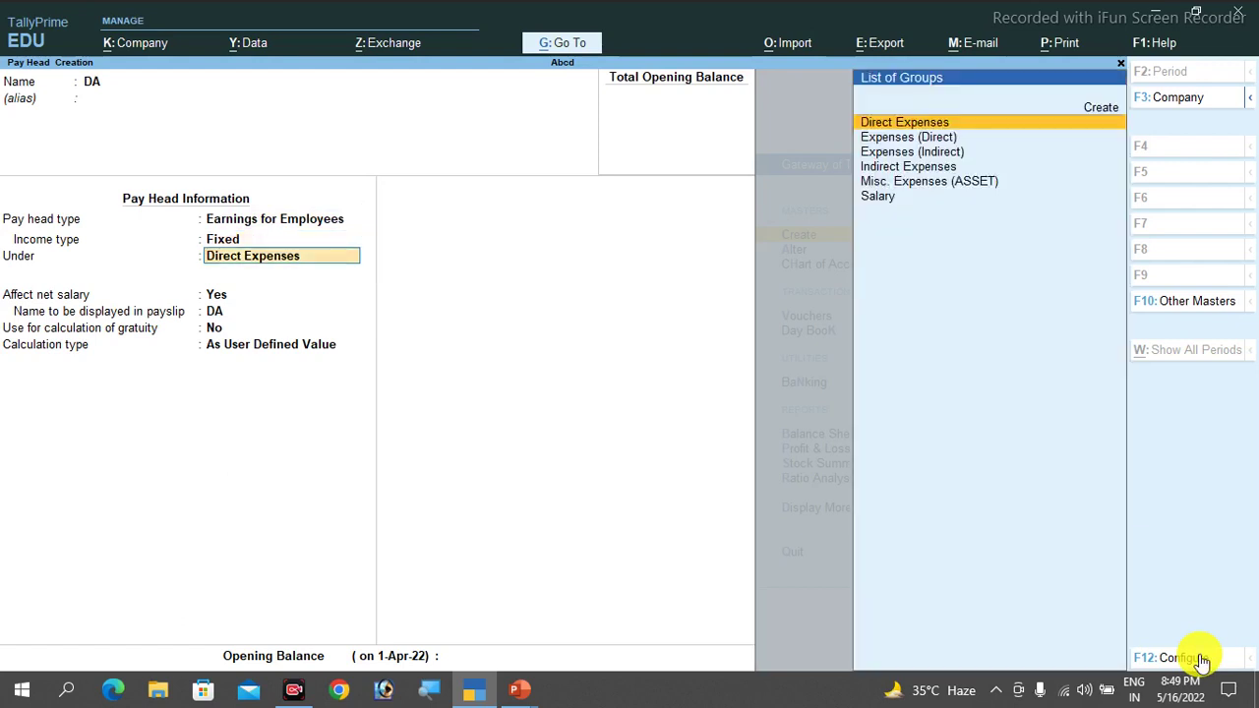
key("Down")
key("Down")
key("Down")
key("Return")
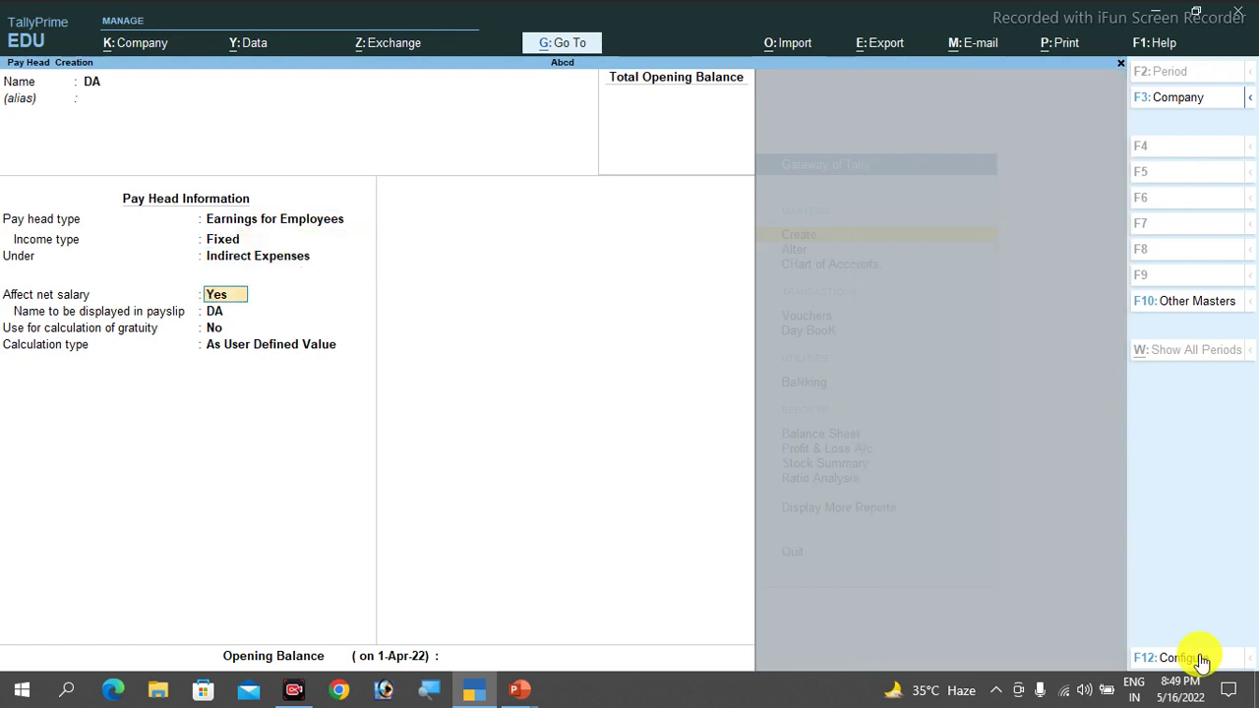
Set the DA payslip name to Dearness Allowance, keeping Yes for affecting net salary and No for gratuity calculation.
key("Return")
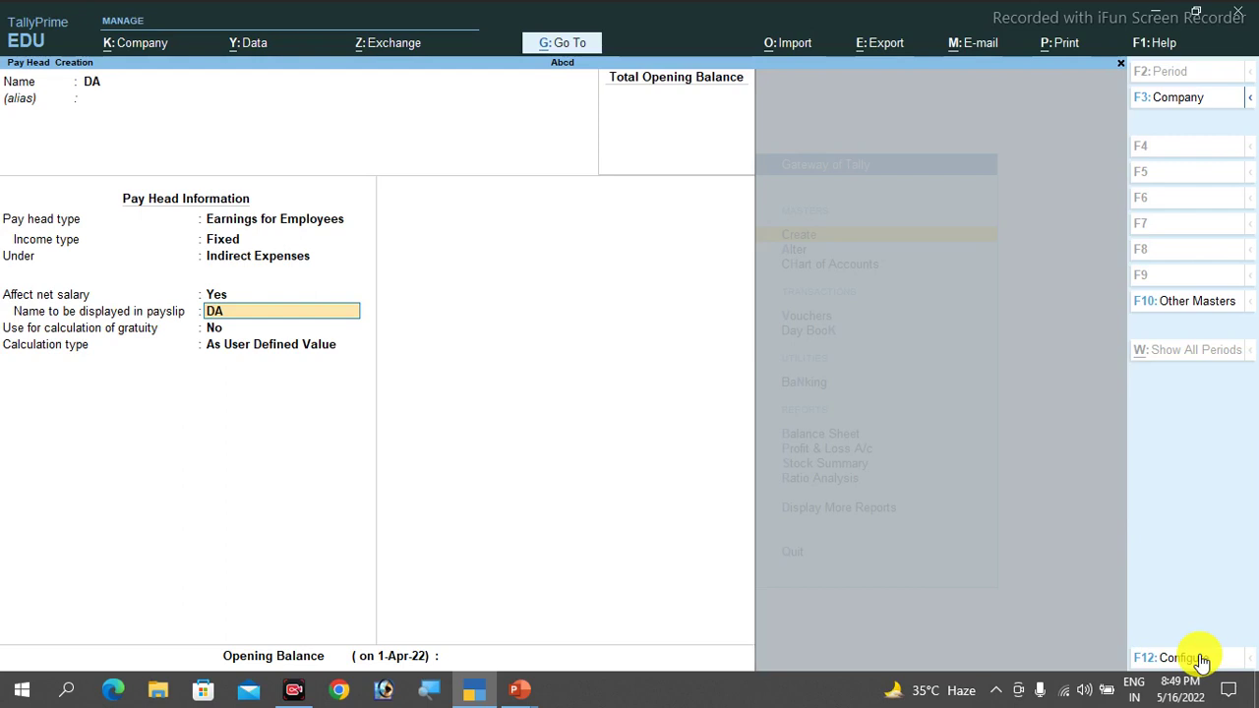
type("Dearness Allowance")
key("Return")
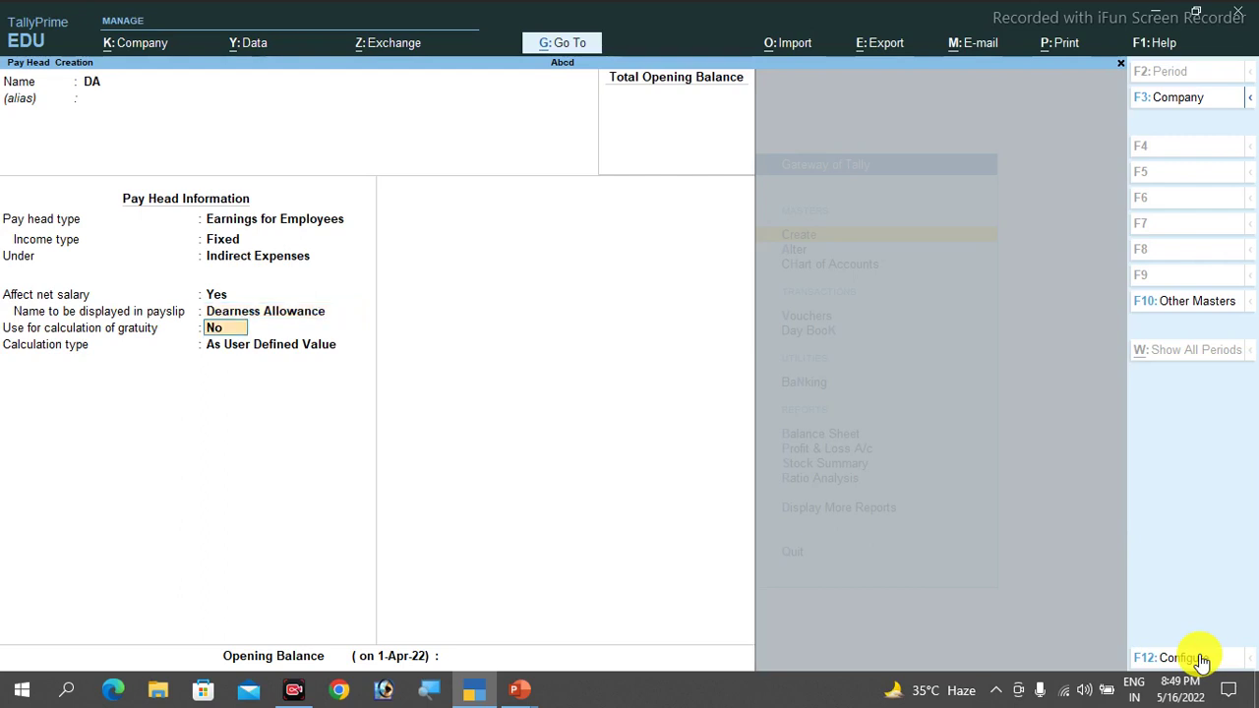
key("Return")
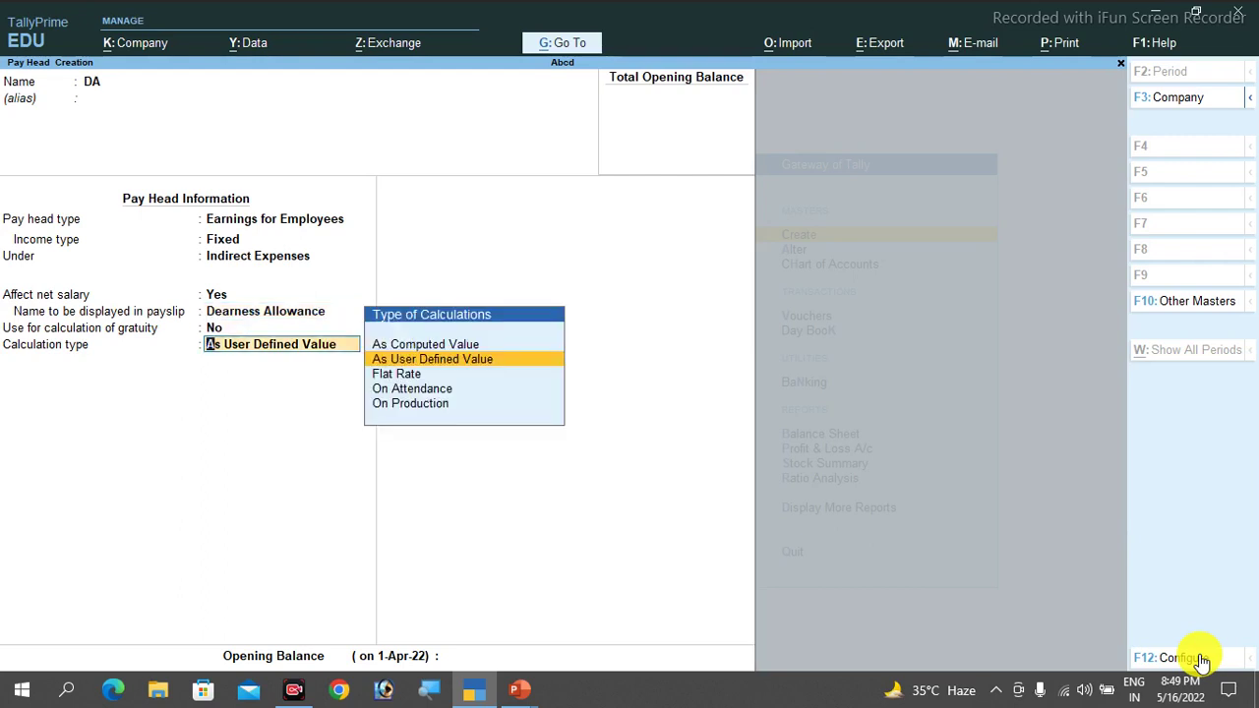
Set DA's calculation type to As Computed Value, accepting no rounding, computation On Current Earnings Total and the effective date 1-Apr-22.
key("Up")
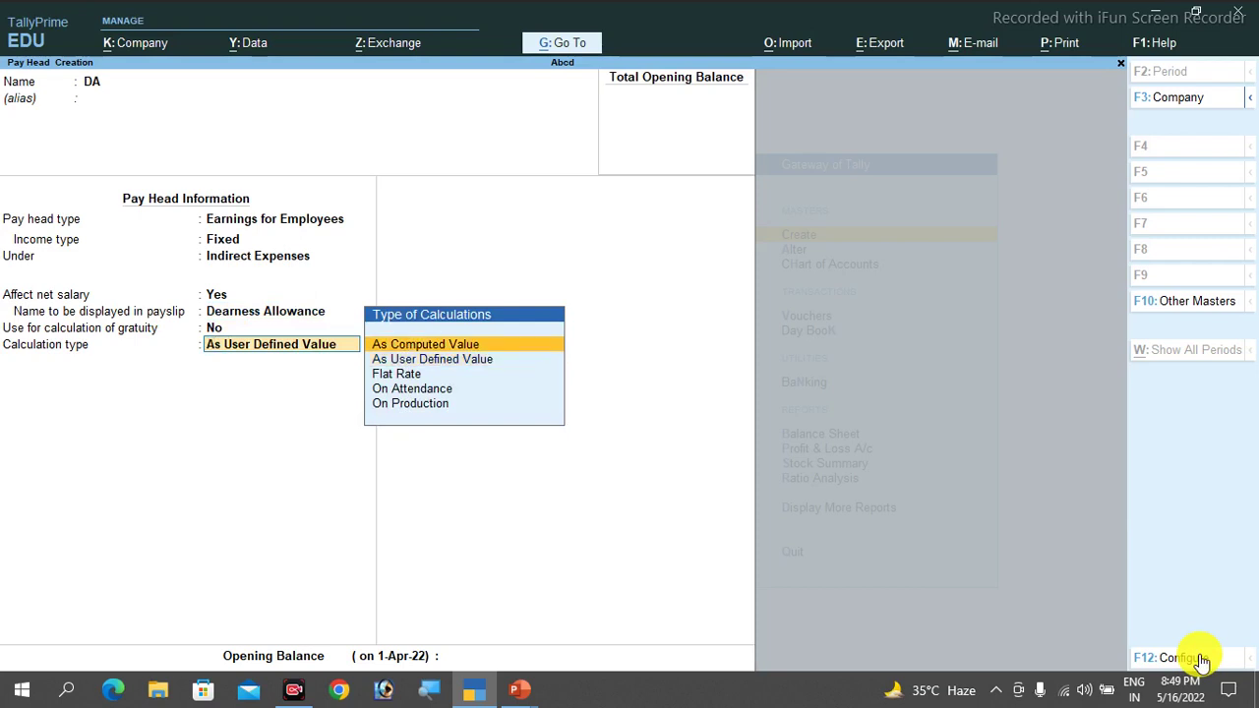
key("Return")
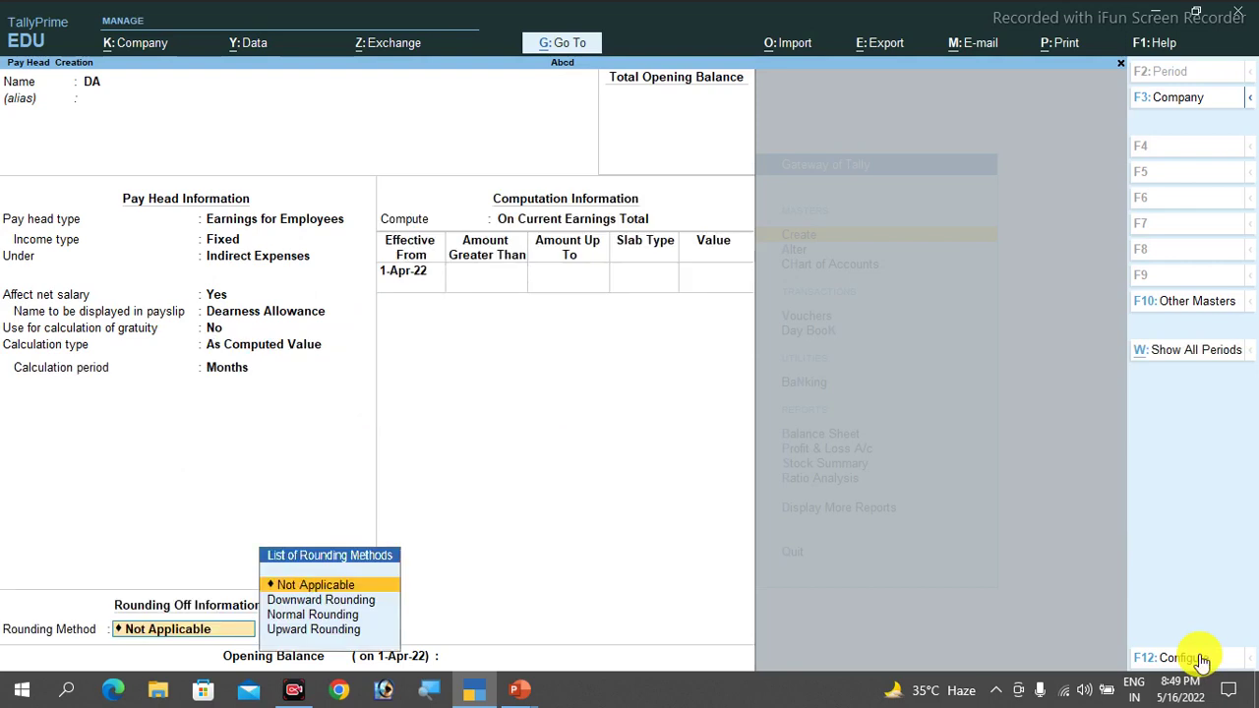
key("Return")
key("Return")
key("Return")
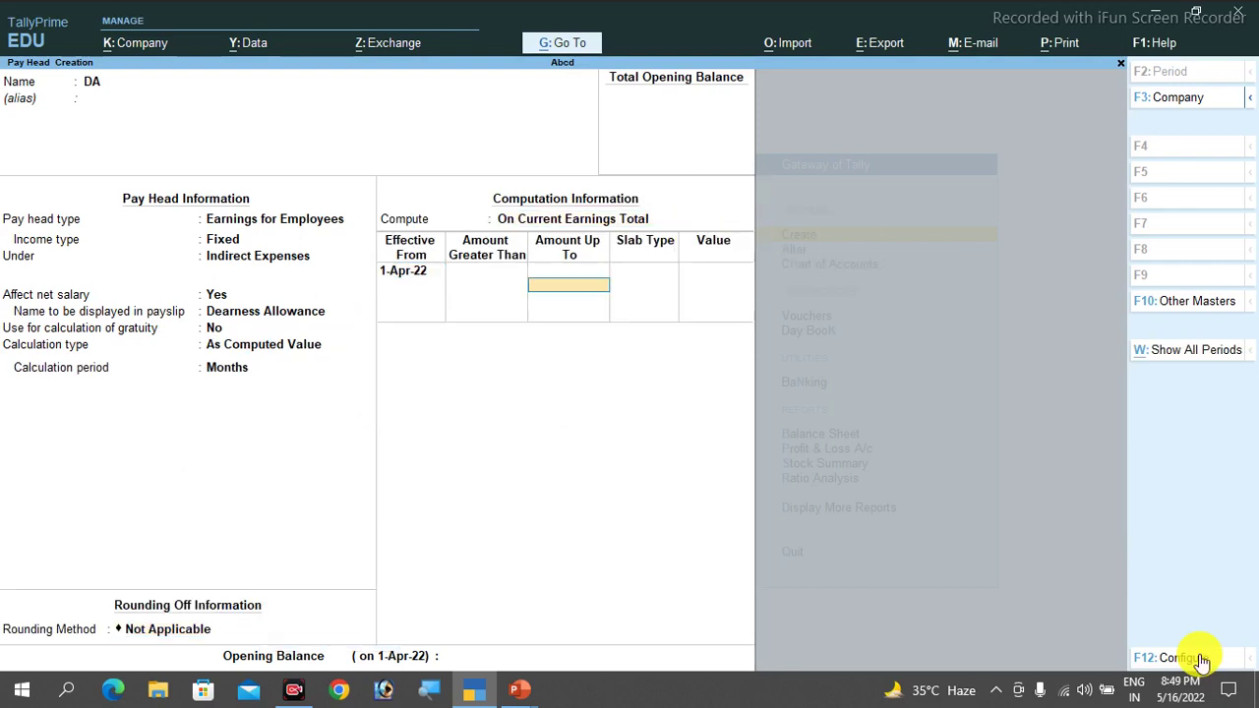
Add the first DA slab: Percentage type, amounts up to 10,000, value 10%.
type("10000")
key("Return")
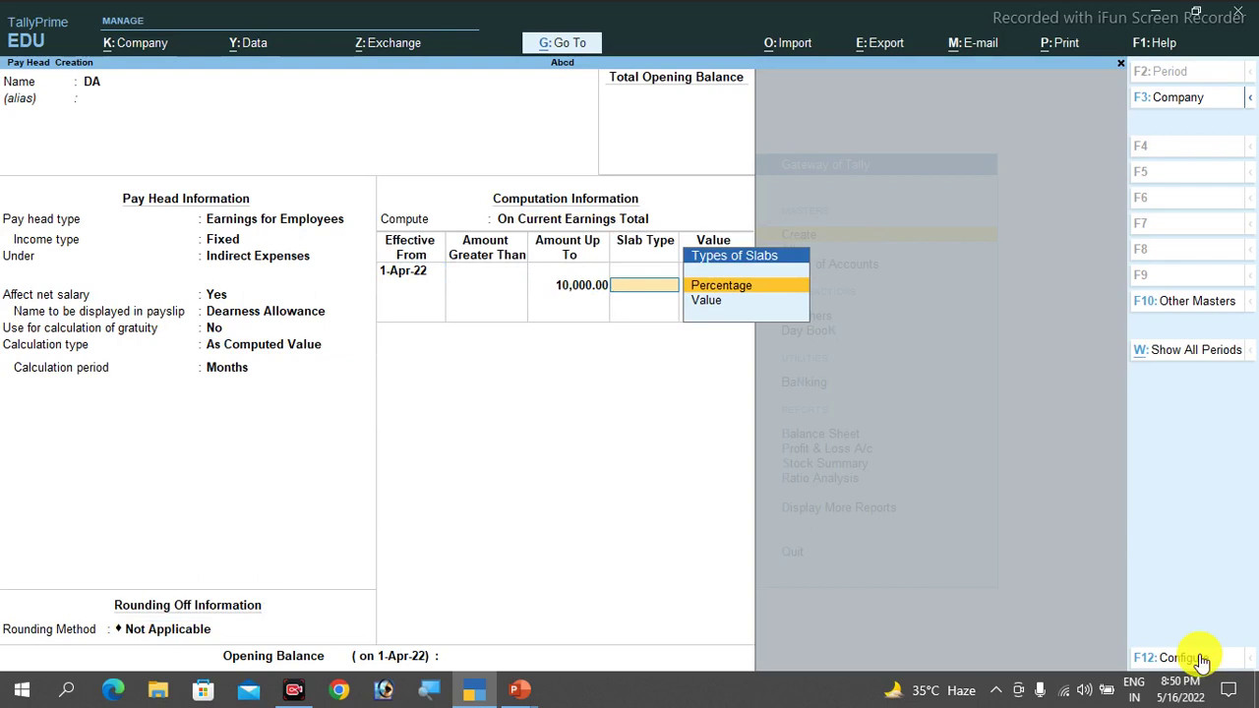
key("Return")
type("10")
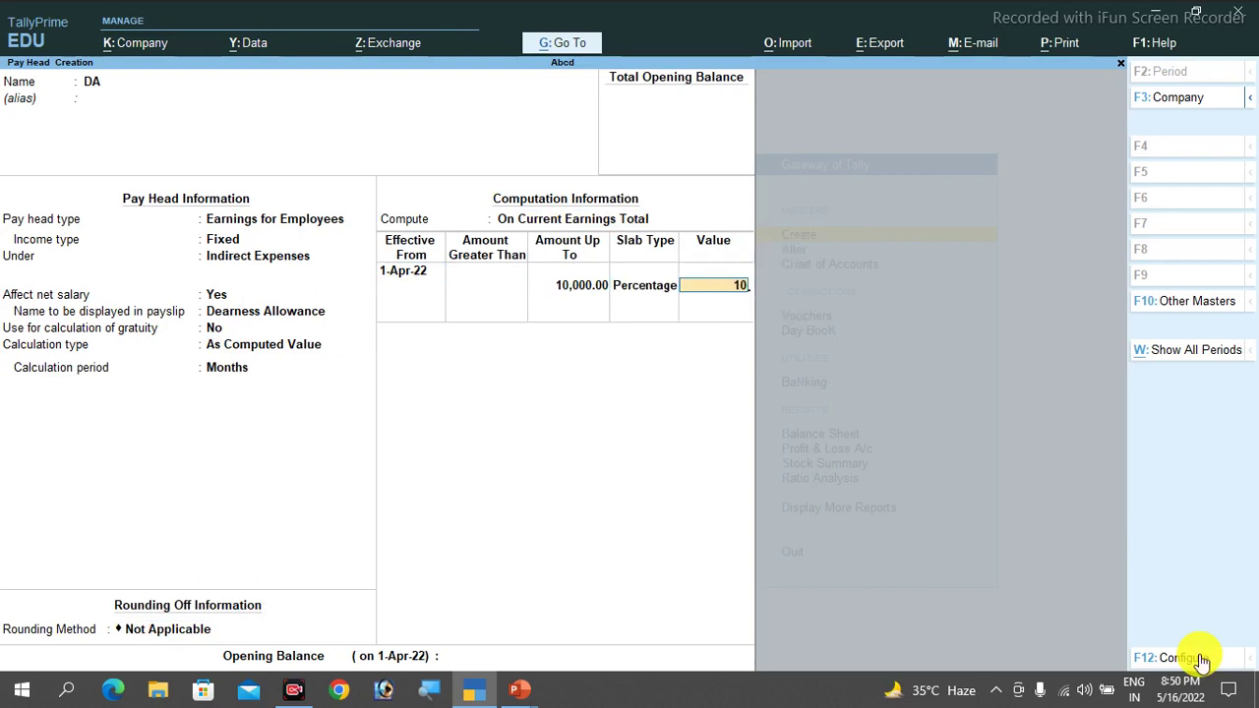
key("Return")
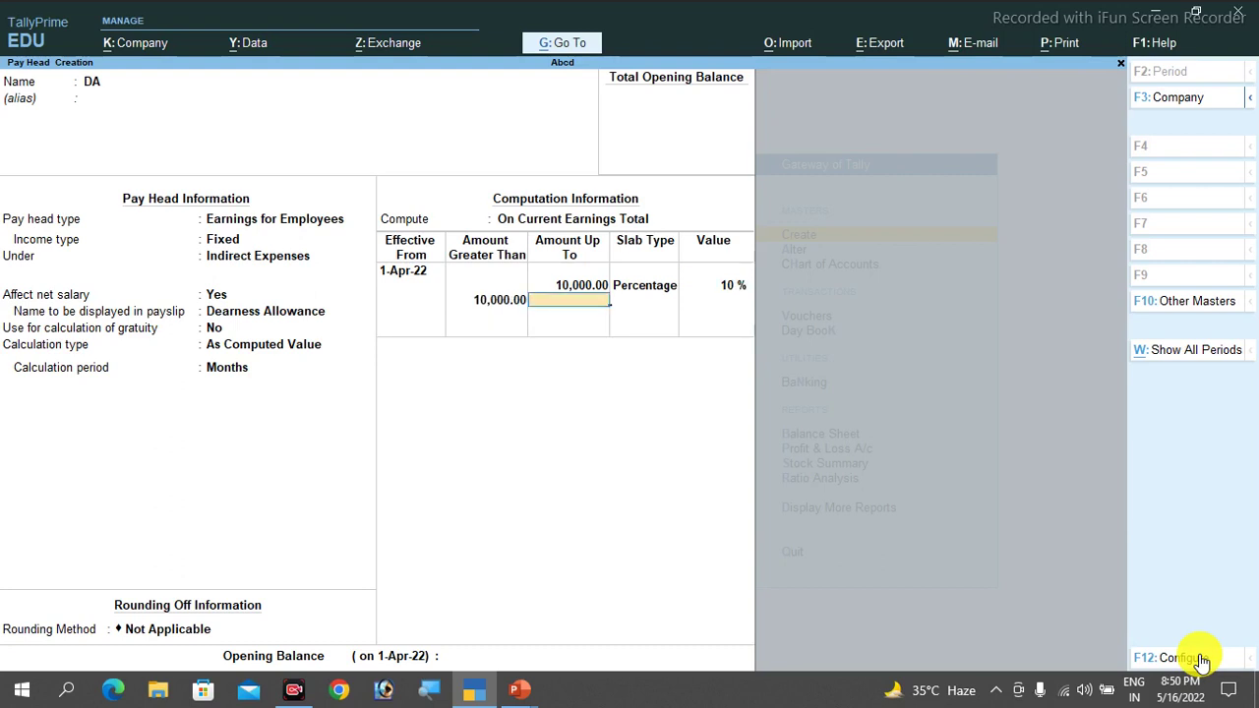
Add a second DA slab for amounts above 10,000 up to 20,000 at a Percentage of 15%.
type("20000")
key("Return")
key("Return")
type("15")
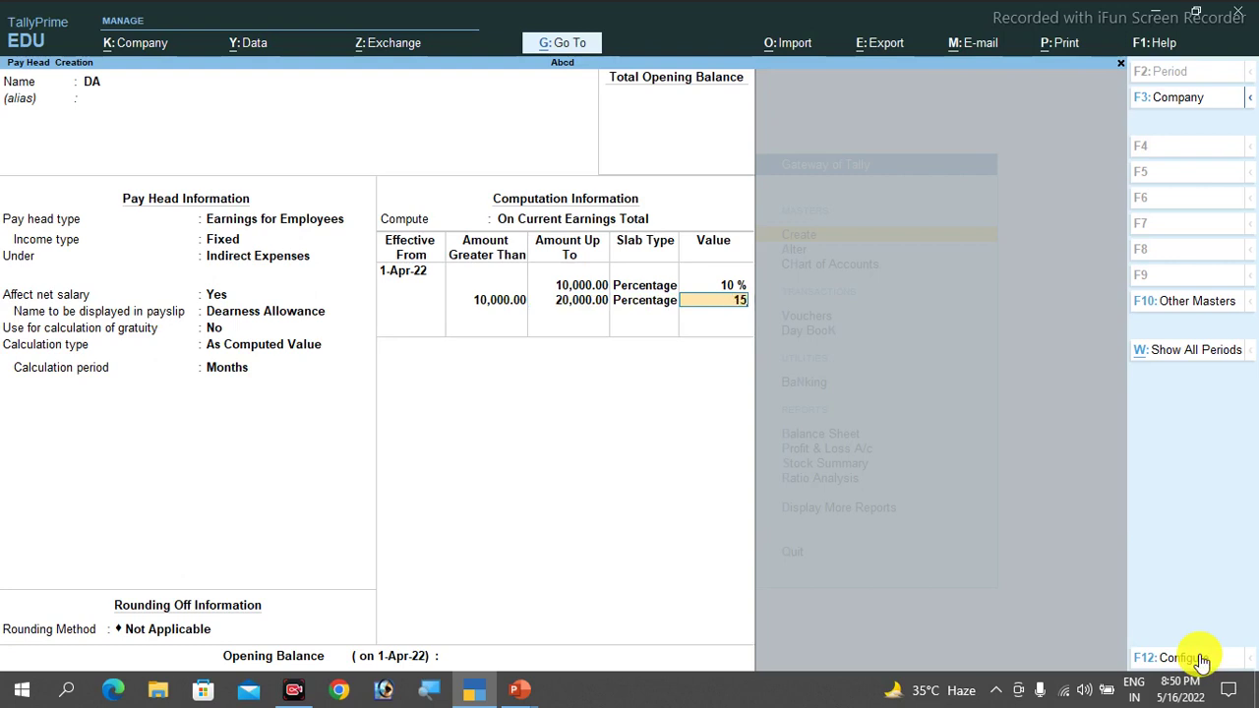
key("Return")
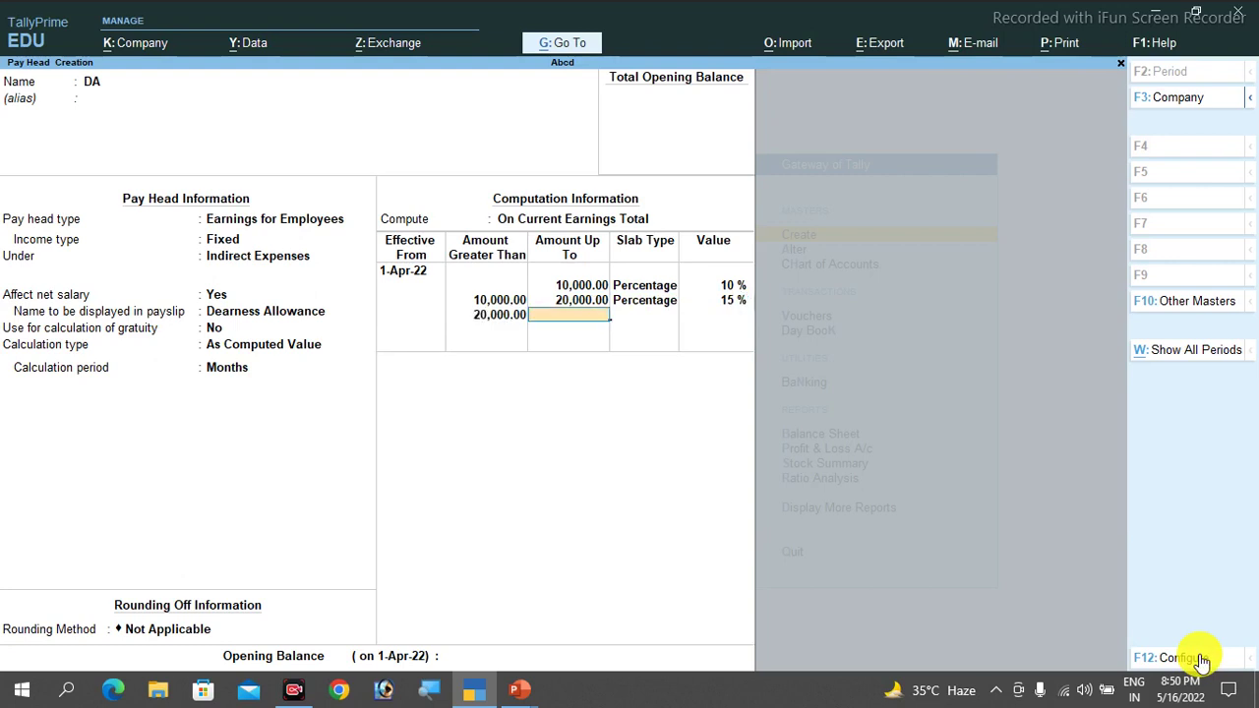
Add a third DA slab for amounts above 20,000 up to 30,000 at a Percentage of 18%.
type("30000")
key("Return")
key("Return")
type("18")
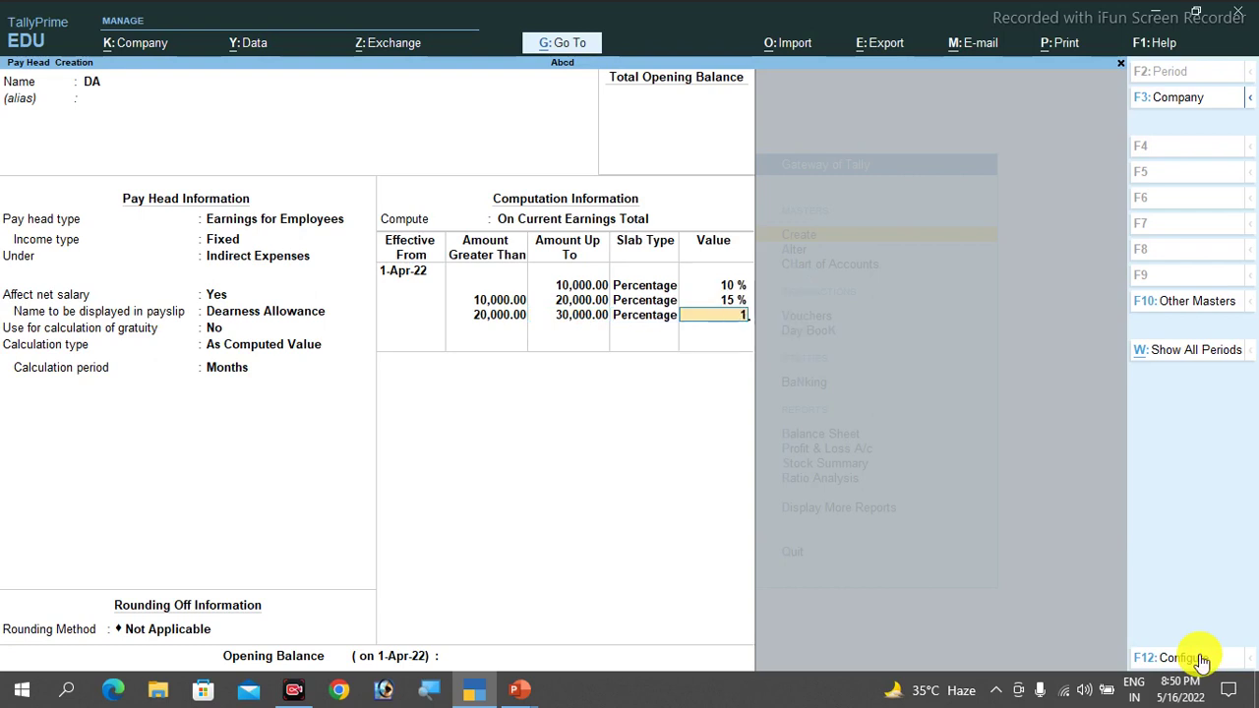
key("Return")
Add an open-ended DA slab of 20% for amounts above 30,000 and save the pay head without an opening balance.
key("Return")
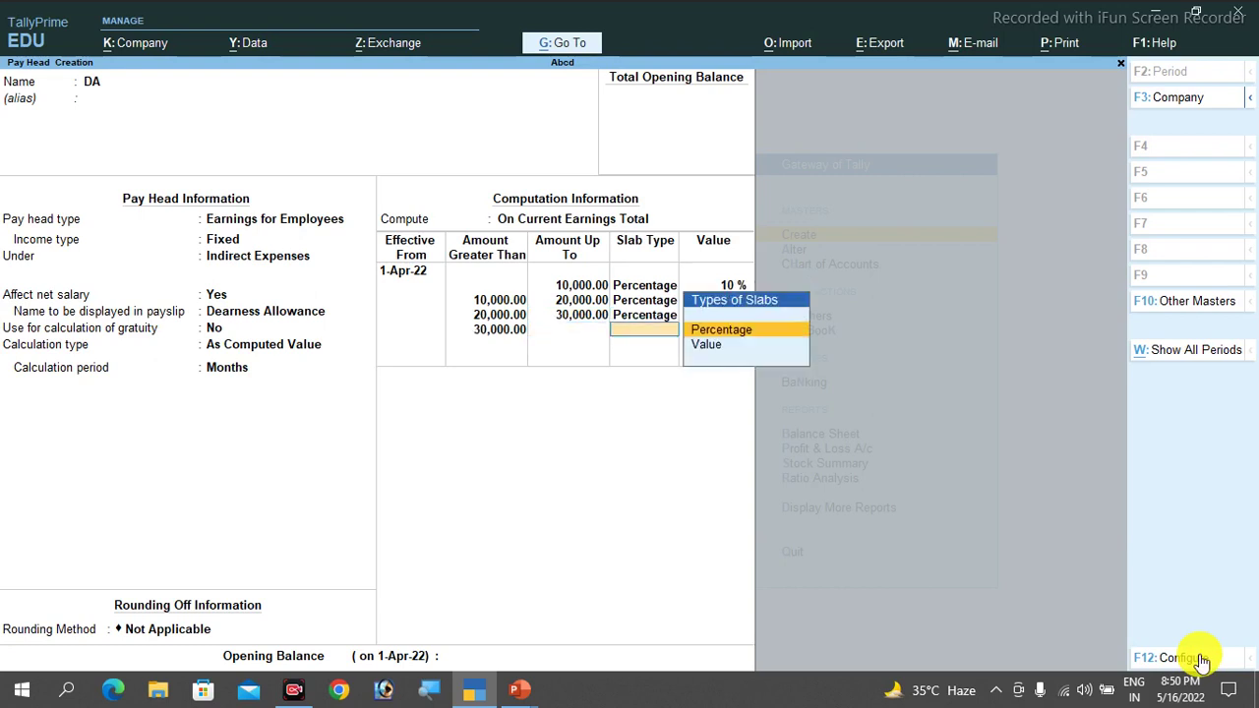
key("Return")
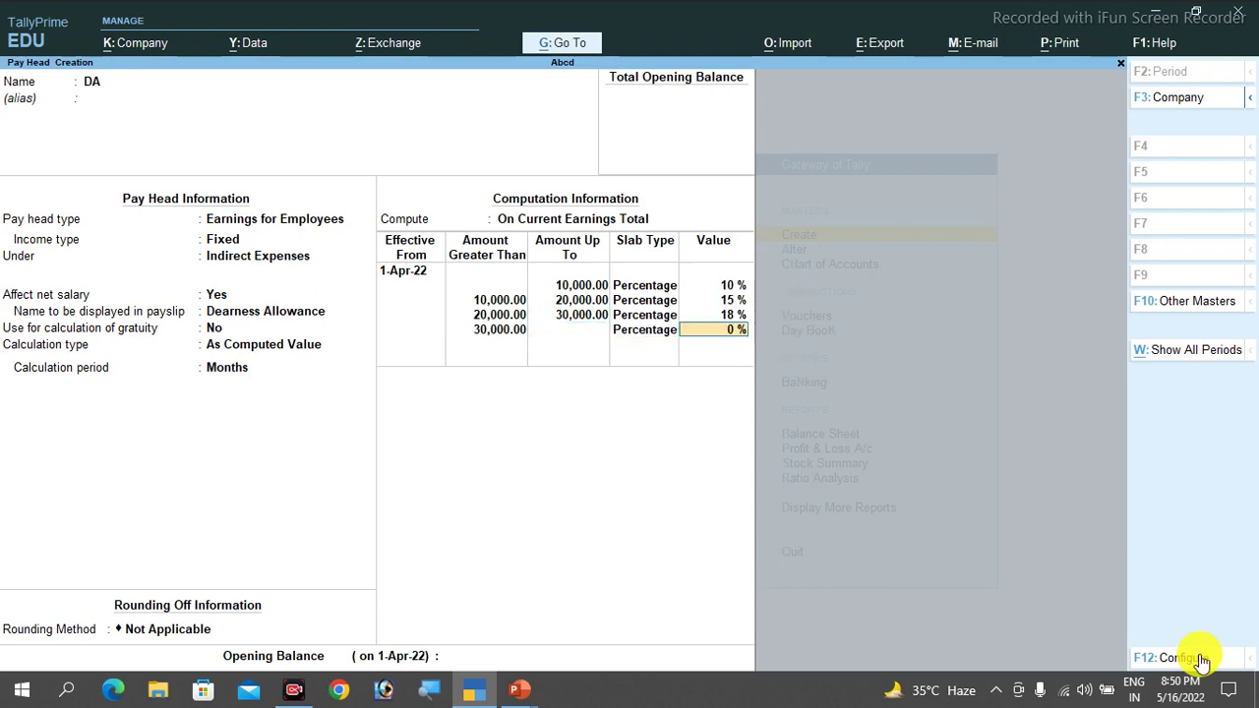
type("20")
key("Return")
key("Return")
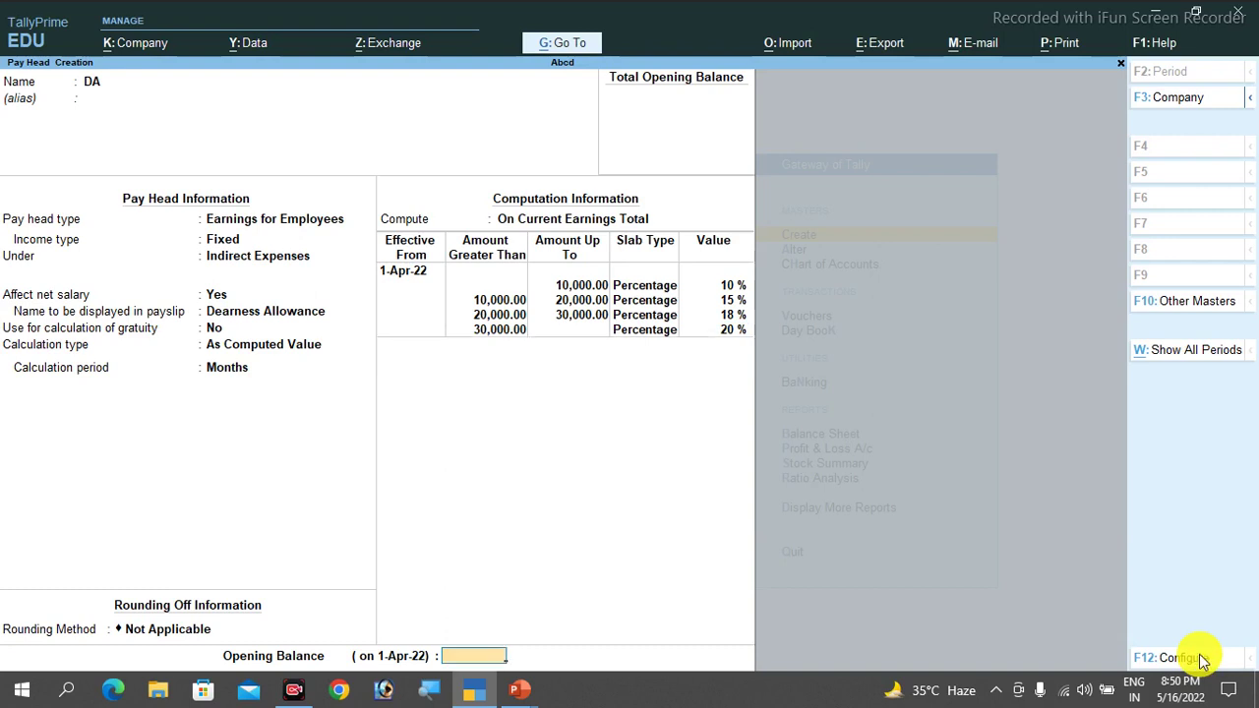
key("Return")
key("Return")
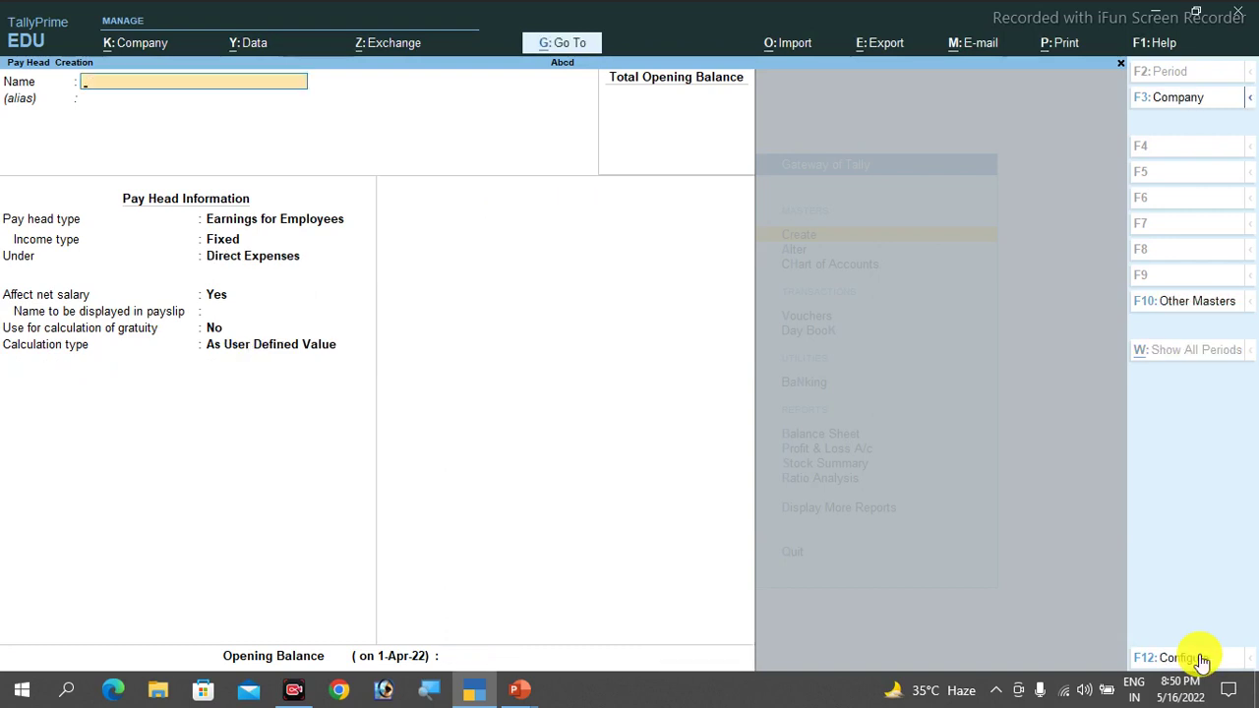
Start a pay head named HRA as Earnings for Employees with Fixed income, placed under Indirect Expenses.
type("HRA")
key("Return")
key("Return")
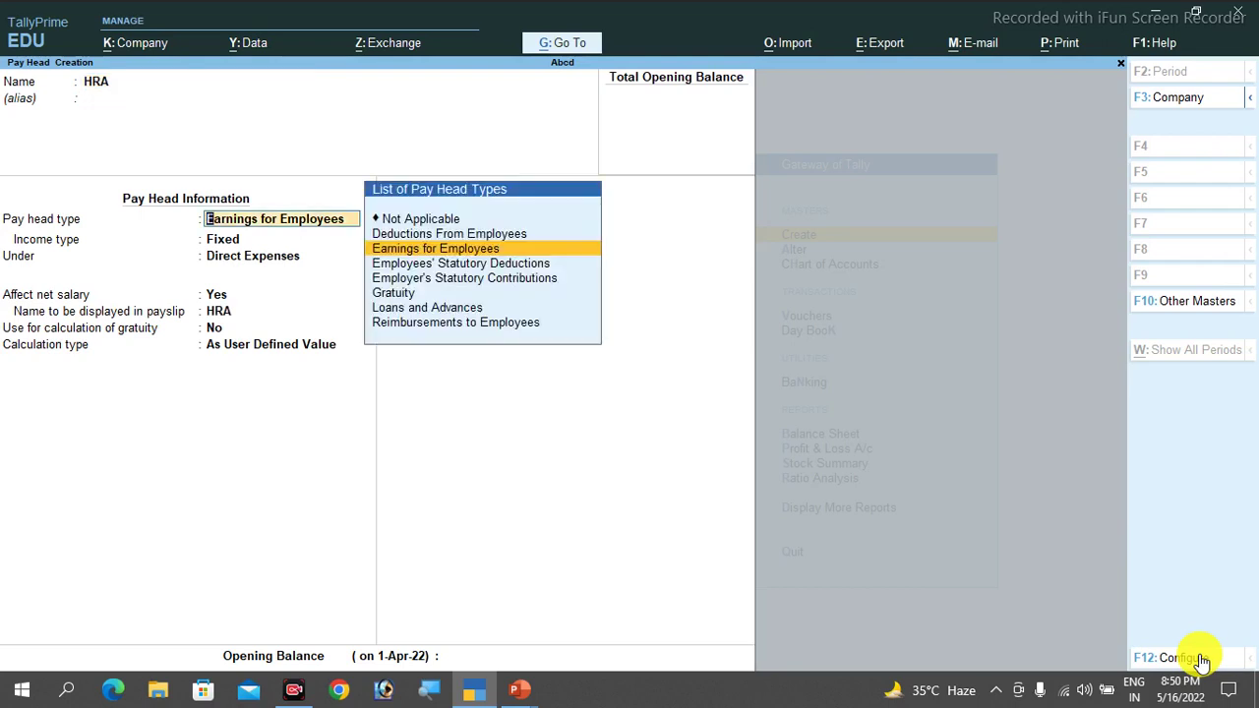
key("Return")
key("Return")
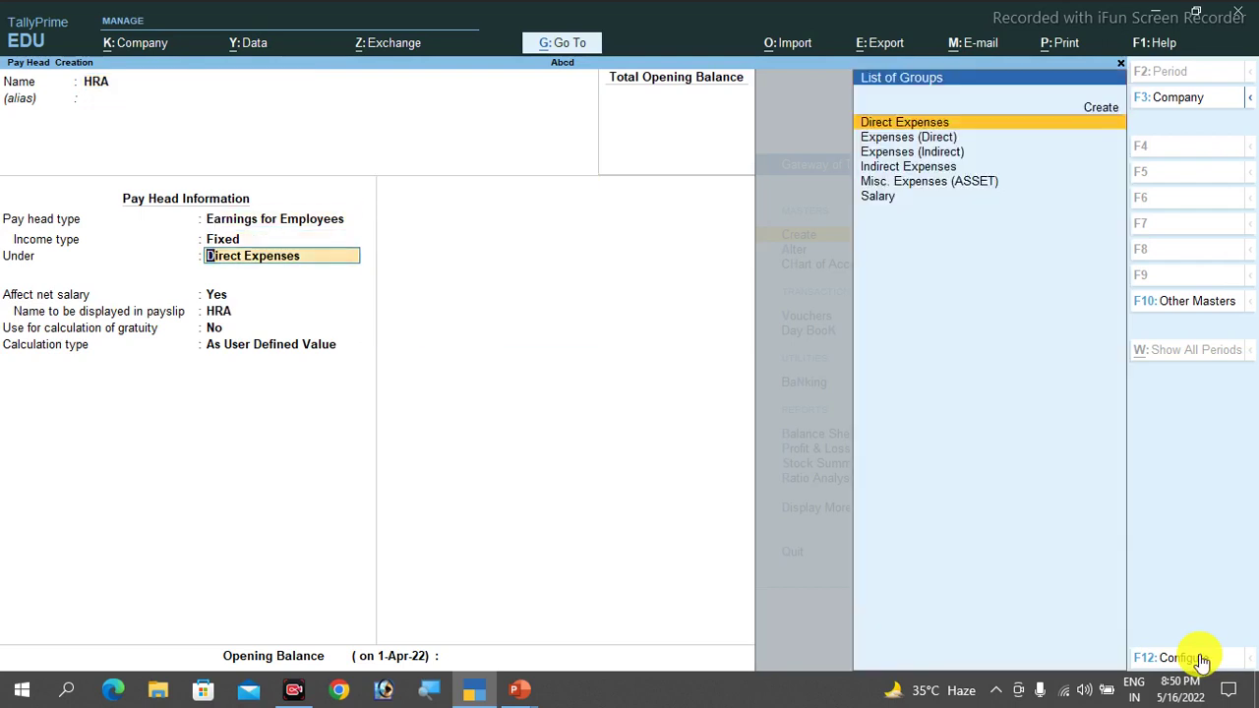
key("Down")
key("Down")
key("Down")
key("Return")
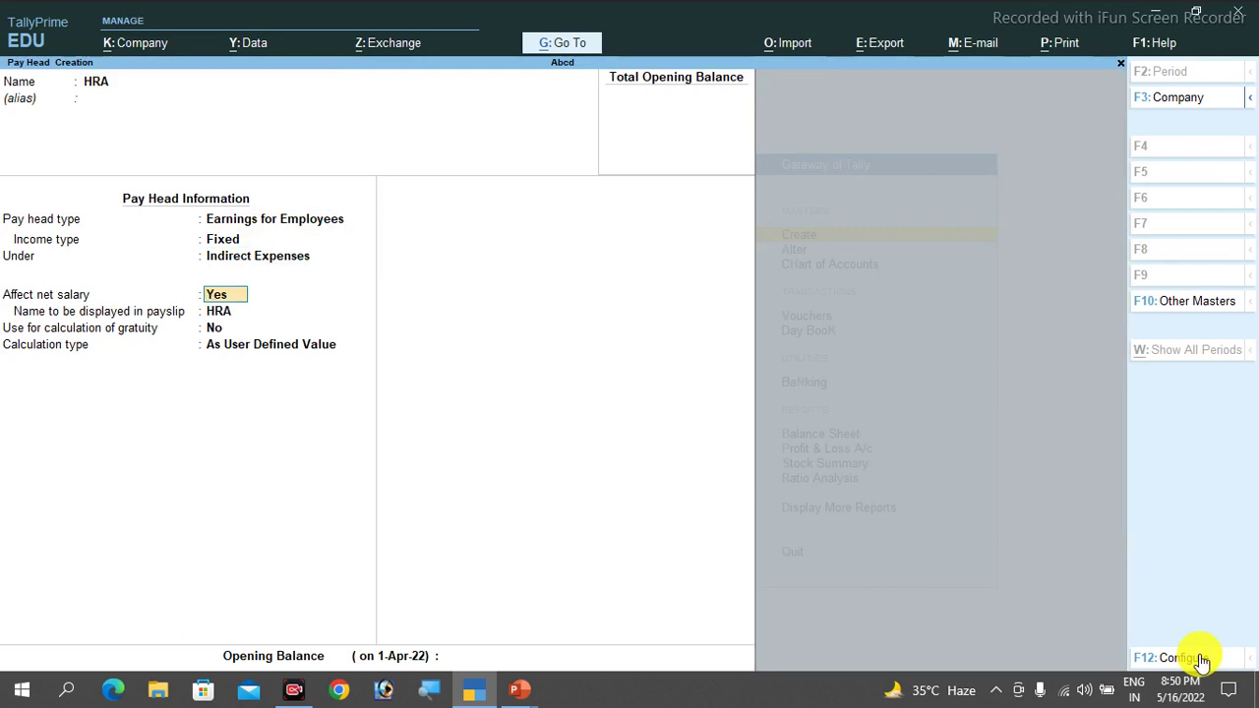
Set the HRA payslip name to House Rent Allowance, keeping Yes for affecting net salary and No for gratuity calculation.
key("Return")
type("Hou")
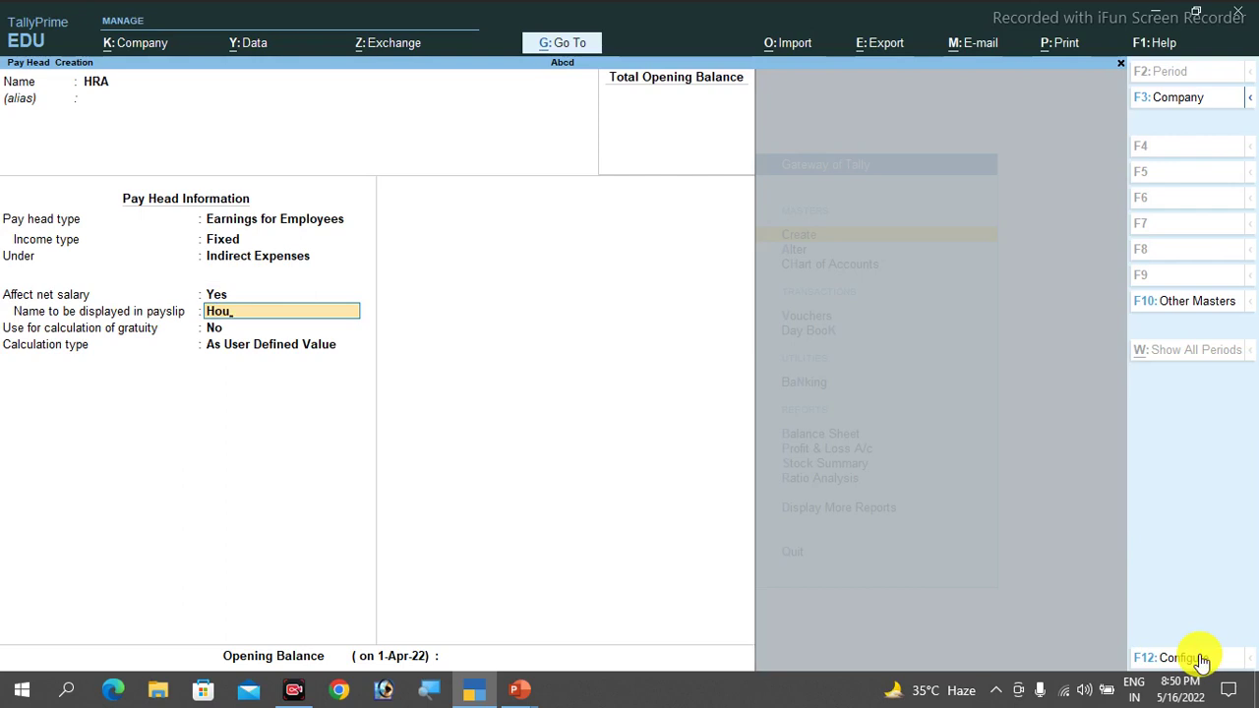
type("se Rent Allowance")
key("Return")
key("Return")
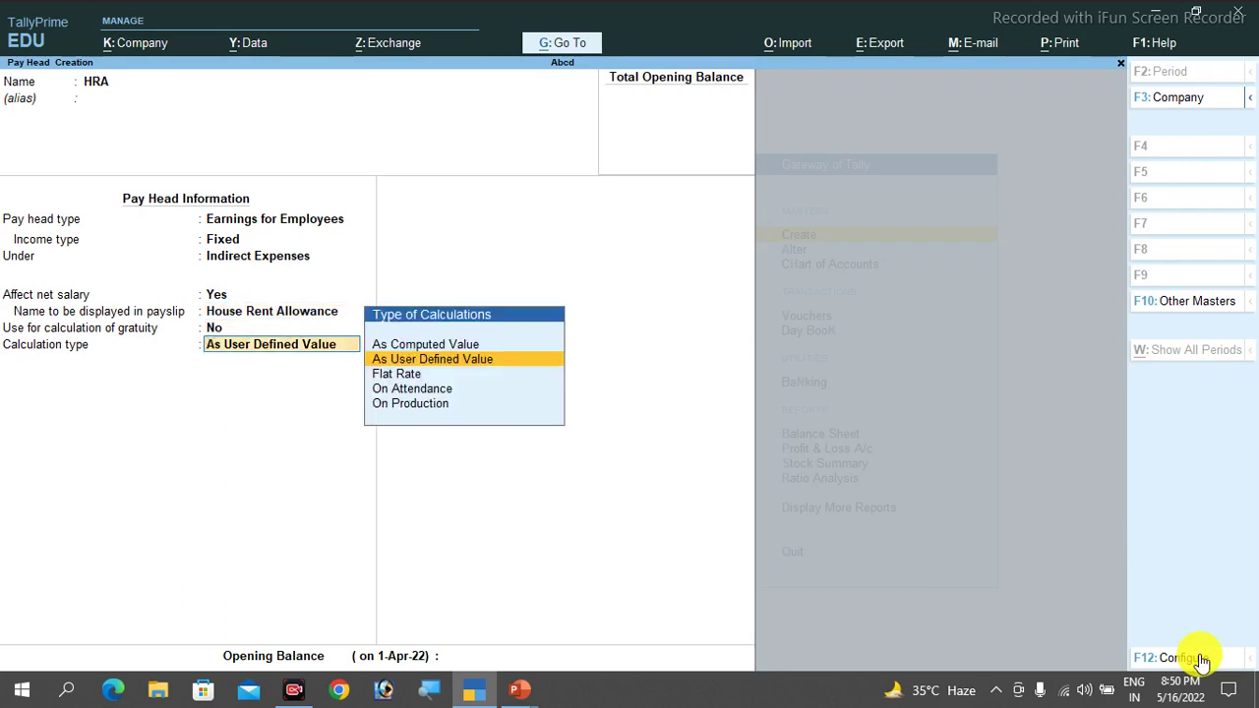
Set HRA's calculation type to As Computed Value, accepting no rounding, computation On Current Earnings Total and the effective date 1-Apr-22.
key("Up")
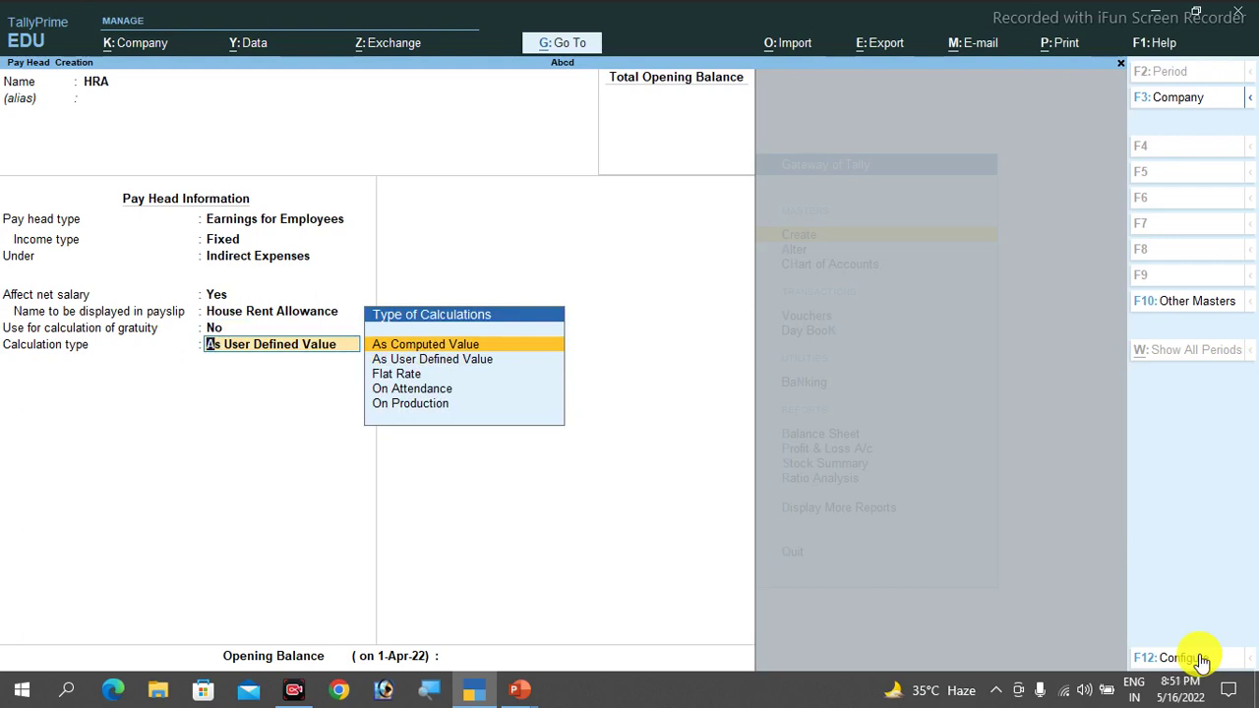
key("Down")
key("Down")
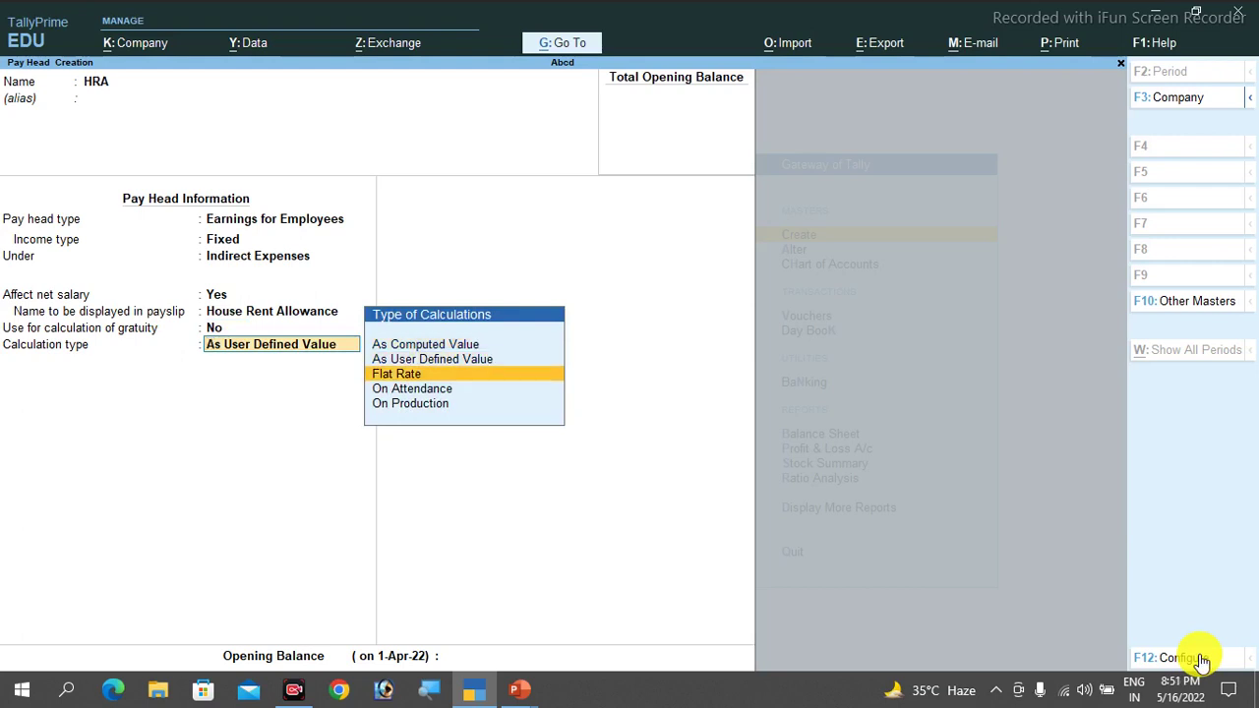
key("Up")
key("Up")
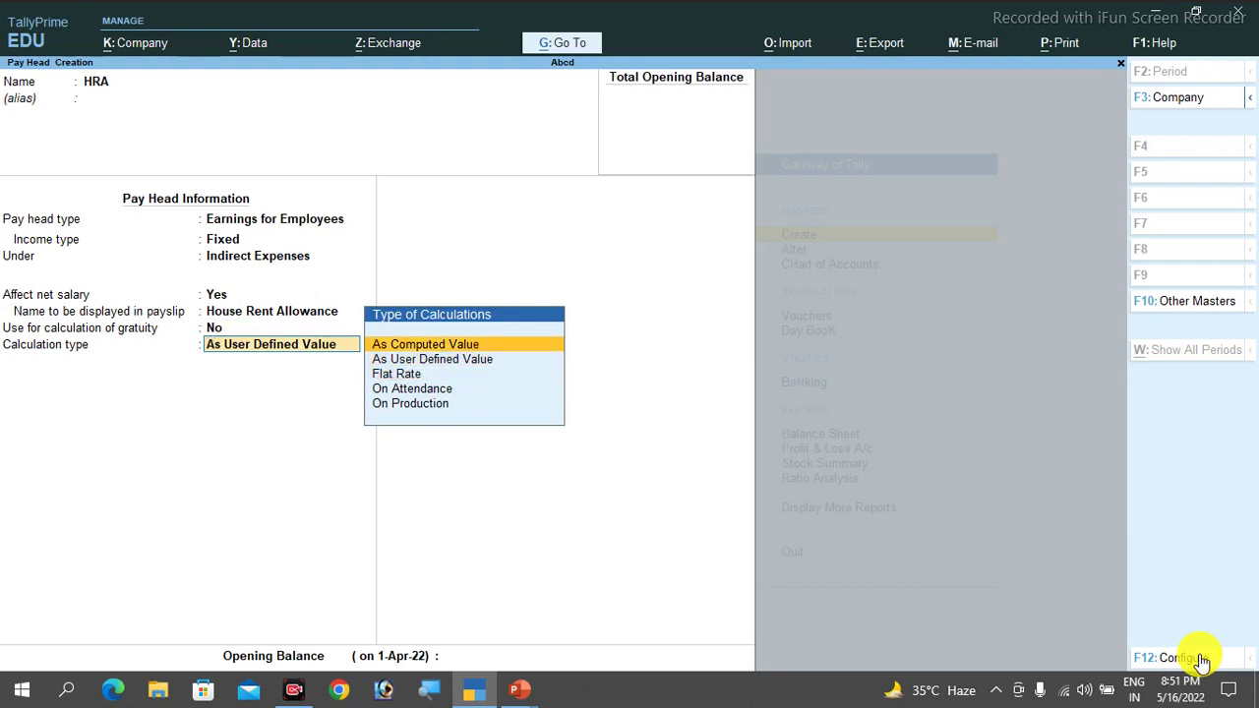
key("Return")
key("Return")
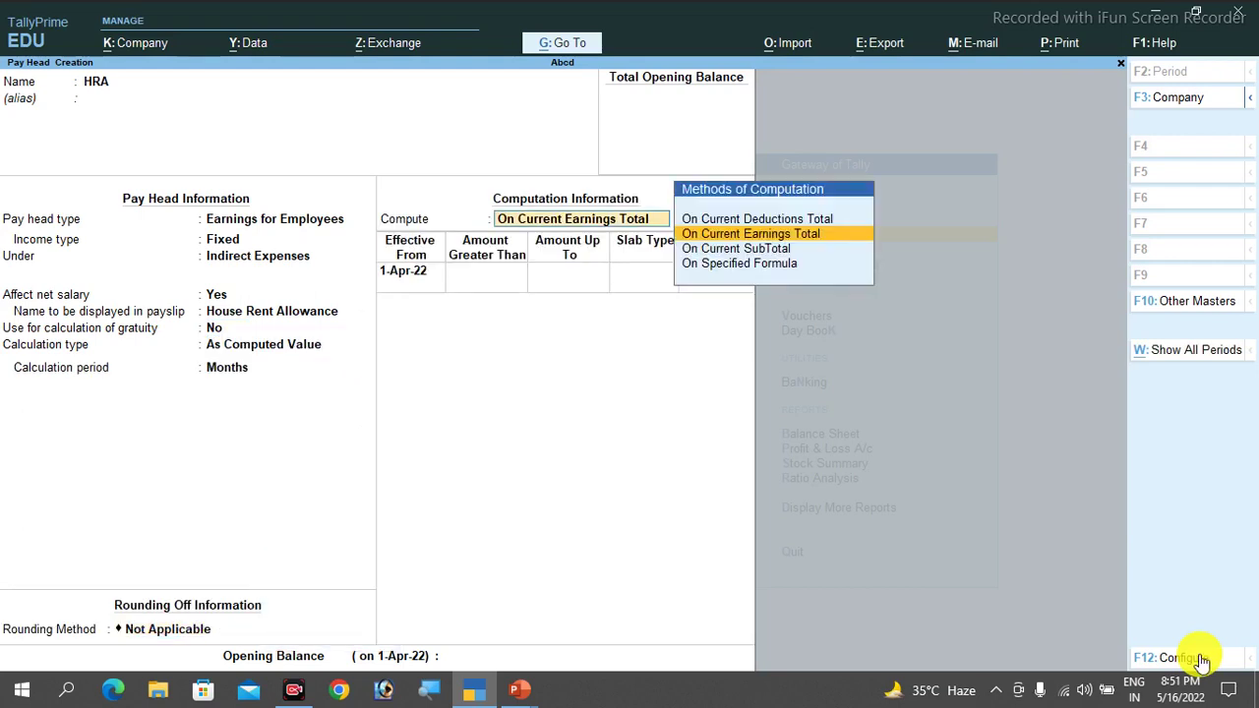
key("Return")
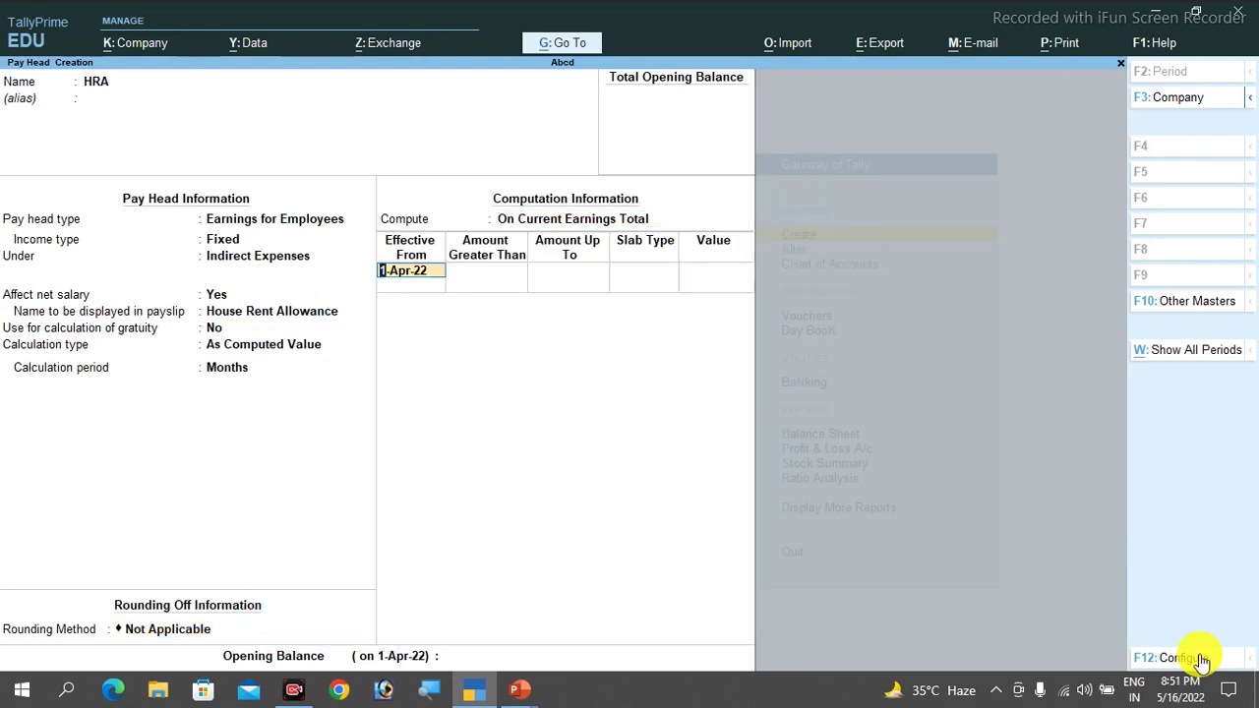
key("Return")
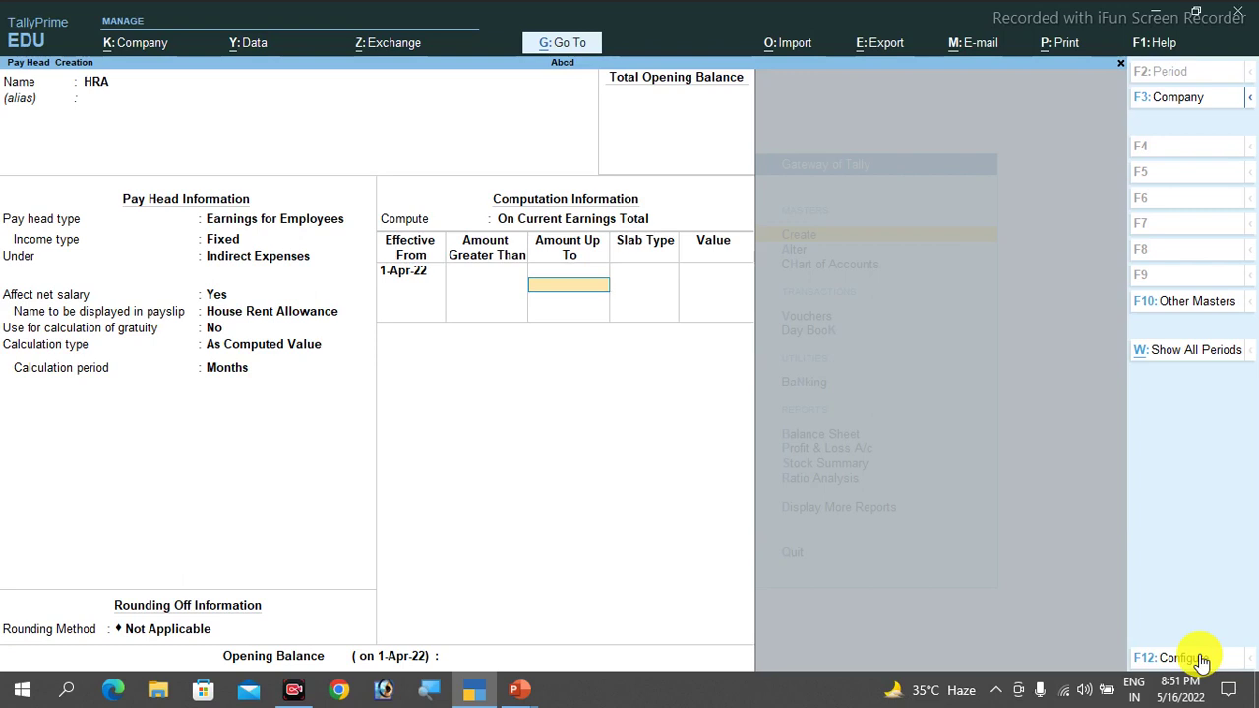
Give HRA a single Percentage slab of 25% with no upper limit and save the pay head without an opening balance.
key("Return")
key("Return")
type("25")
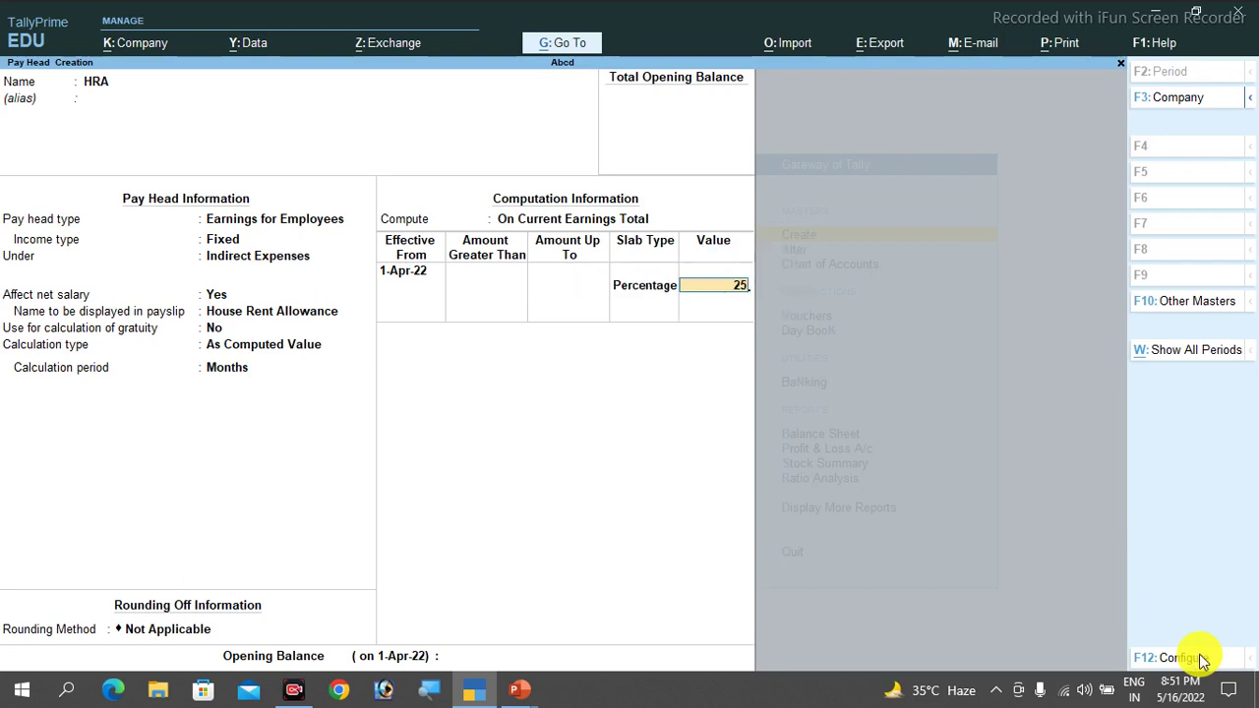
key("Return")
key("Return")
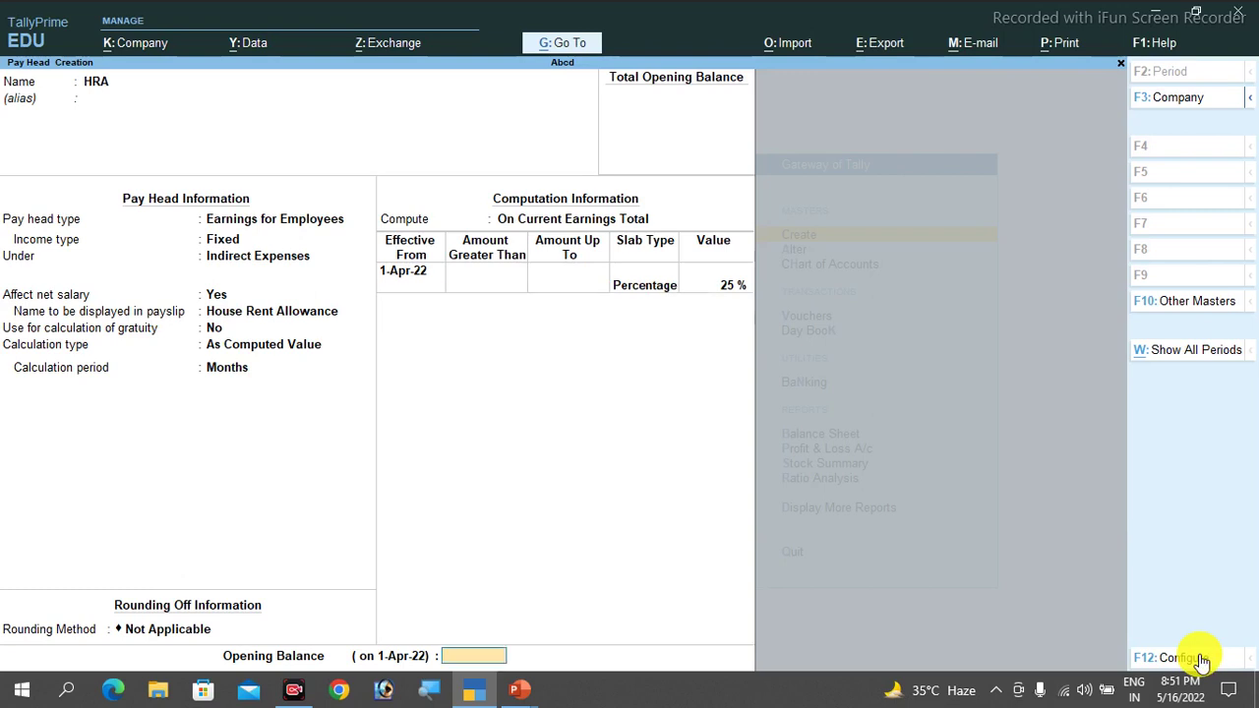
key("Return")
key("Return")
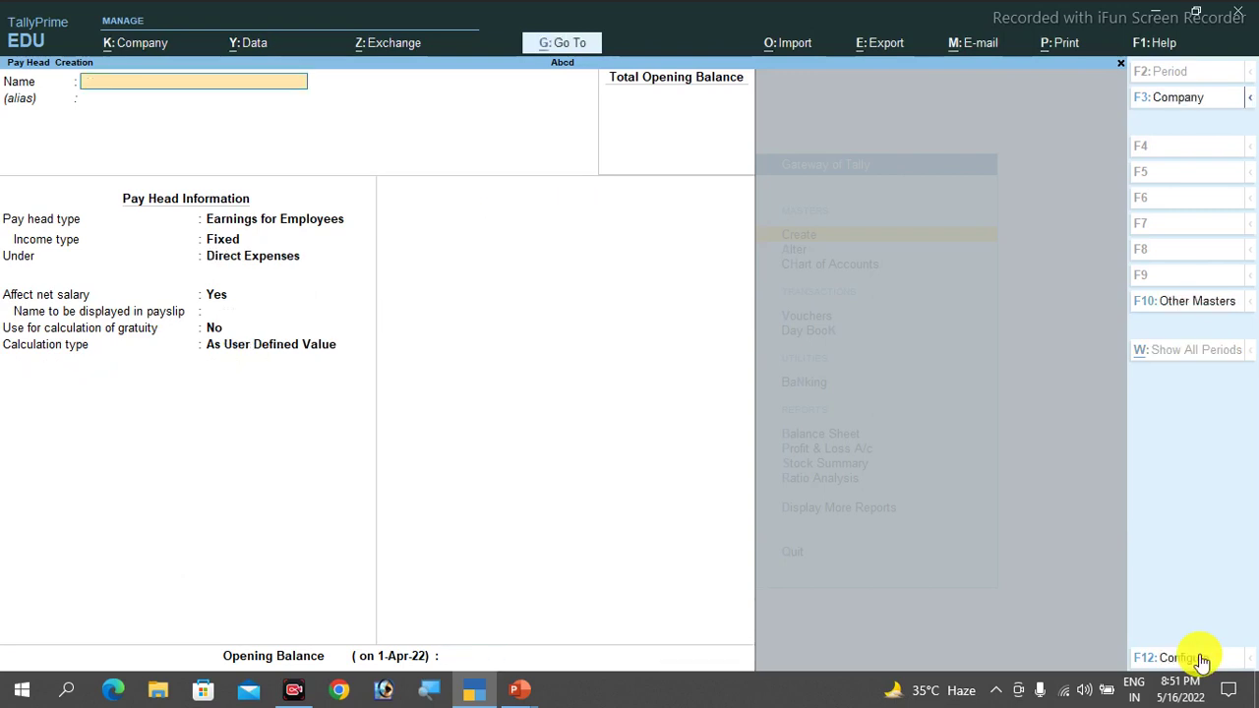
Start a pay head named Overtime as Earnings for Employees with Fixed income, placed under Indirect Expenses.
type("Overtime")
key("Return")
key("Return")
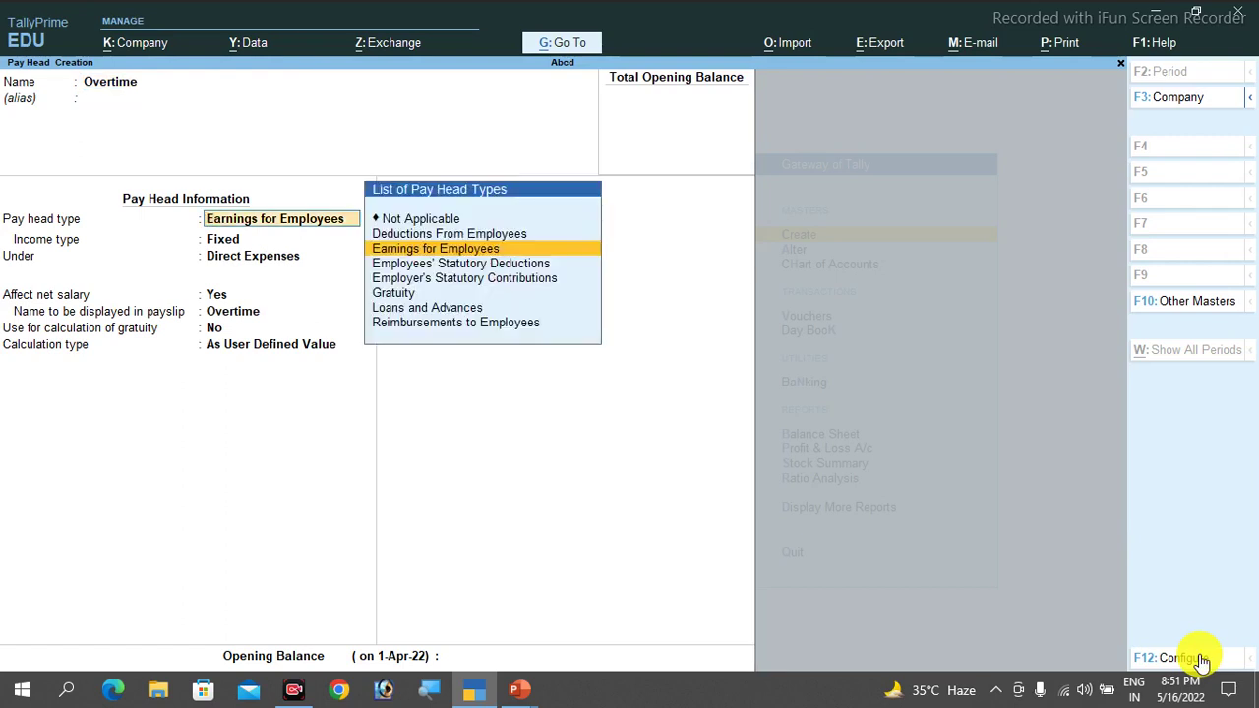
key("Return")
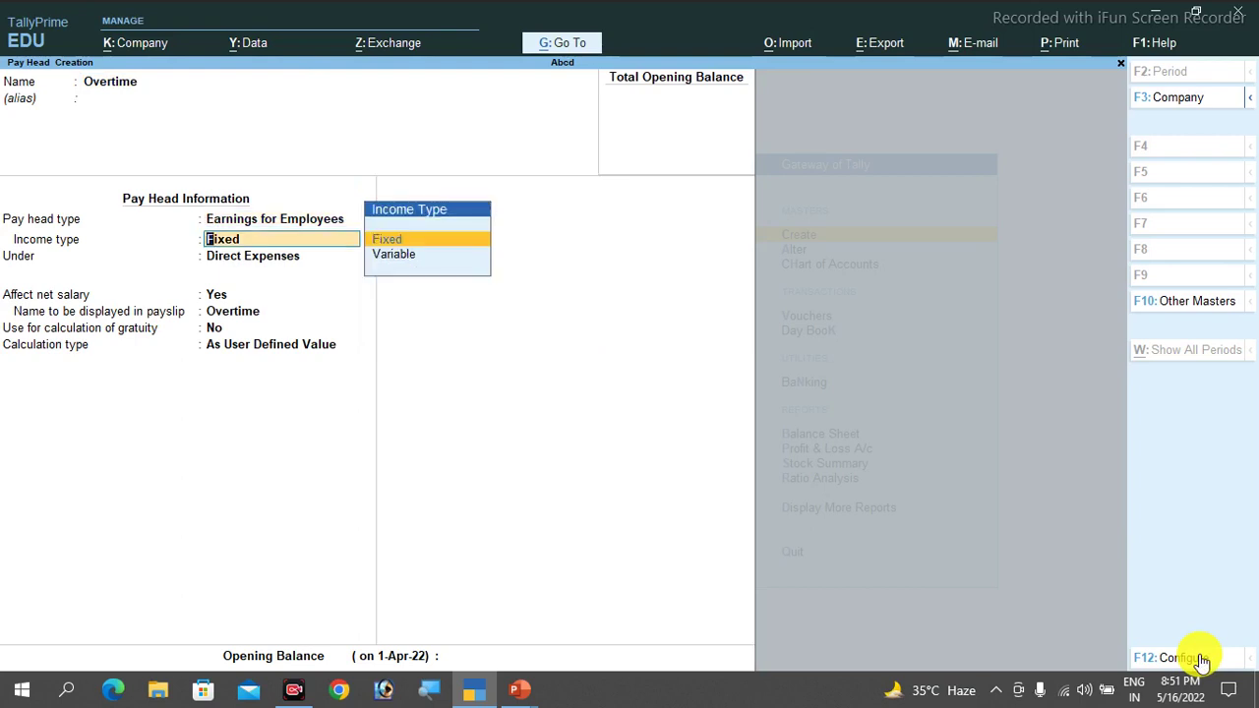
key("Return")
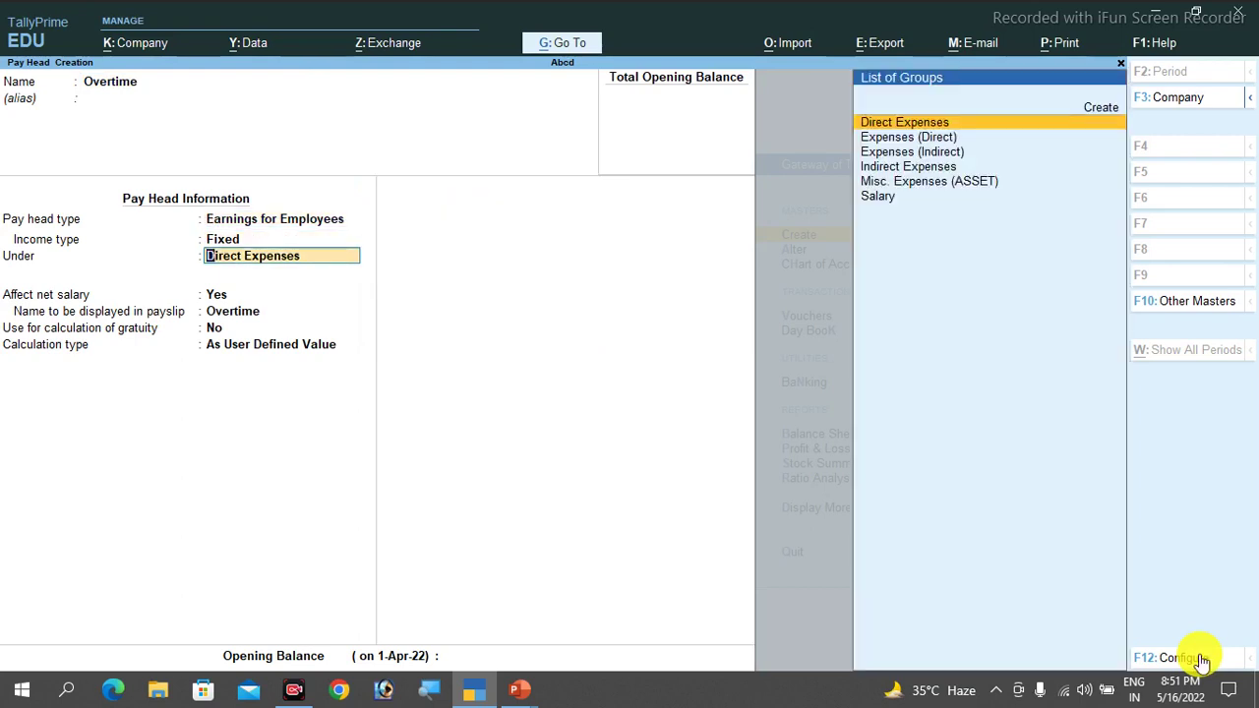
key("Down")
key("Down")
key("Down")
key("Return")
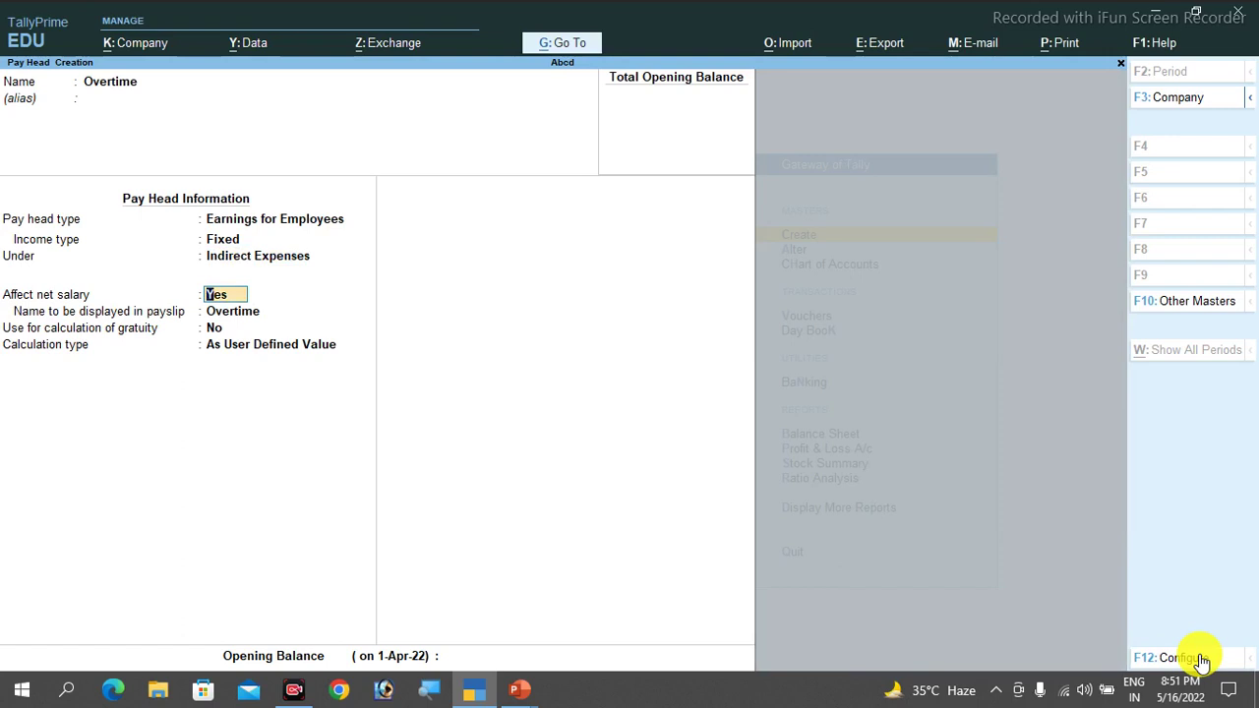
Keep Overtime's net salary, payslip name and gratuity defaults, and set its calculation to On Production with production type Overtime.
key("Return")
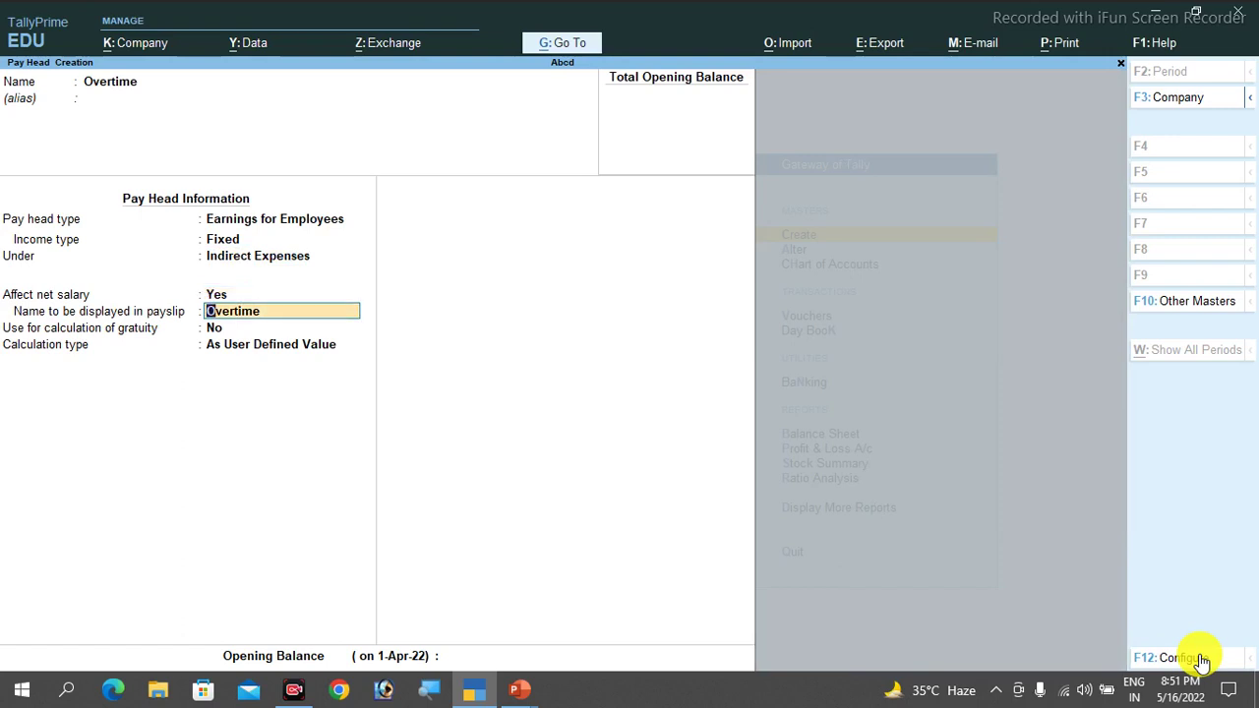
key("Return")
key("Return")
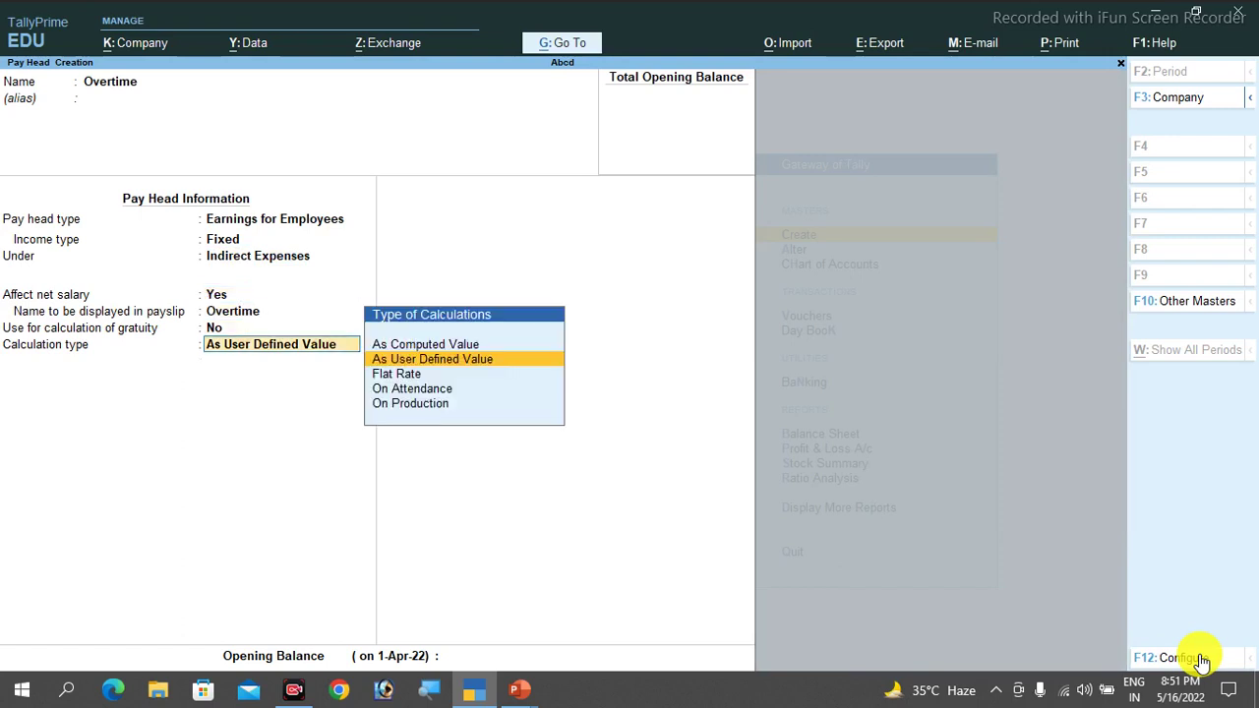
key("Down")
key("Down")
key("Down")
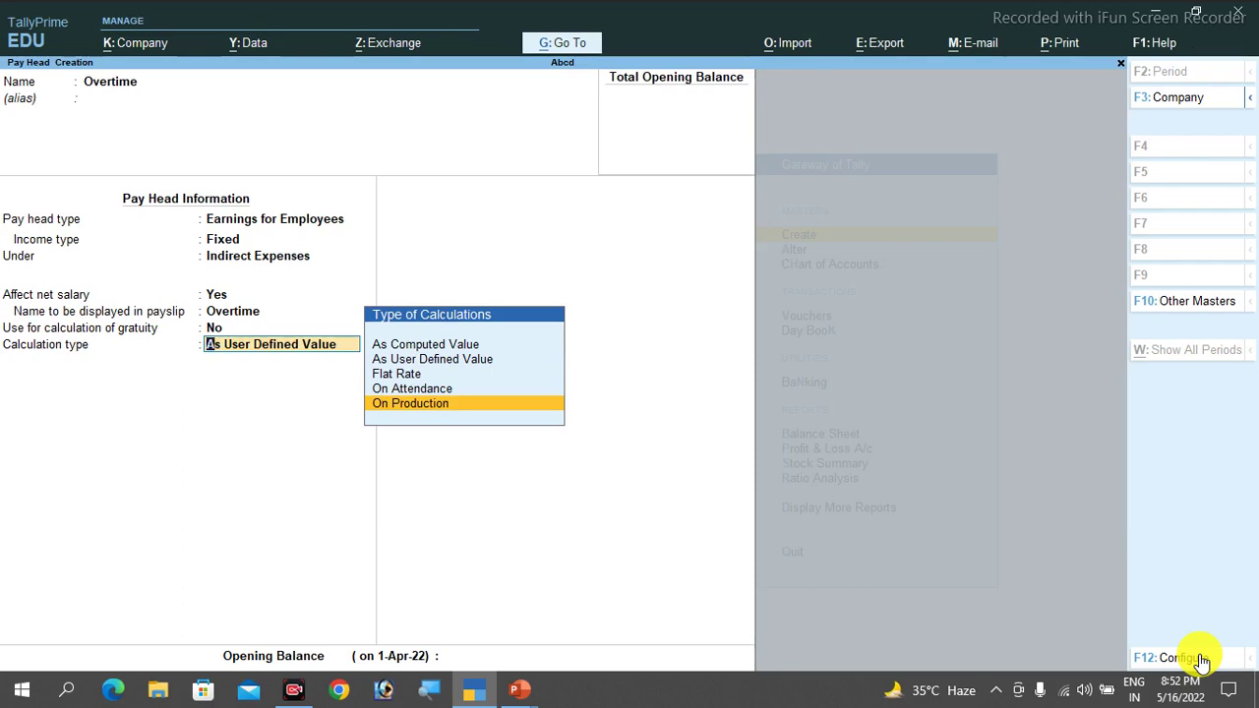
key("Return")
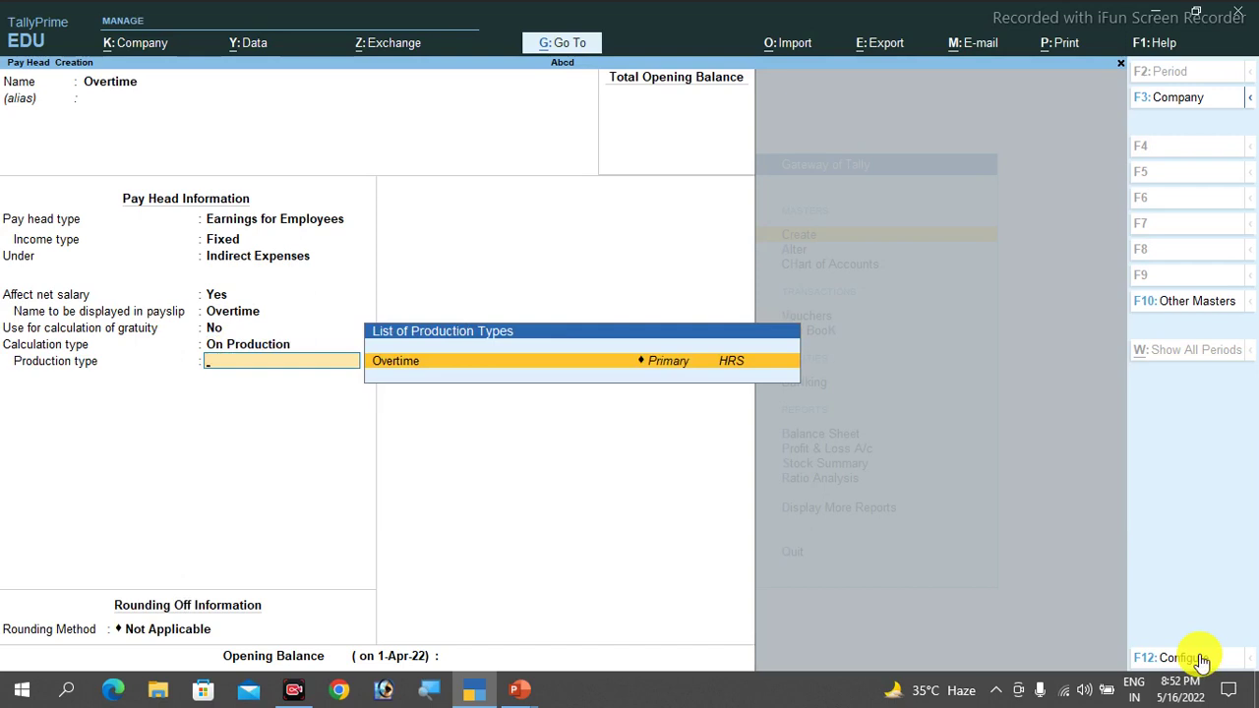
key("Return")
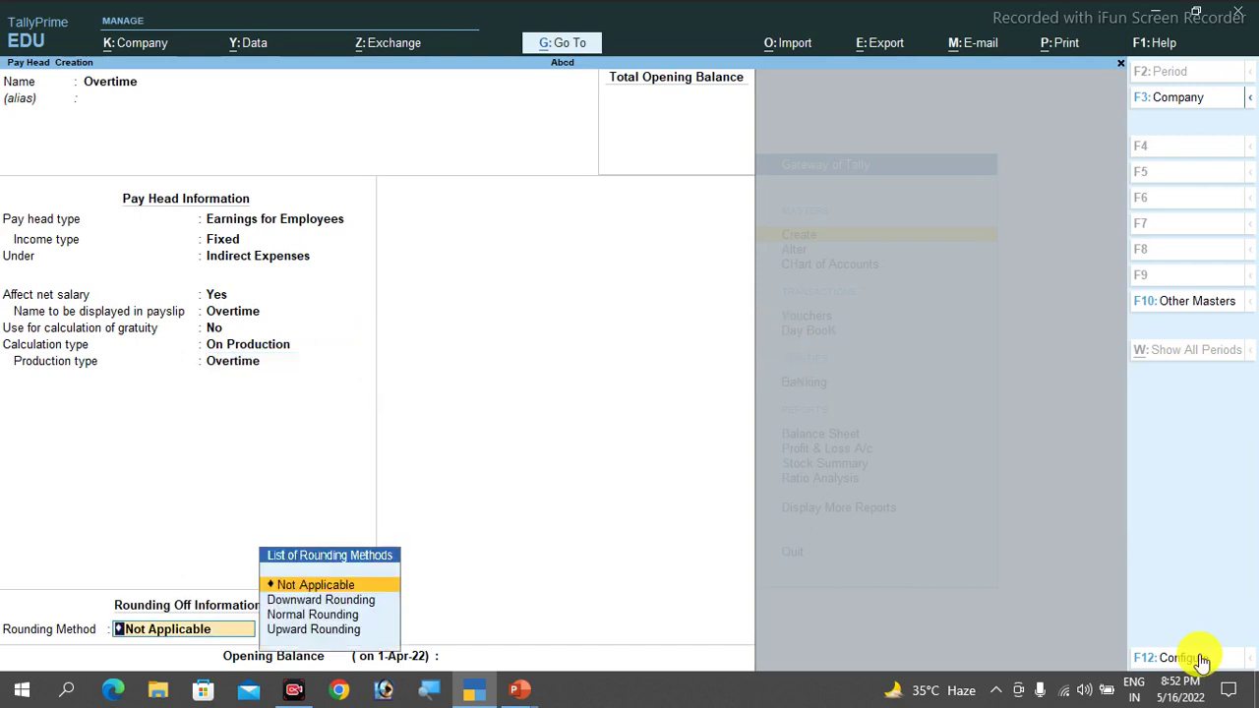
Keep the rounding method Not Applicable and save the Overtime pay head without an opening balance.
key("Return")
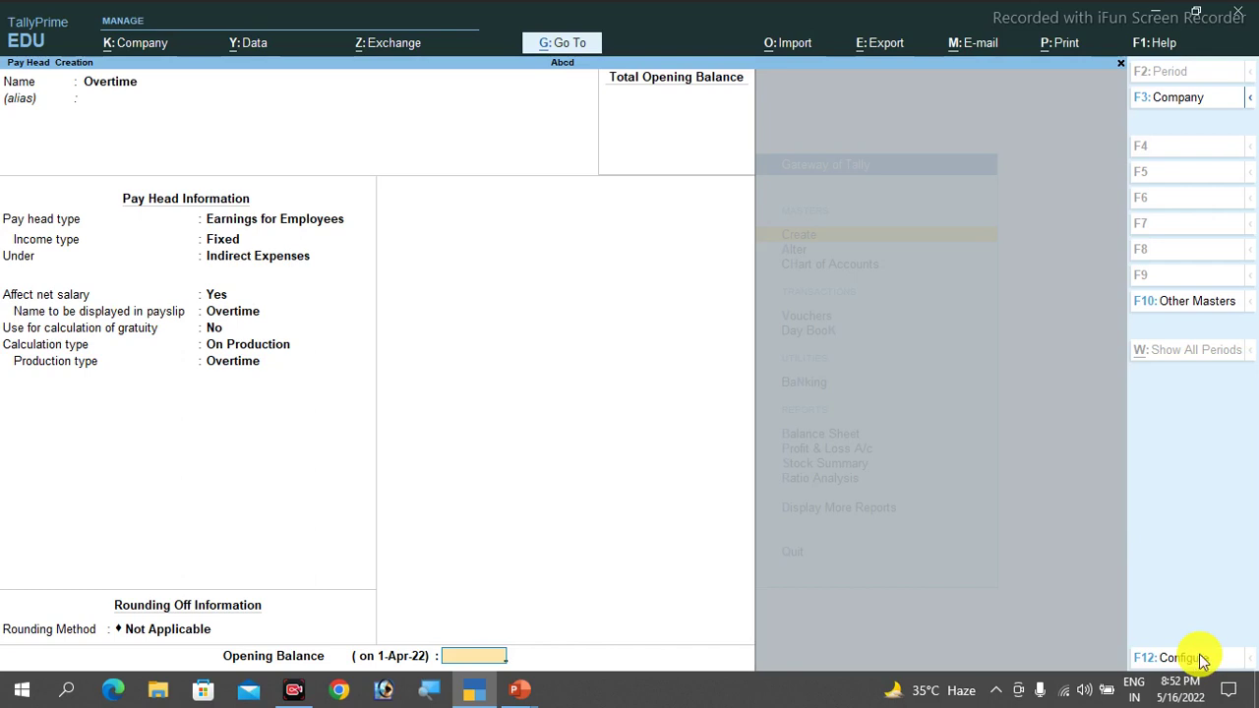
key("Return")
key("Return")
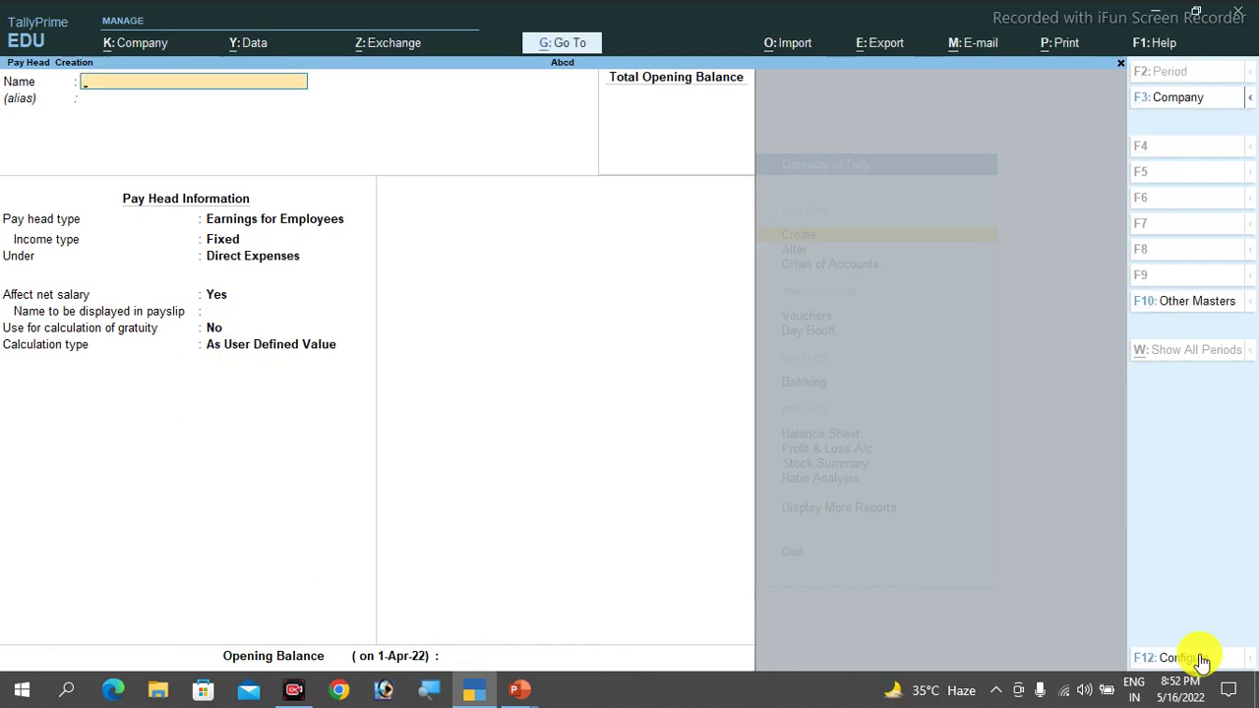
Leave the blank pay head form and open the list of existing pay heads for alteration.
key("Escape")
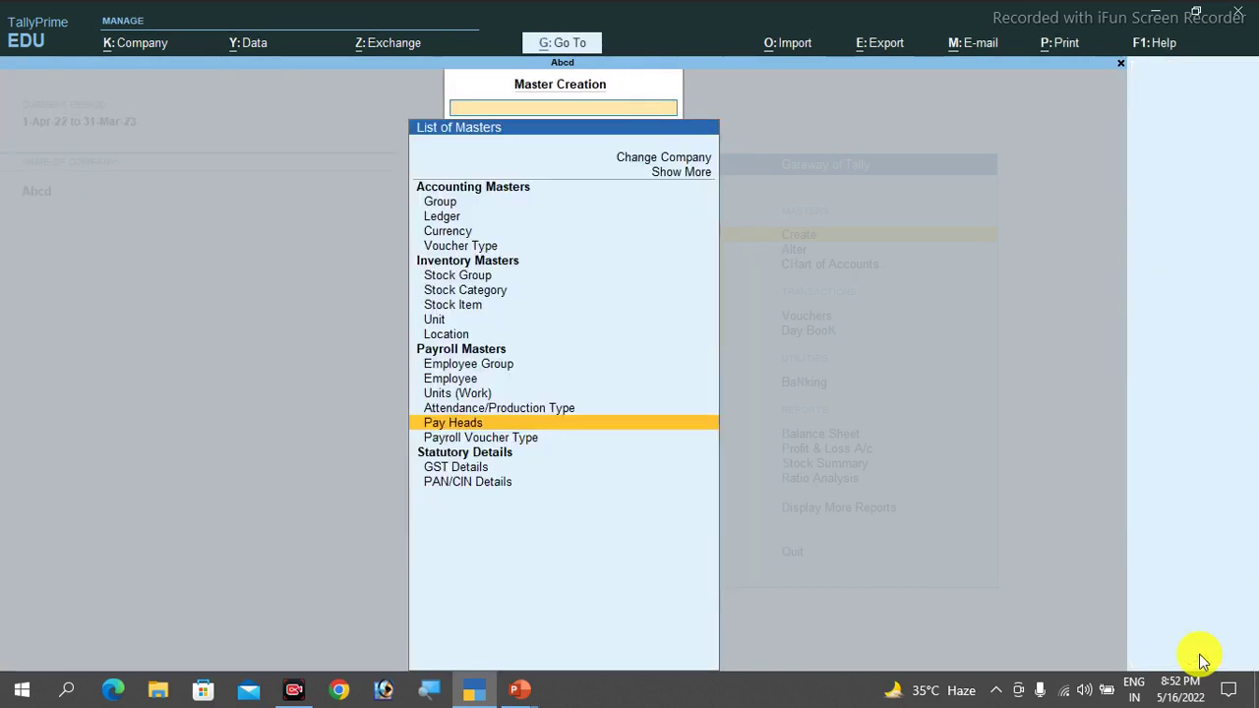
key("Escape")
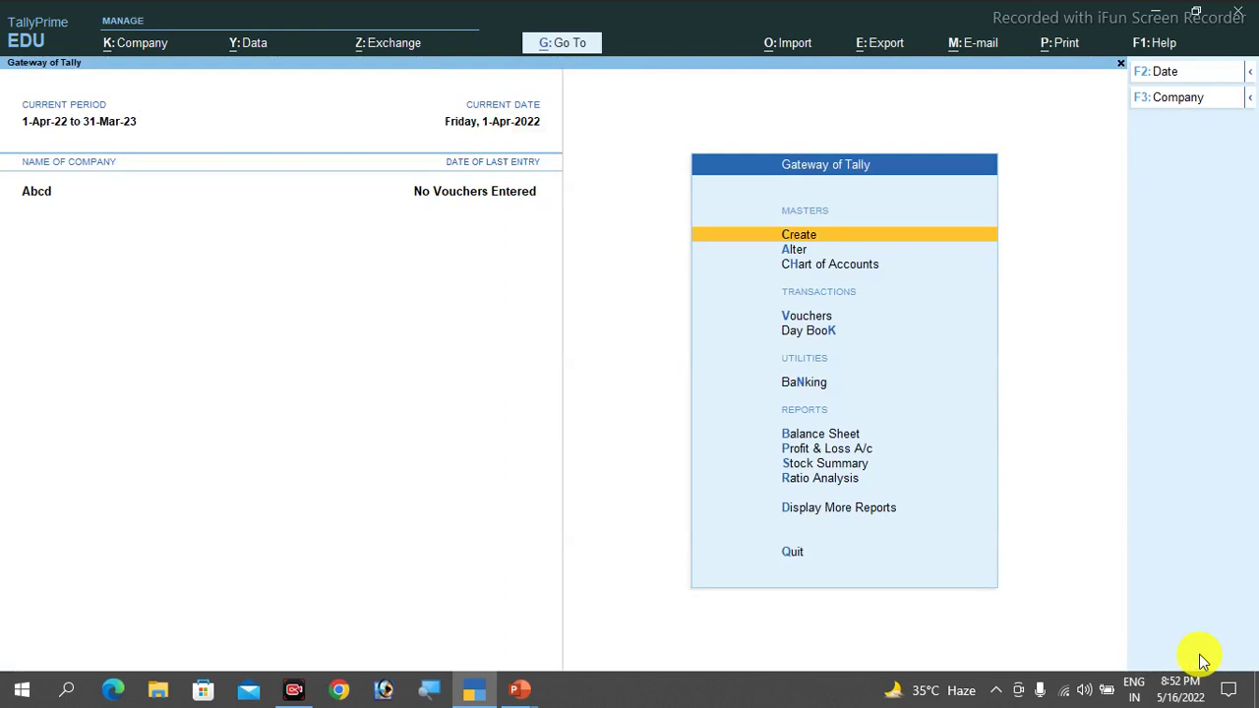
key("Down")
key("Return")
key("Down")
key("Down")
key("Down")
key("Down")
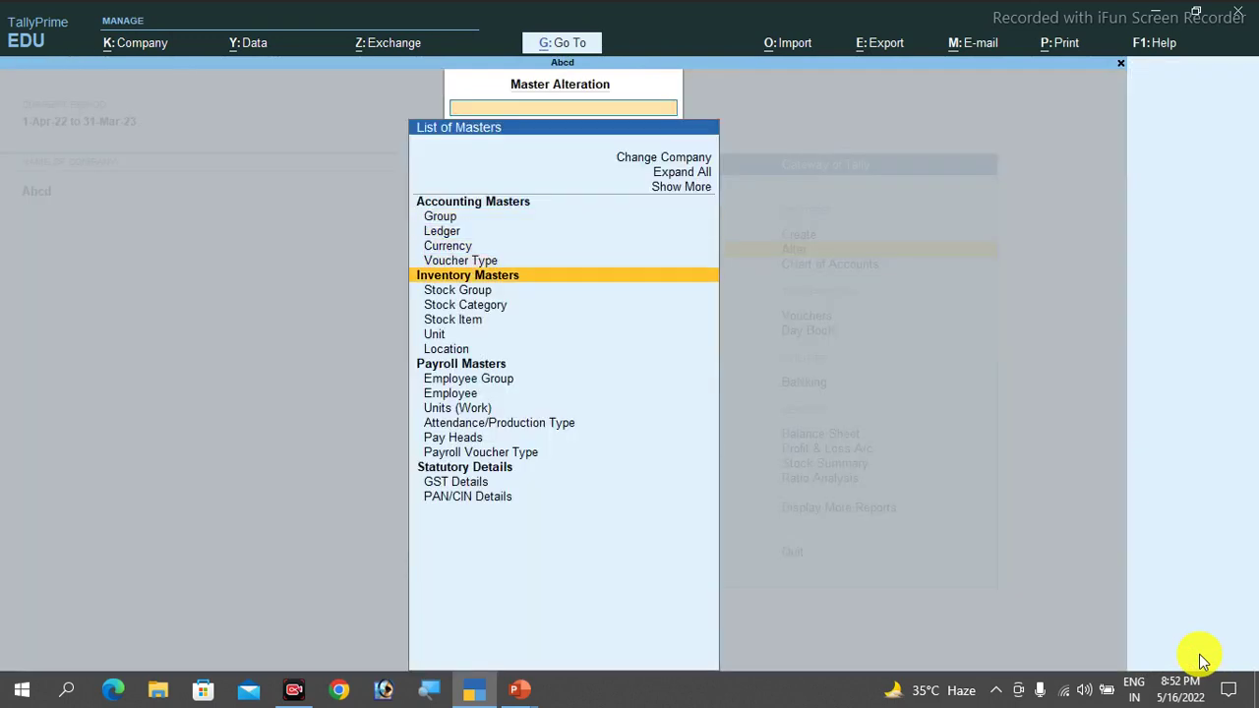
key("Down")
key("Down")
key("Down")
key("Down")
key("Down")
key("Down")
key("Down")
key("Down")
key("Down")
key("Down")
key("Down")
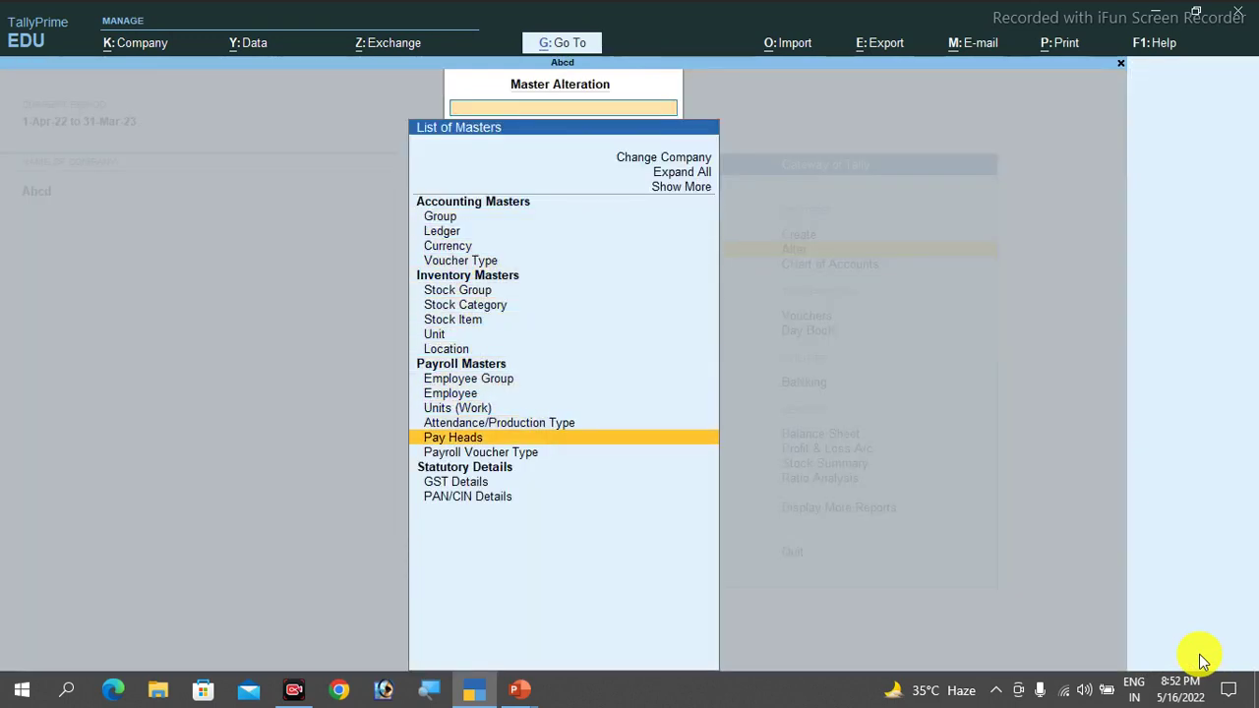
key("Return")
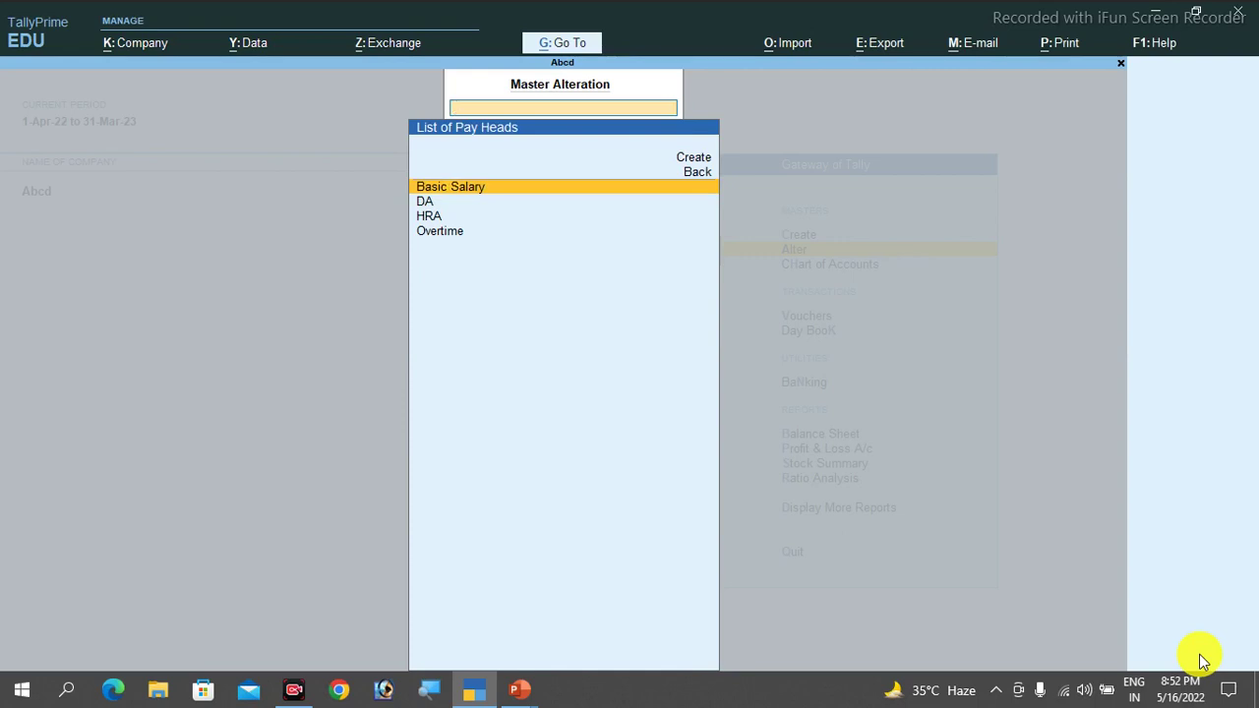
Review the pay heads created for the company, and return to the Gateway of Tally without altering any.
key("Up")
key("Up")
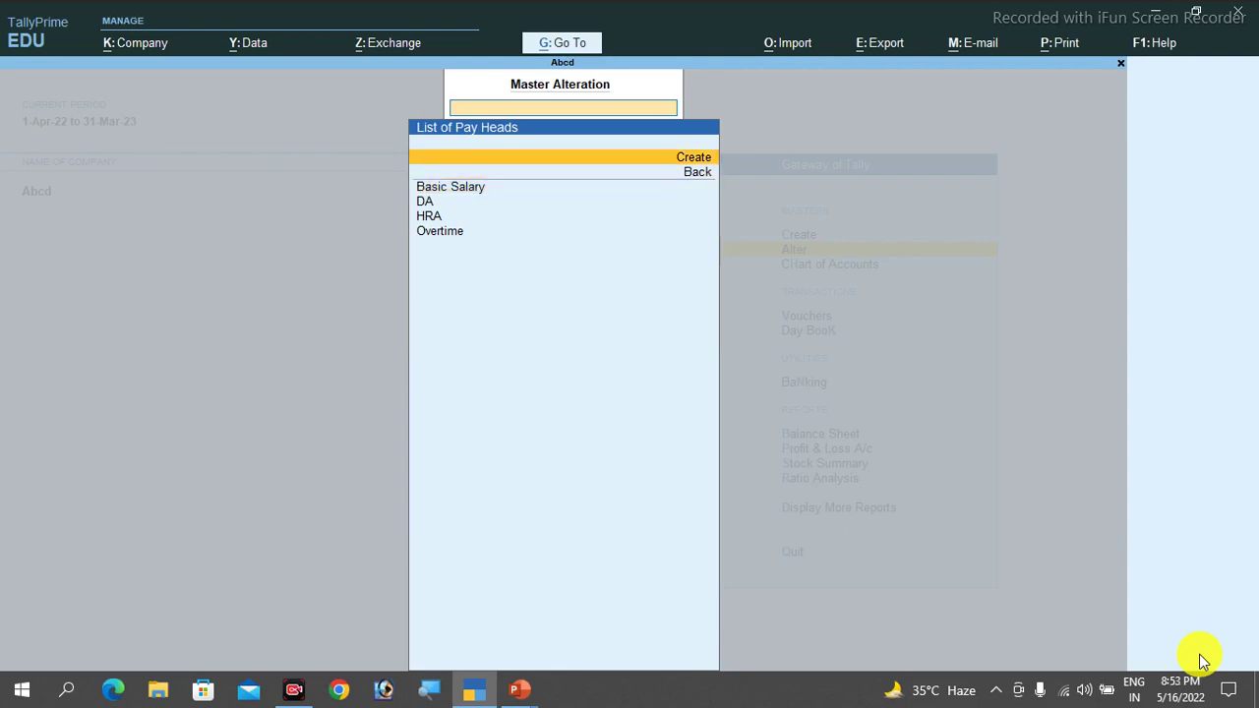
key("Down")
key("Down")
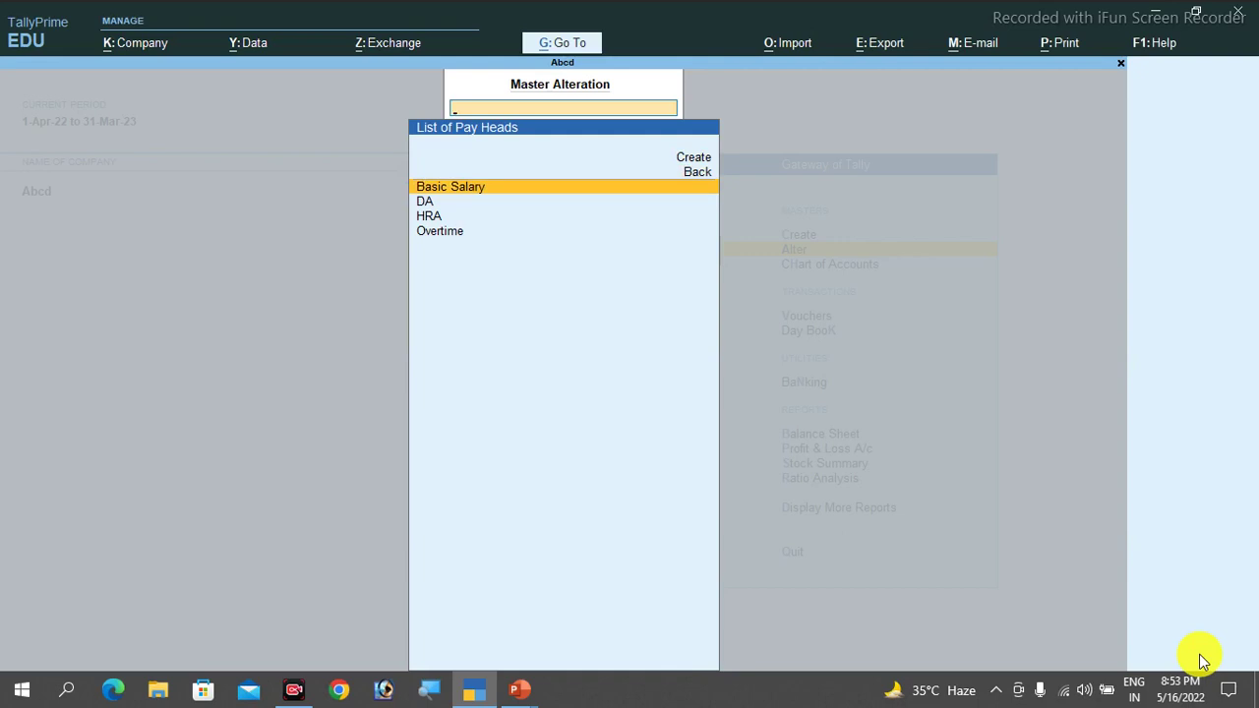
key("Escape")
key("Escape")
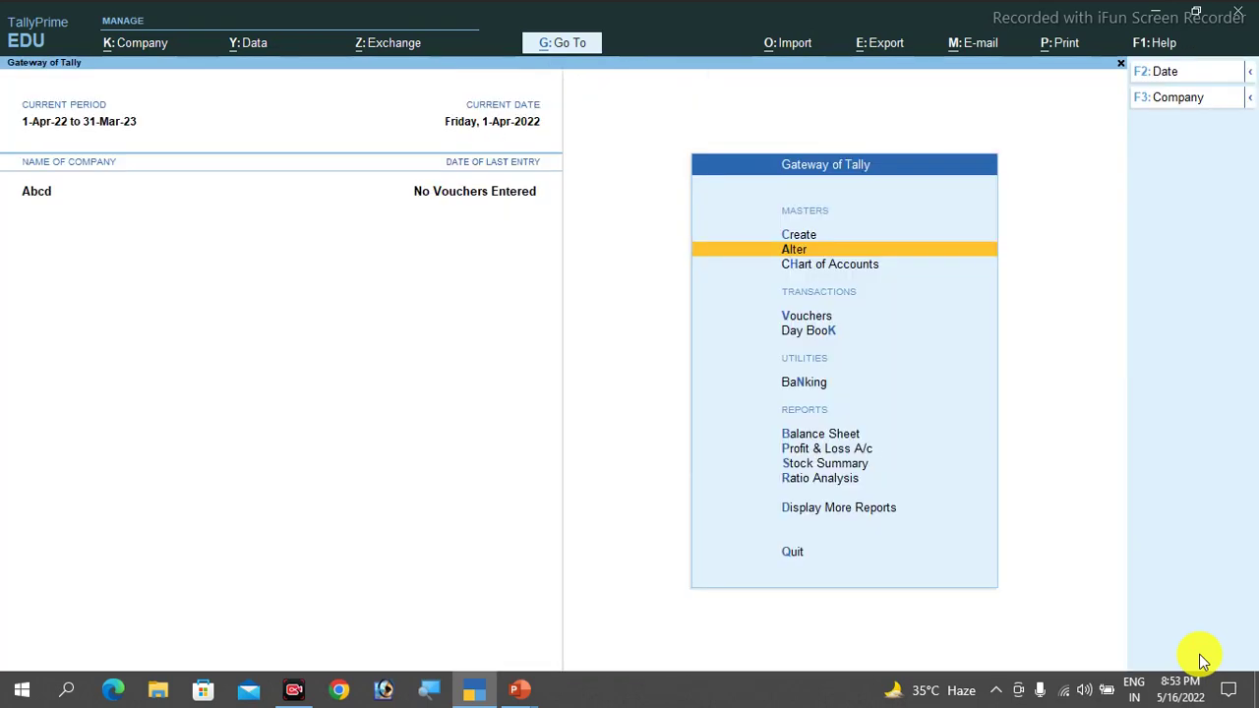
key("Up")
key("Return")
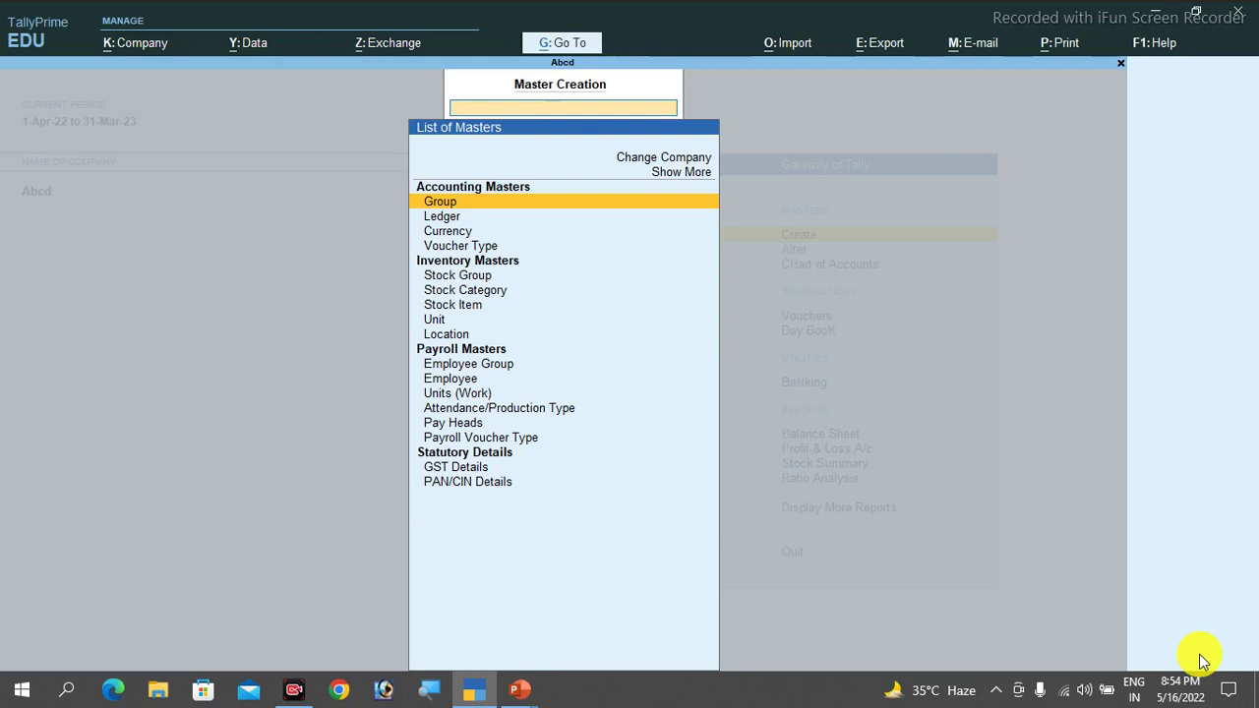
key("Escape")
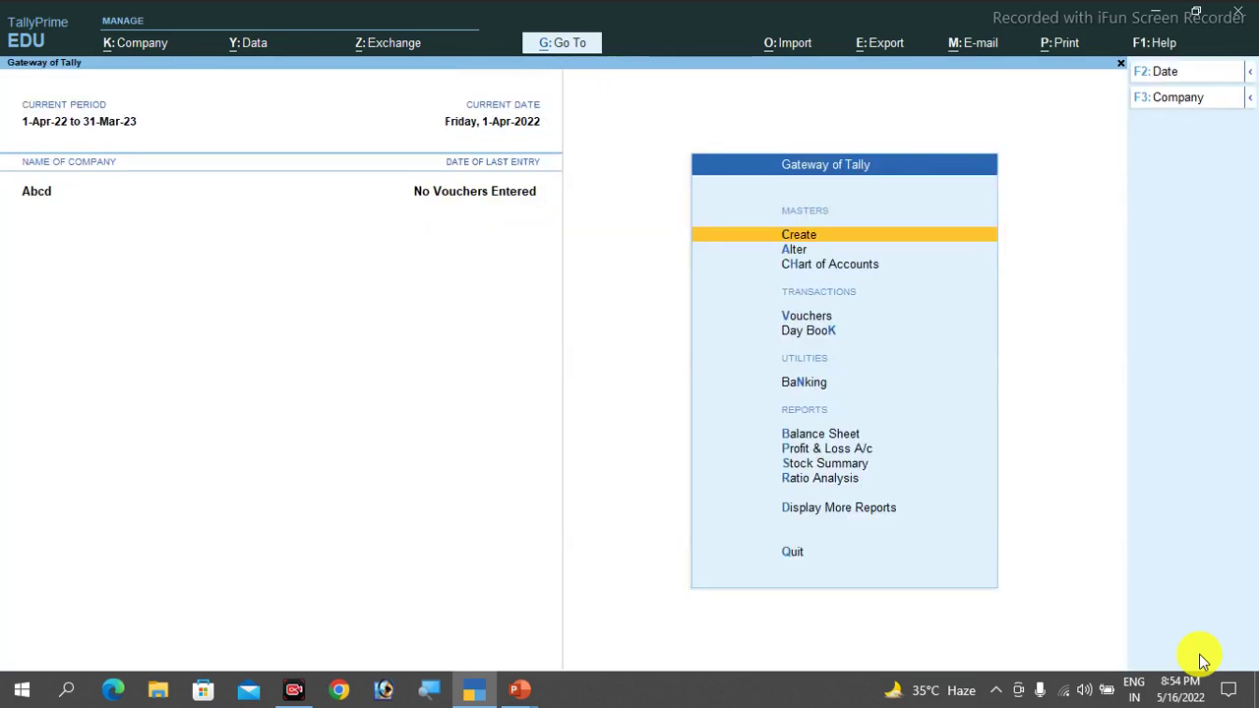
left_click(995, 691)
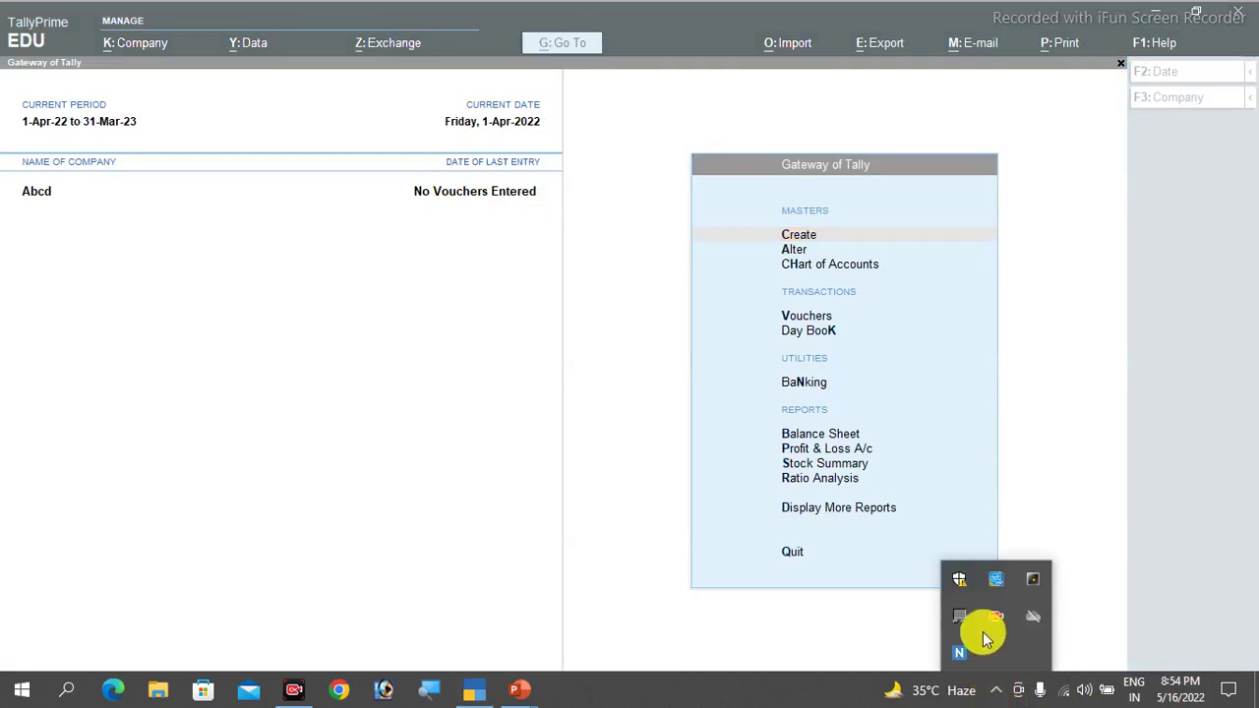